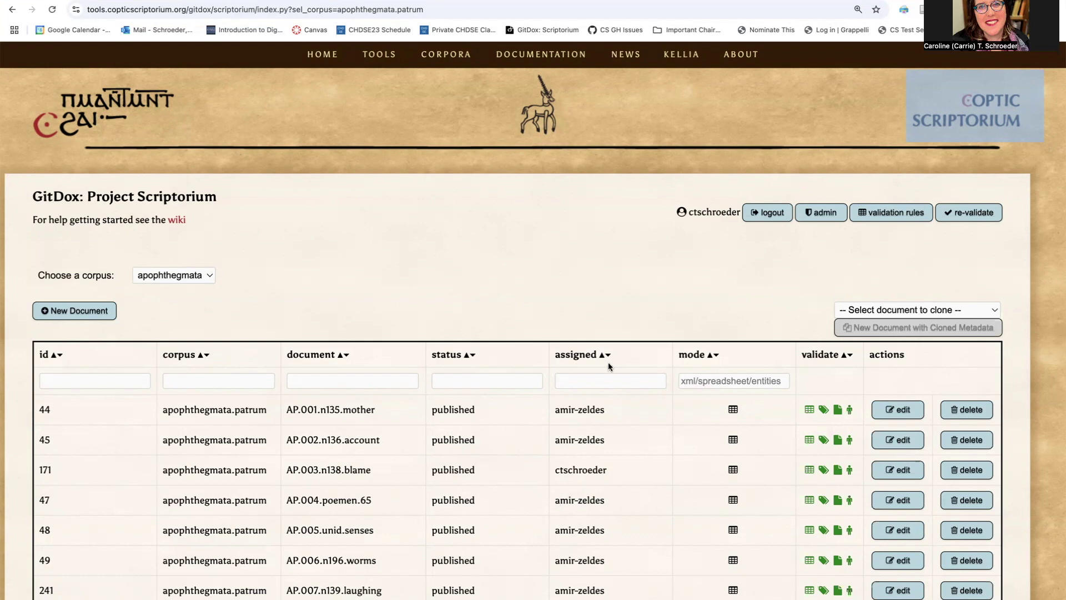
Filter the document list by assignee "sa" and open AP.102.macarius.11 for editing
{"action": "left_click", "coordinate": [599, 378]}
{"action": "type", "text": "sa"}
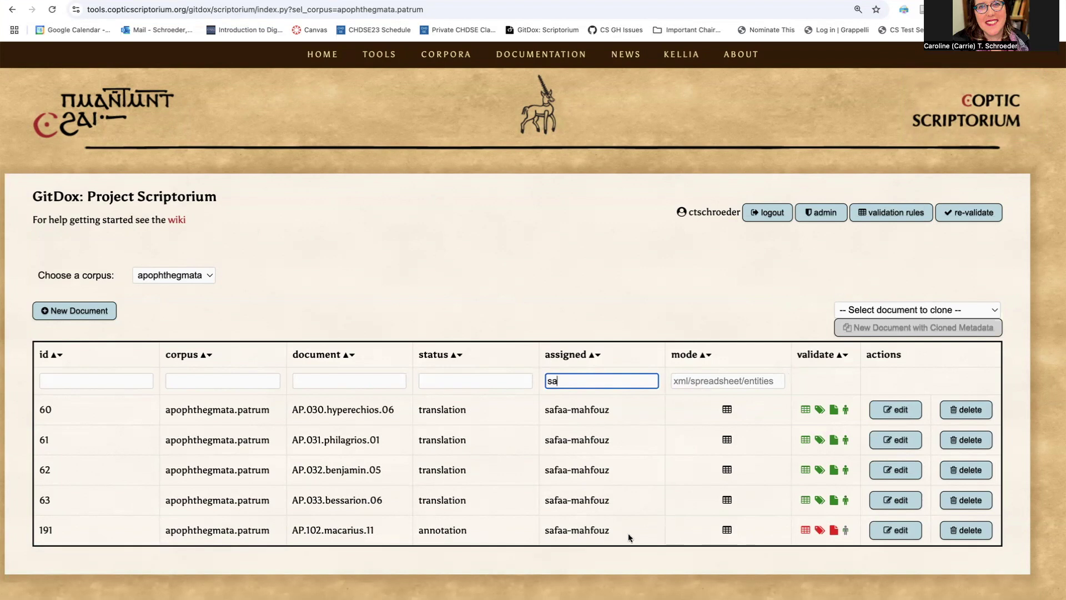
{"action": "left_click", "coordinate": [898, 531]}
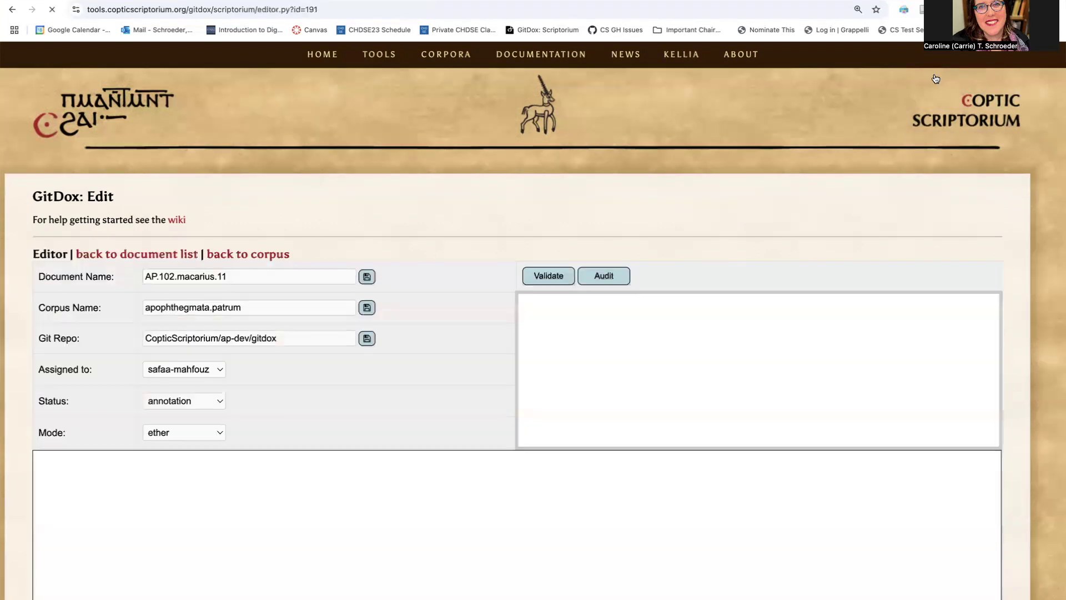
Check the document's Status and Mode options, keeping the status annotation and the mode ether
{"action": "scroll", "coordinate": [1025, 332], "scroll_direction": "down", "scroll_amount": 2}
{"action": "scroll", "coordinate": [1024, 344], "scroll_direction": "down", "scroll_amount": 3}
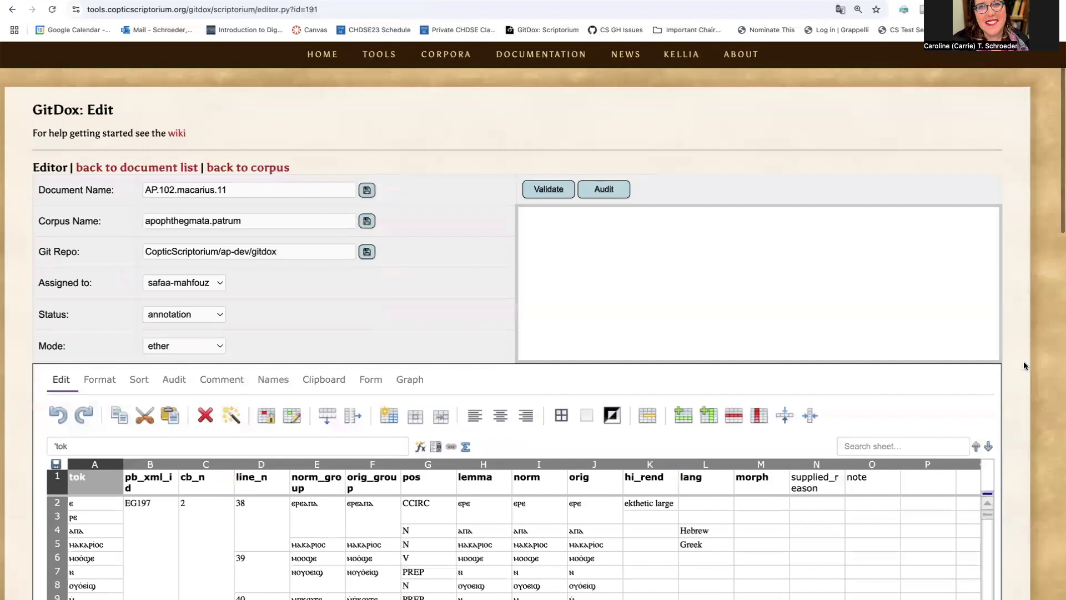
{"action": "scroll", "coordinate": [1023, 383], "scroll_direction": "down", "scroll_amount": 3}
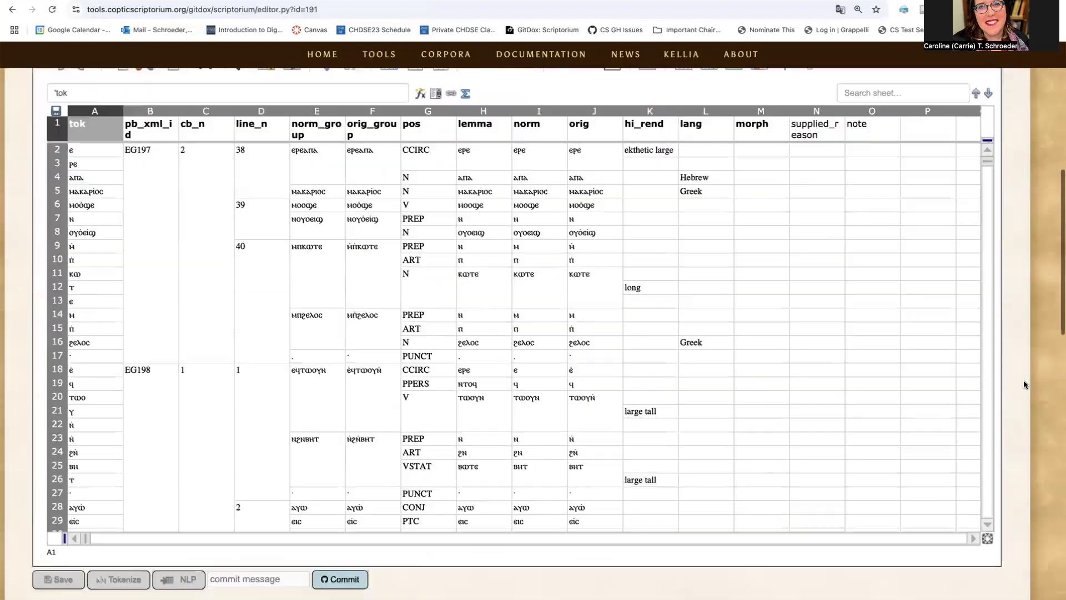
{"action": "scroll", "coordinate": [1023, 379], "scroll_direction": "up", "scroll_amount": 7}
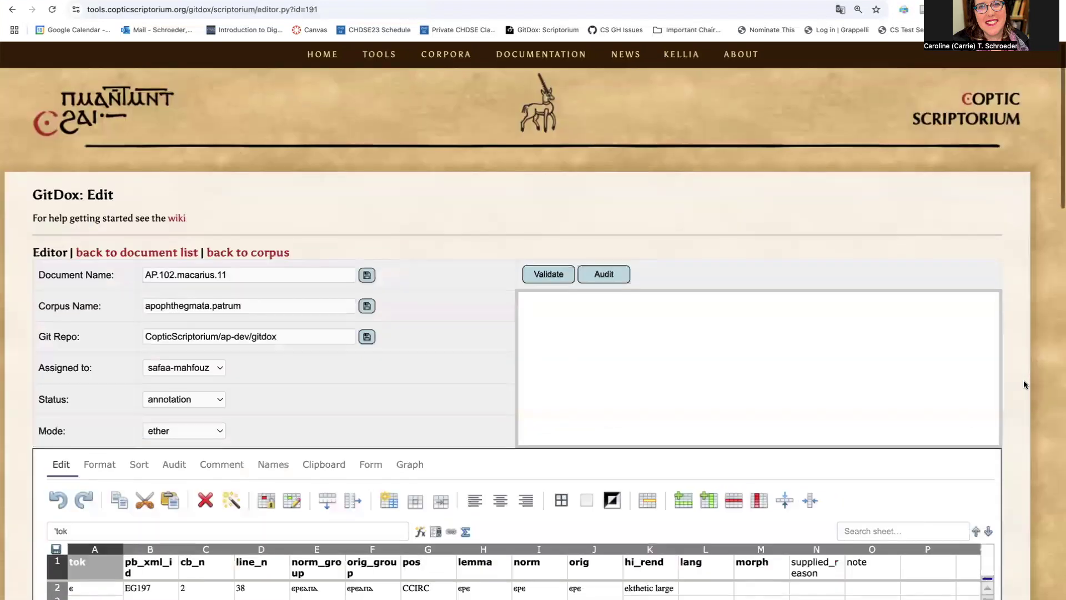
{"action": "left_click", "coordinate": [214, 402]}
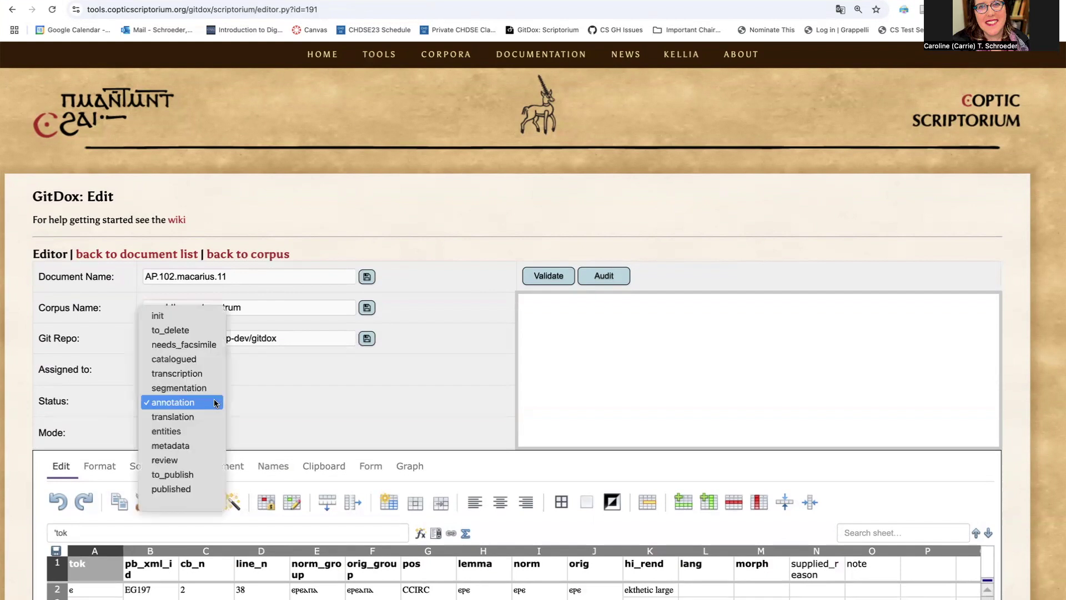
{"action": "left_click", "coordinate": [280, 406]}
{"action": "left_click", "coordinate": [209, 433]}
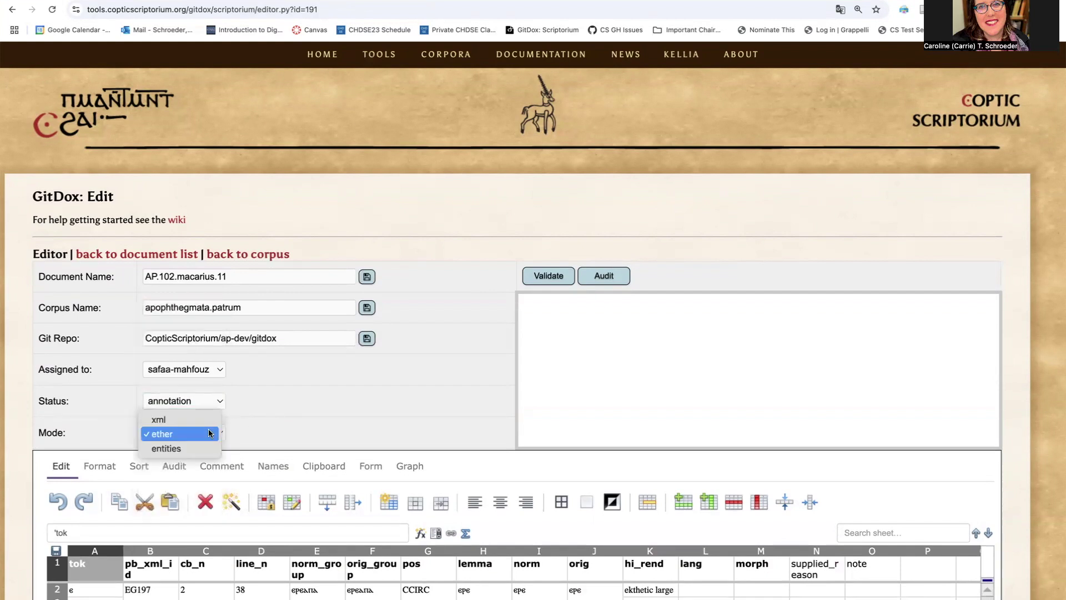
{"action": "left_click", "coordinate": [184, 434]}
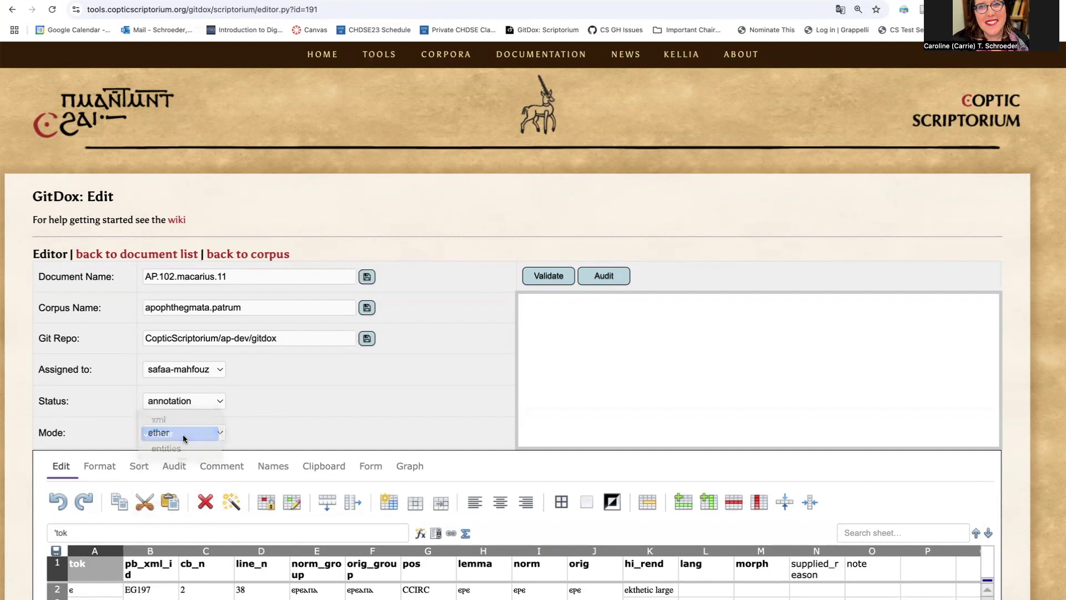
{"action": "left_click", "coordinate": [196, 437]}
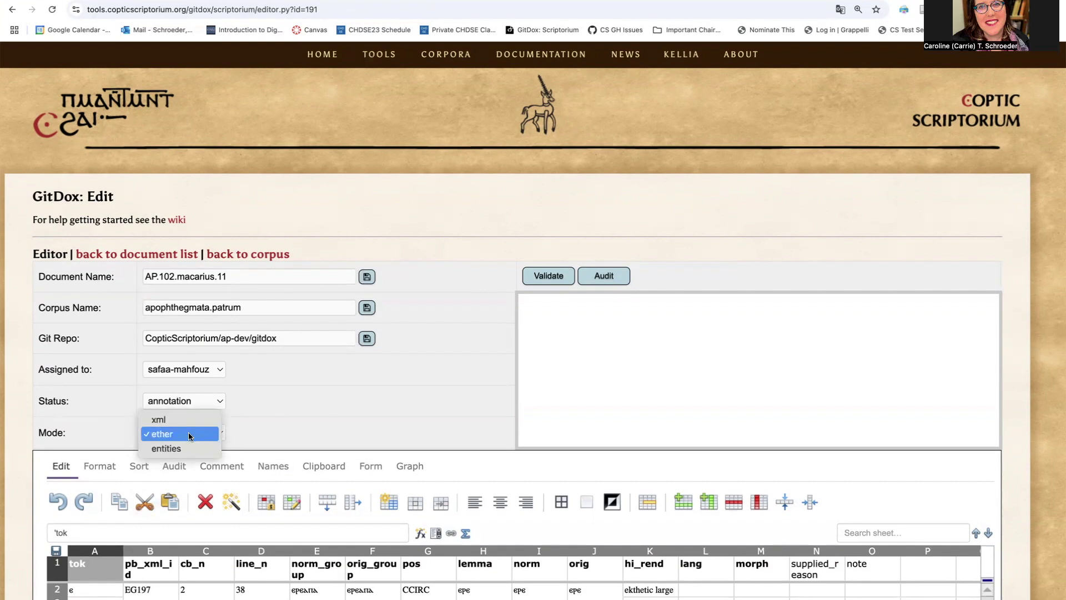
{"action": "left_click", "coordinate": [190, 436]}
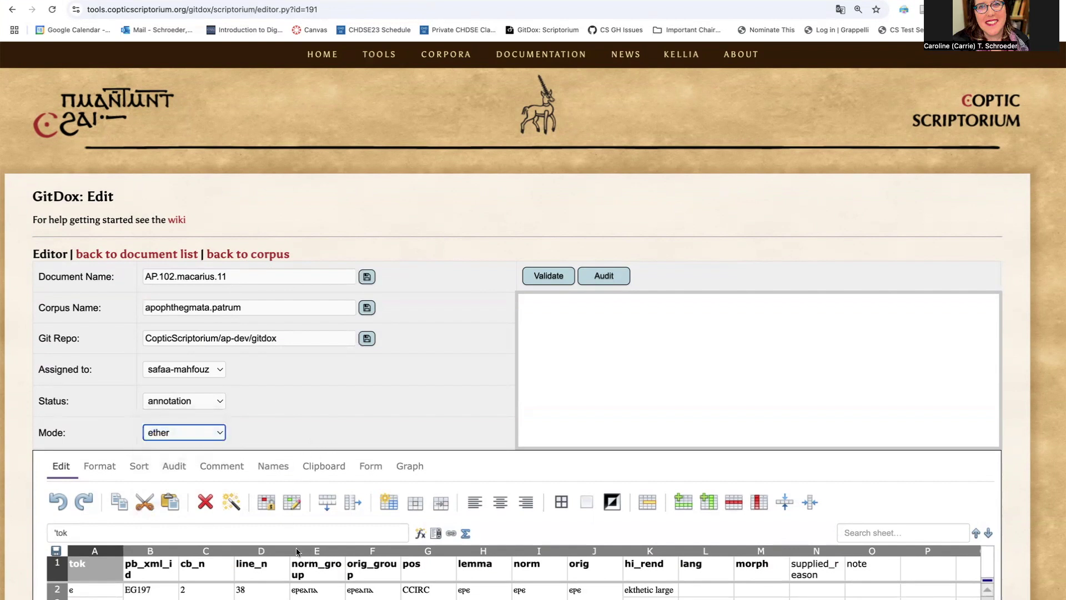
{"action": "scroll", "coordinate": [348, 406], "scroll_direction": "down", "scroll_amount": 4}
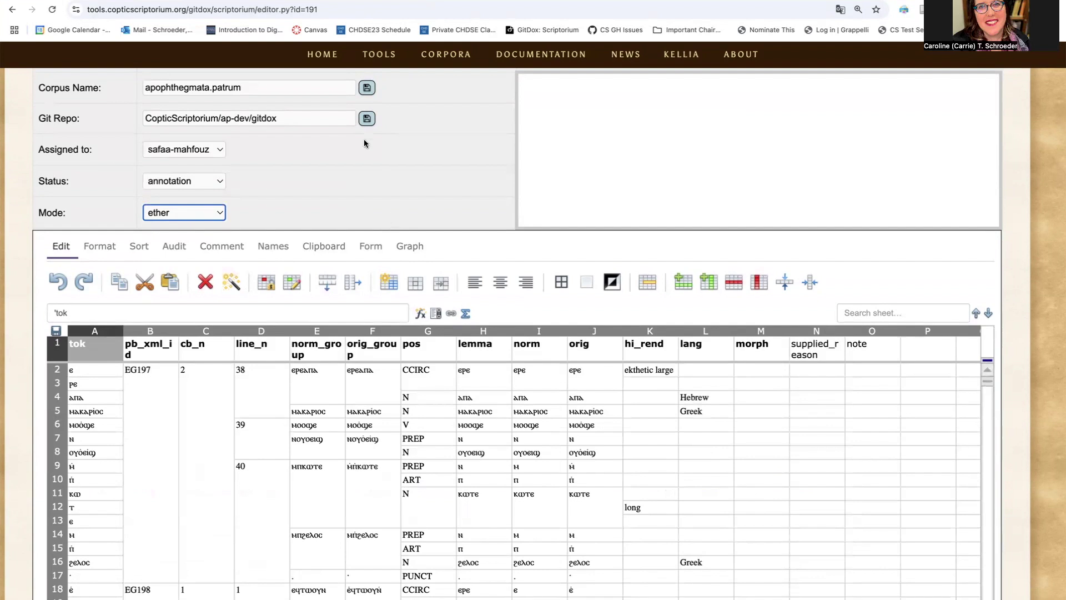
{"action": "left_click", "coordinate": [208, 216]}
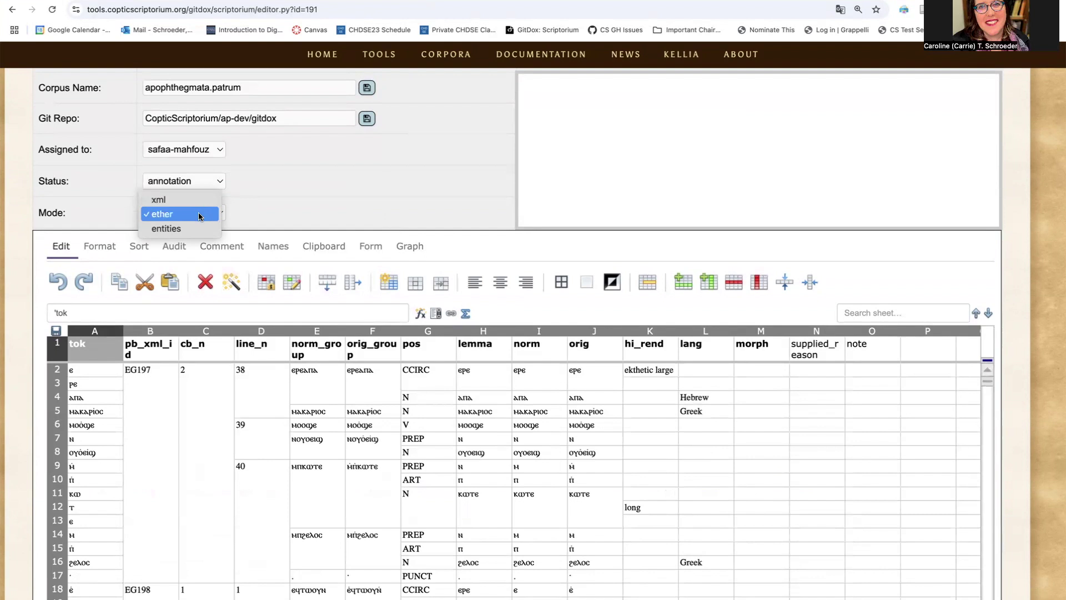
{"action": "left_click", "coordinate": [200, 216]}
Examine the first tok entries, the hi_rend value in row 2 and the cb_n column header in the spreadsheet
{"action": "scroll", "coordinate": [404, 224], "scroll_direction": "down", "scroll_amount": 3}
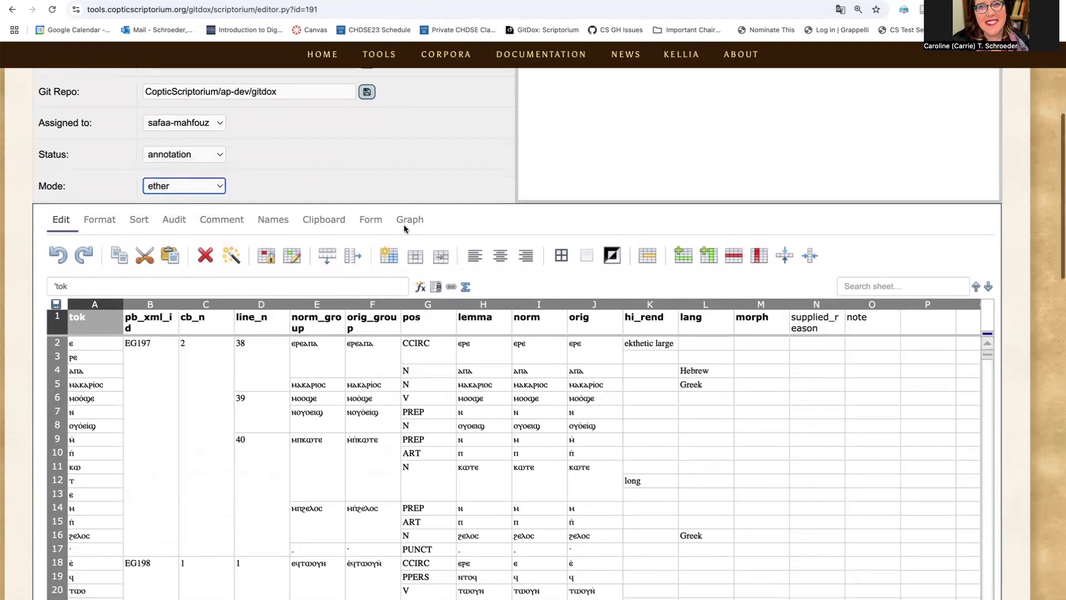
{"action": "scroll", "coordinate": [404, 228], "scroll_direction": "down", "scroll_amount": 2}
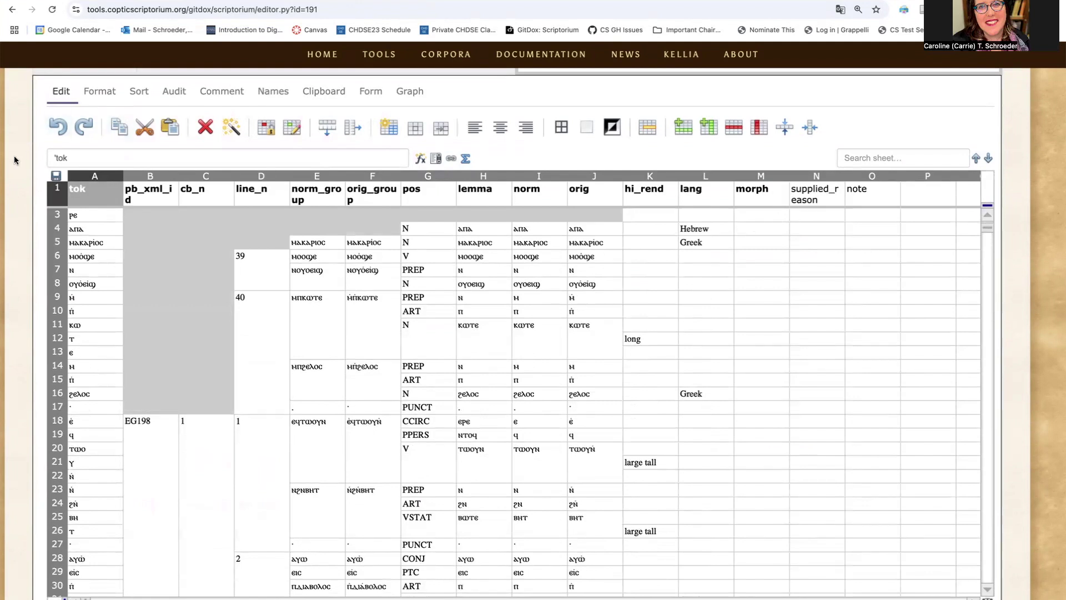
{"action": "left_click", "coordinate": [95, 217]}
{"action": "scroll", "coordinate": [95, 218], "scroll_direction": "up", "scroll_amount": 1}
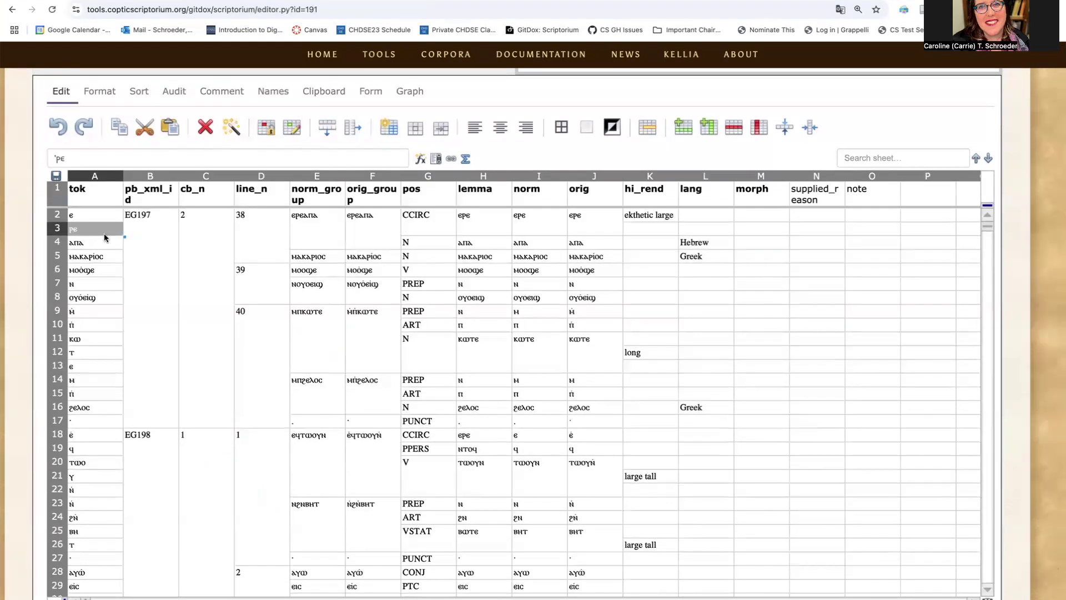
{"action": "left_click", "coordinate": [94, 215]}
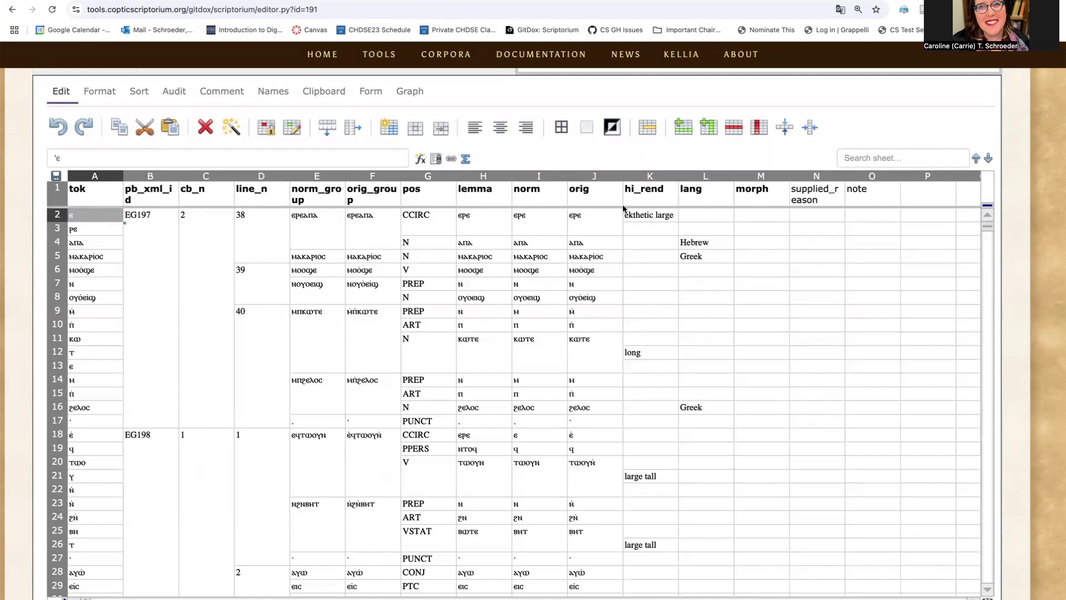
{"action": "left_click", "coordinate": [646, 216]}
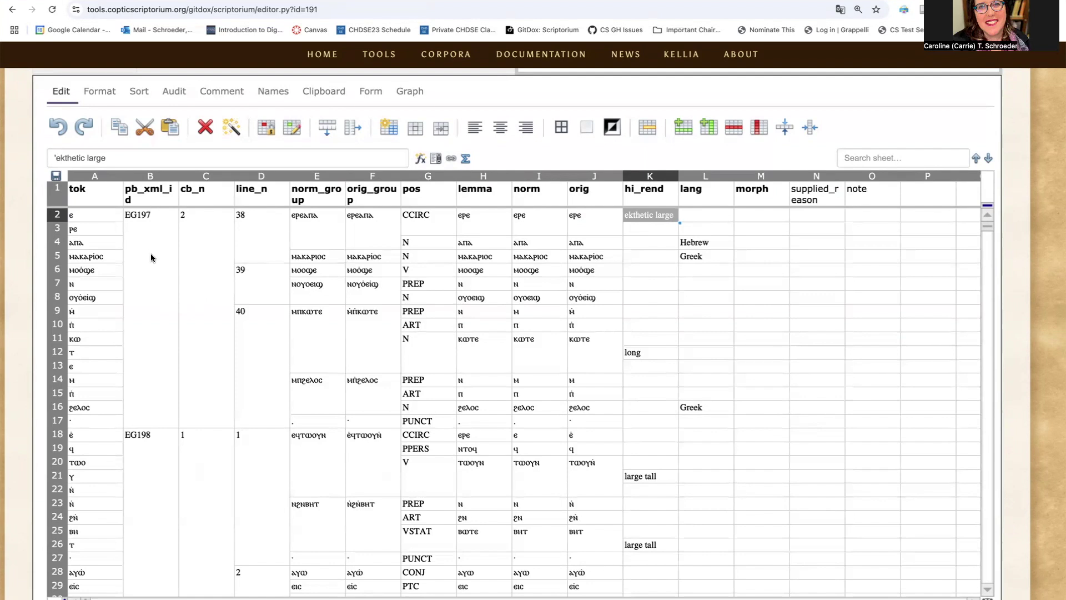
{"action": "left_click", "coordinate": [195, 191]}
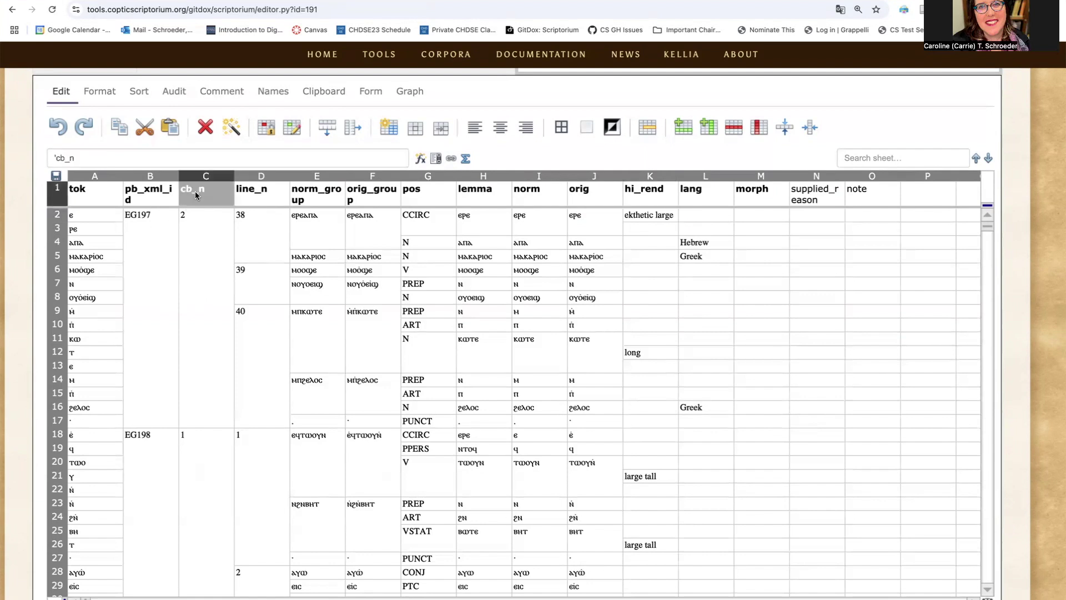
Rename the line_n column header in cell D1 to lb_n
{"action": "left_click", "coordinate": [255, 197]}
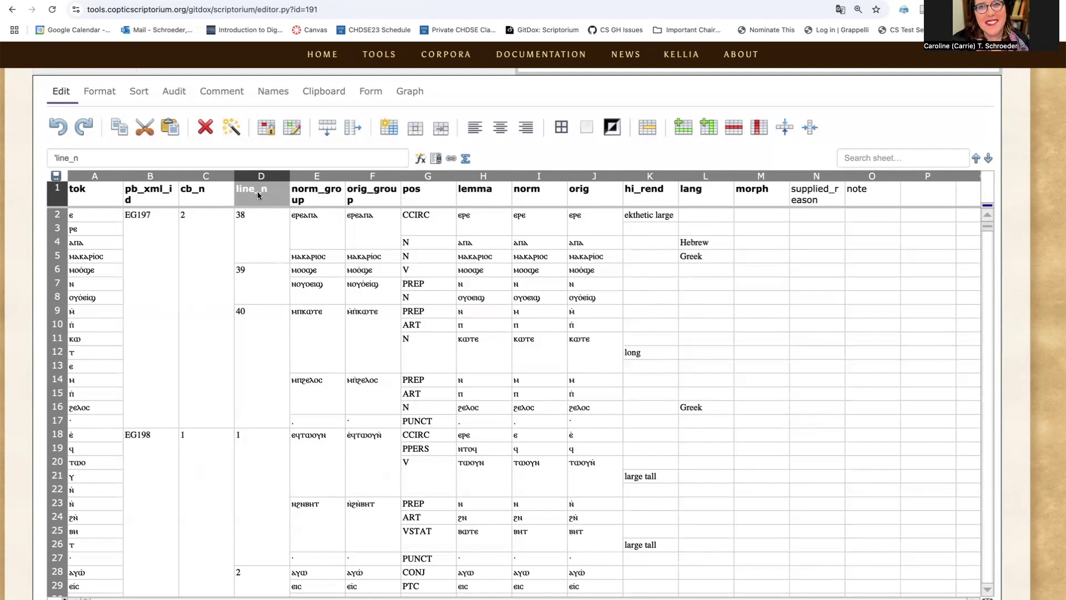
{"action": "left_click", "coordinate": [69, 158]}
{"action": "key", "text": "BackSpace"}
{"action": "key", "text": "BackSpace"}
{"action": "key", "text": "BackSpace"}
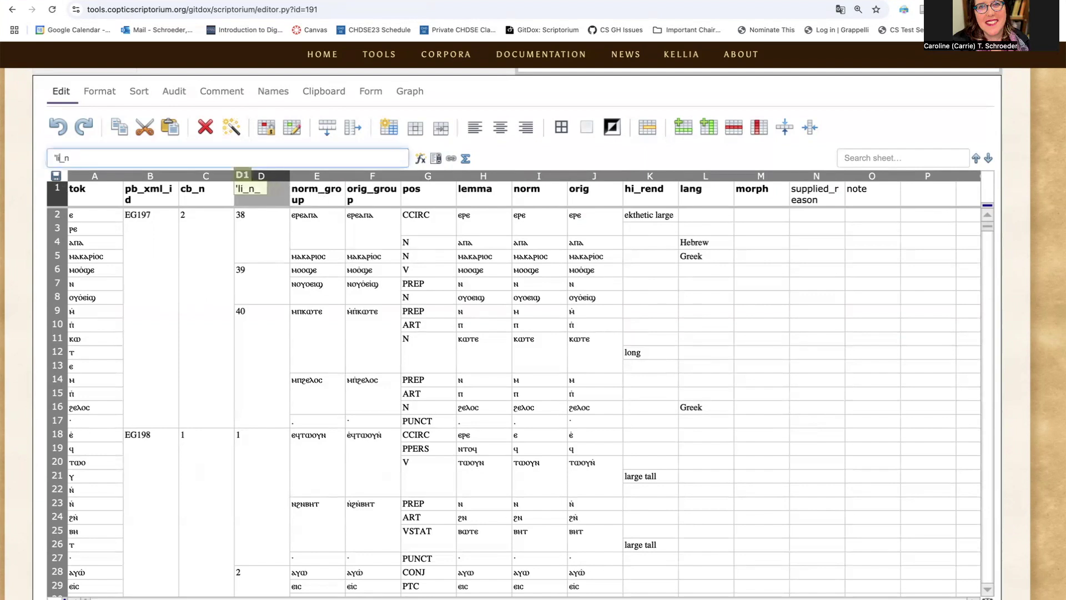
{"action": "type", "text": "b"}
{"action": "key", "text": "Return"}
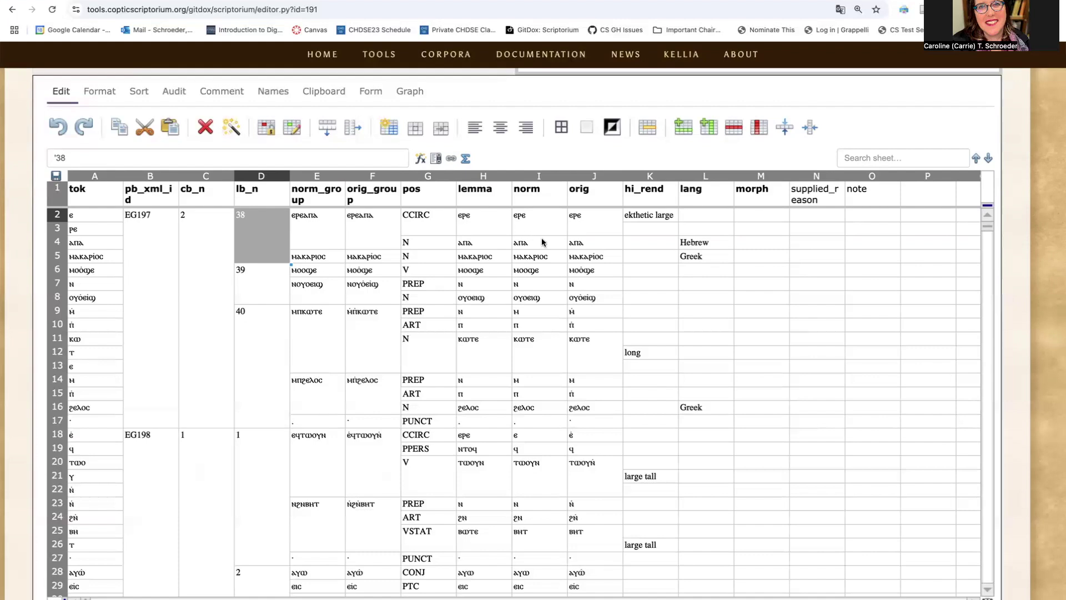
Examine the hi_rend, lang and morph columns, following the morph entries down to the split word in rows 73 to 75
{"action": "left_click", "coordinate": [637, 197]}
{"action": "left_click", "coordinate": [698, 195]}
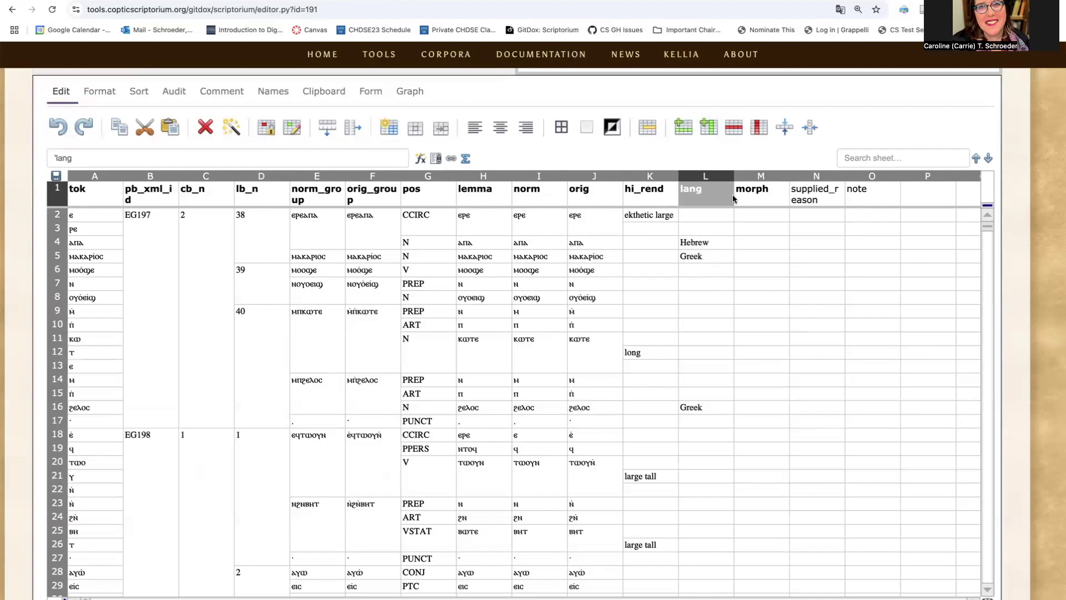
{"action": "left_click", "coordinate": [769, 193]}
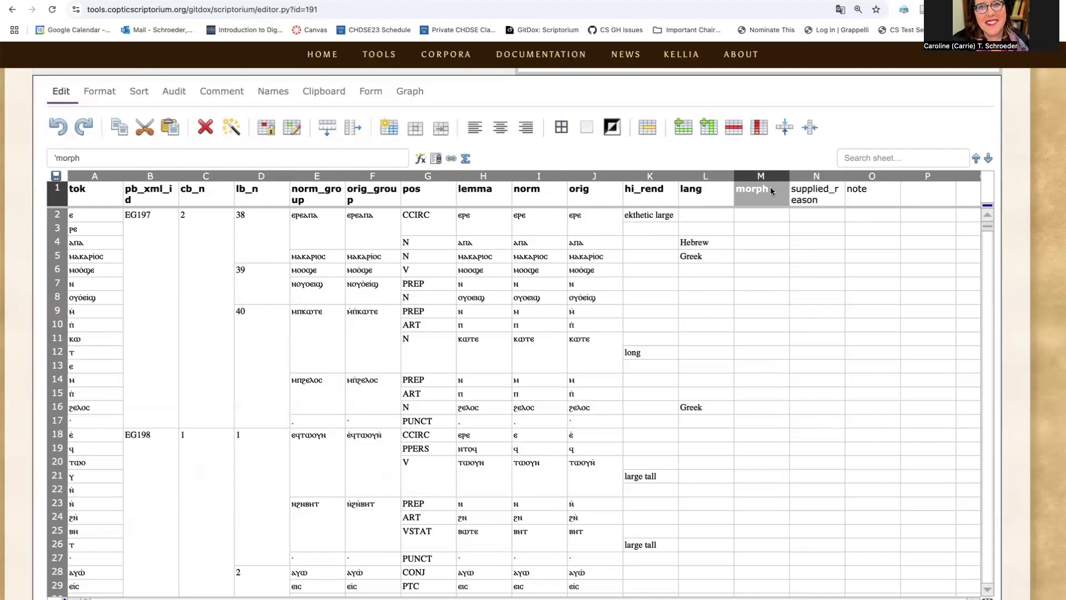
{"action": "scroll", "coordinate": [601, 489], "scroll_direction": "down", "scroll_amount": 4}
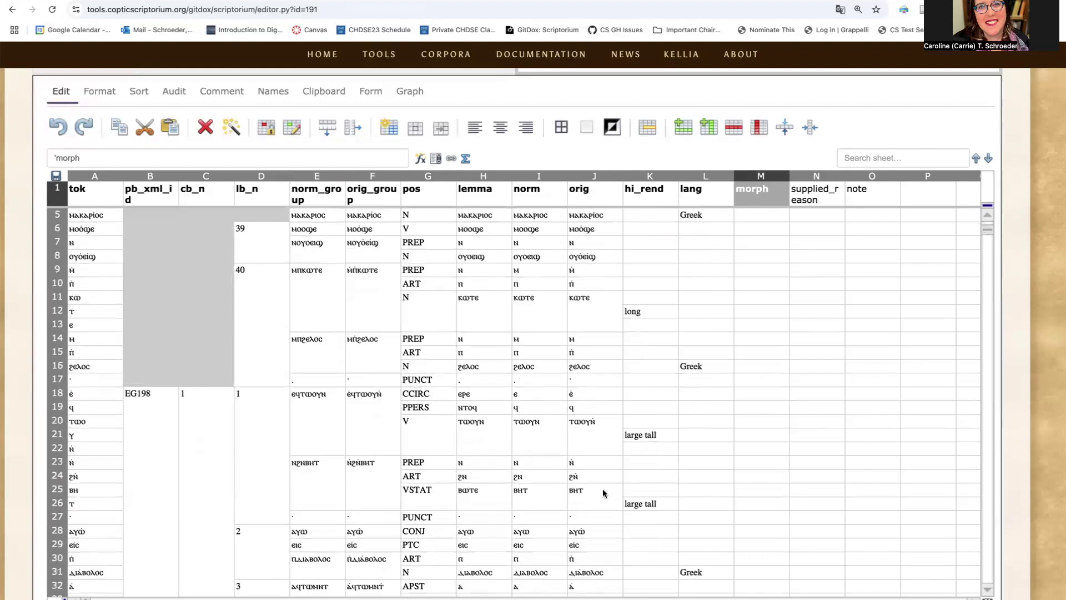
{"action": "scroll", "coordinate": [602, 489], "scroll_direction": "down", "scroll_amount": 2}
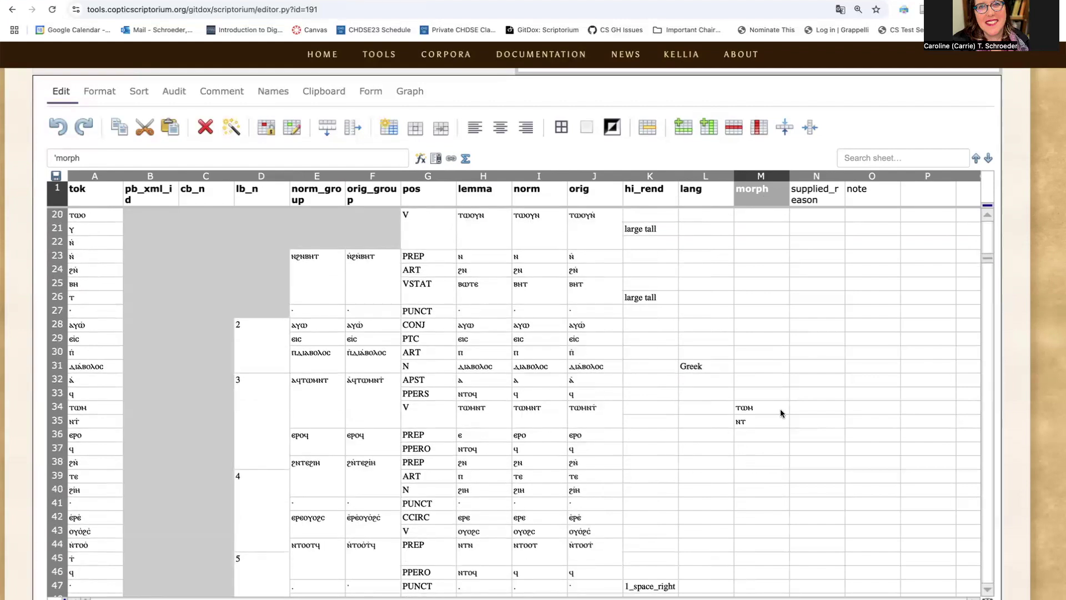
{"action": "scroll", "coordinate": [604, 526], "scroll_direction": "down", "scroll_amount": 7}
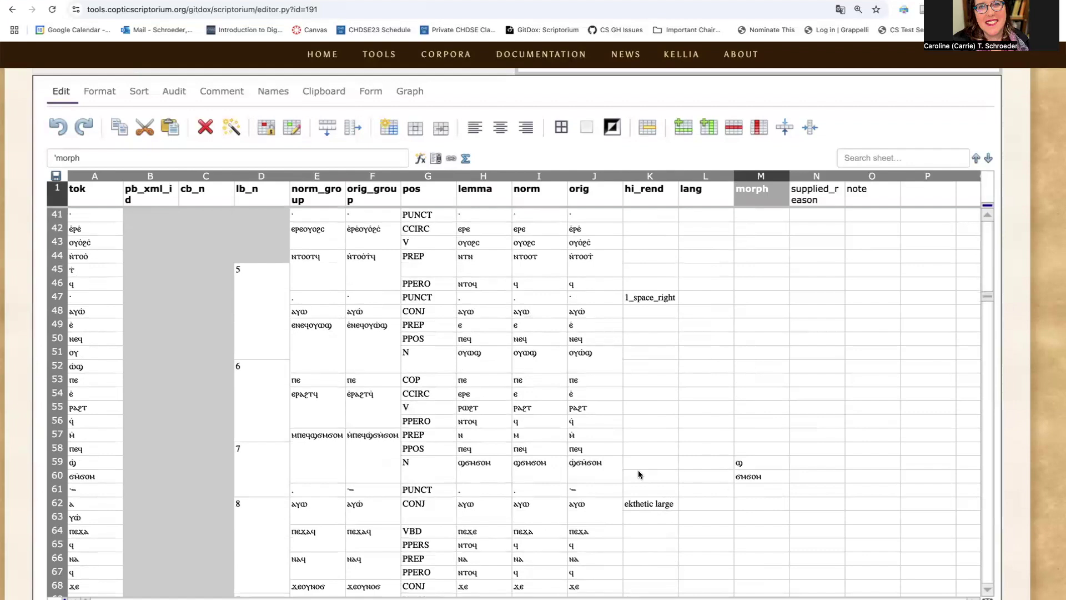
{"action": "scroll", "coordinate": [604, 469], "scroll_direction": "down", "scroll_amount": 2}
{"action": "left_click", "coordinate": [604, 562]}
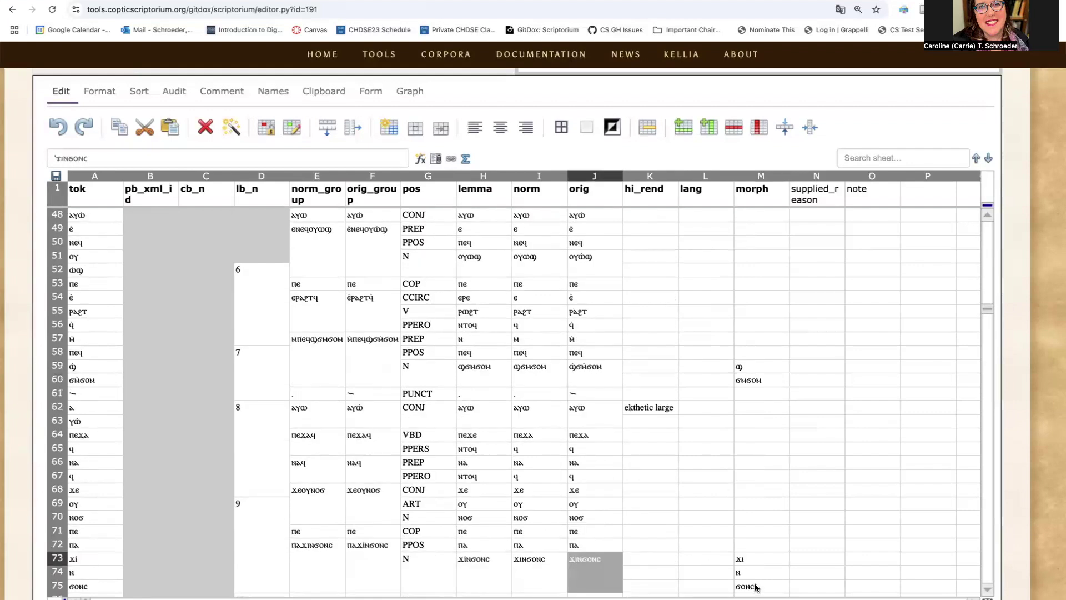
{"action": "scroll", "coordinate": [758, 588], "scroll_direction": "down", "scroll_amount": 4}
{"action": "left_click", "coordinate": [750, 412]}
{"action": "left_click", "coordinate": [750, 424]}
{"action": "left_click", "coordinate": [753, 437]}
{"action": "scroll", "coordinate": [887, 197], "scroll_direction": "up", "scroll_amount": 15}
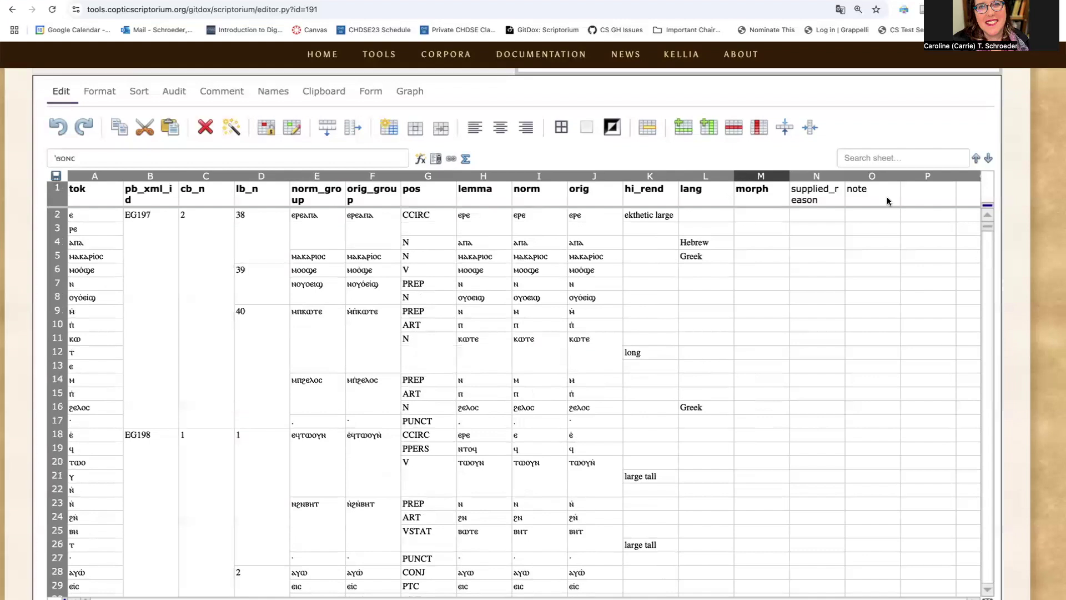
Review the column headers supplied_reason, norm_group, orig_group, pos, lemma, norm, orig, lang and morph
{"action": "left_click", "coordinate": [821, 191]}
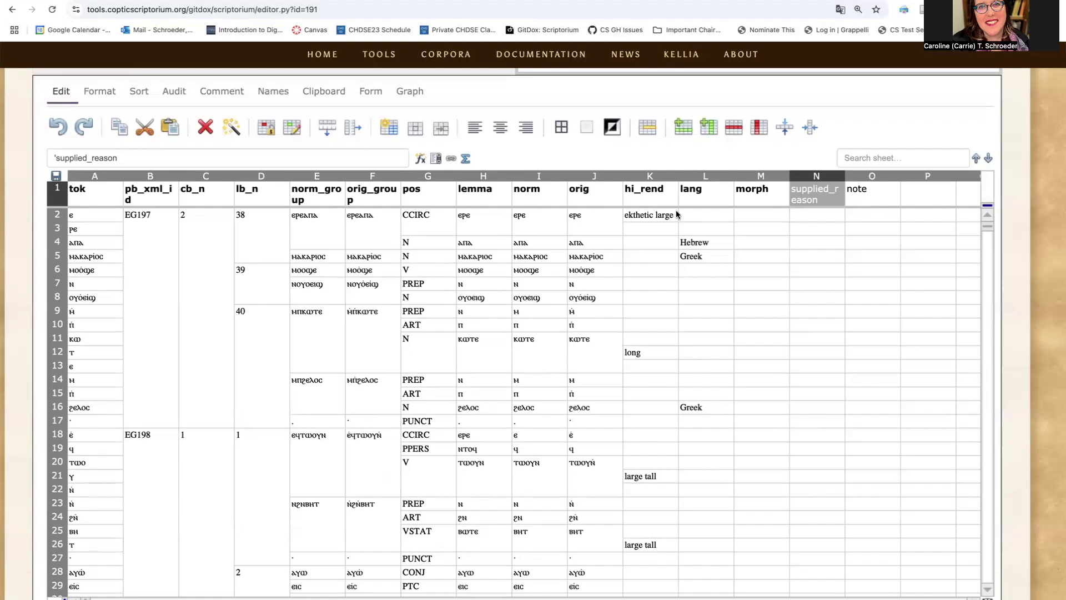
{"action": "left_click", "coordinate": [322, 199]}
{"action": "left_click", "coordinate": [372, 191]}
{"action": "left_click", "coordinate": [431, 183]}
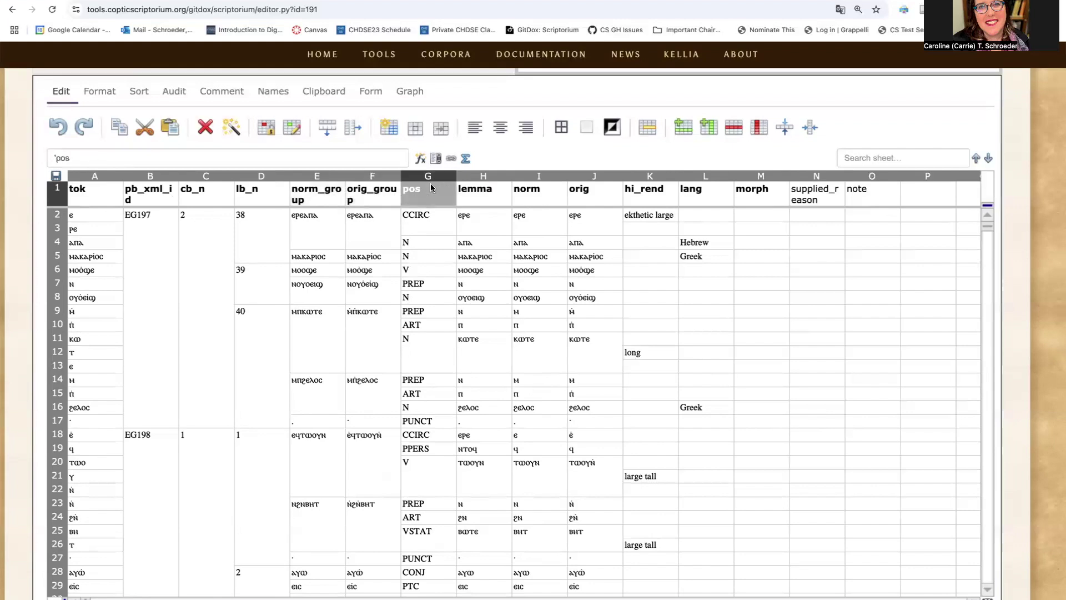
{"action": "left_click", "coordinate": [477, 192]}
{"action": "left_click", "coordinate": [555, 196]}
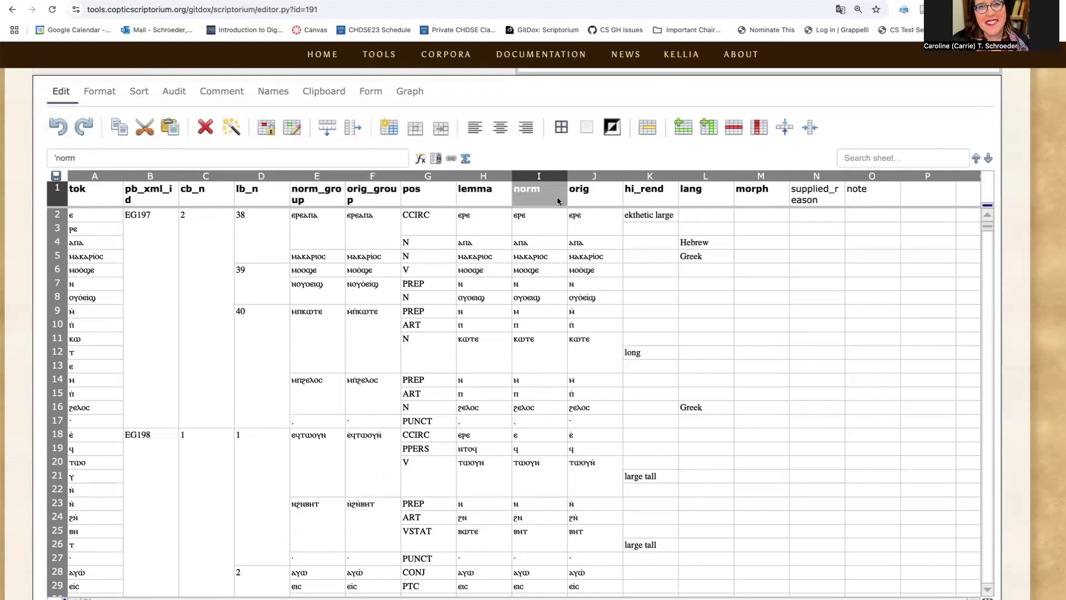
{"action": "left_click", "coordinate": [579, 203]}
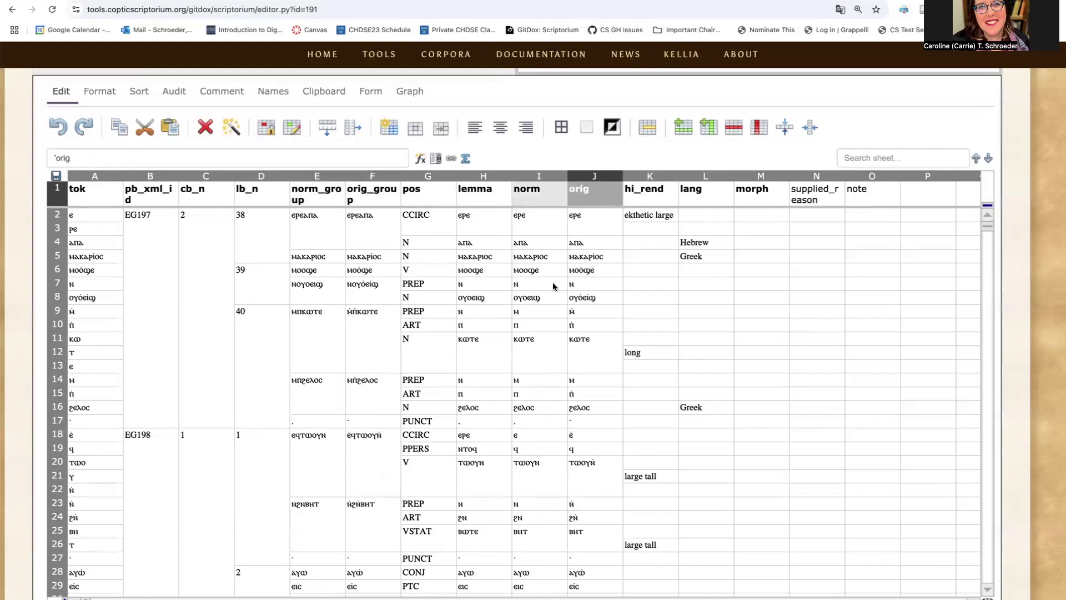
{"action": "left_click", "coordinate": [715, 185]}
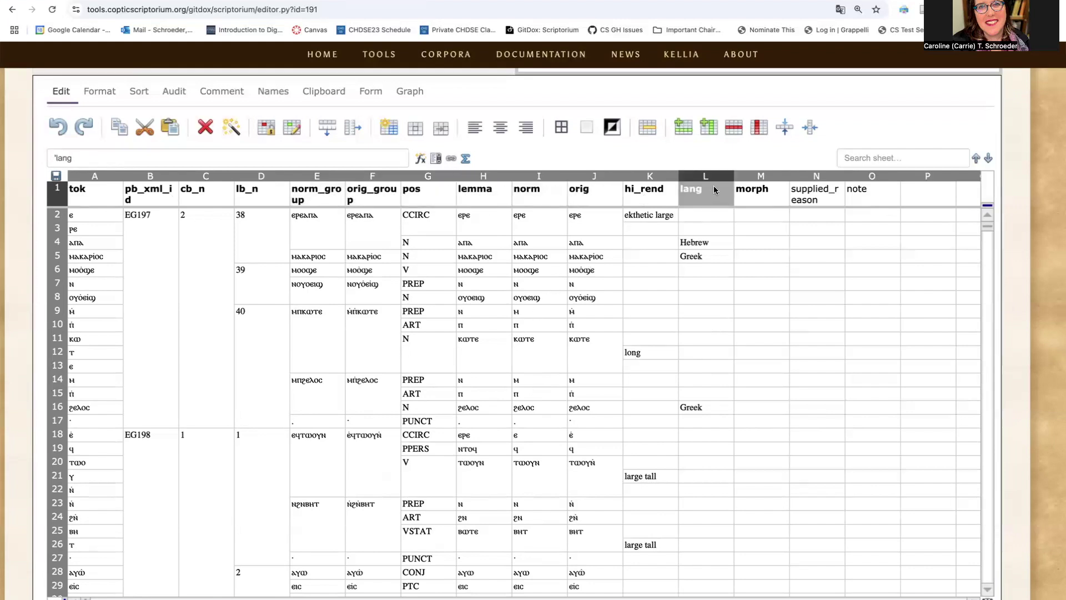
{"action": "left_click", "coordinate": [757, 198]}
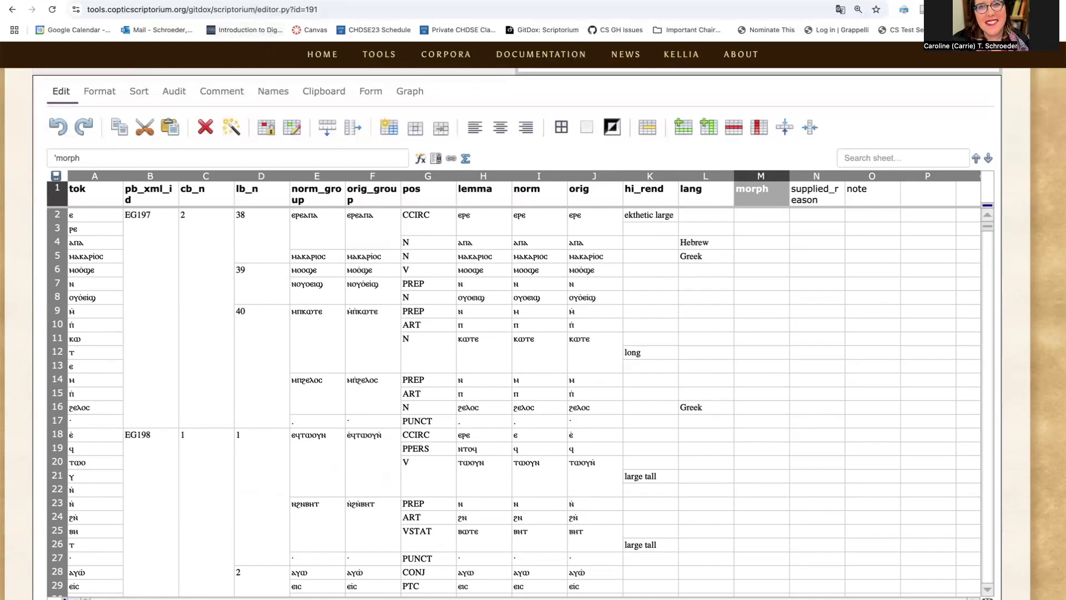
Consult the Annotation guidelines section on the Coptic Scriptorium documentation page, then return to the spreadsheet
{"action": "left_click", "coordinate": [233, 0]}
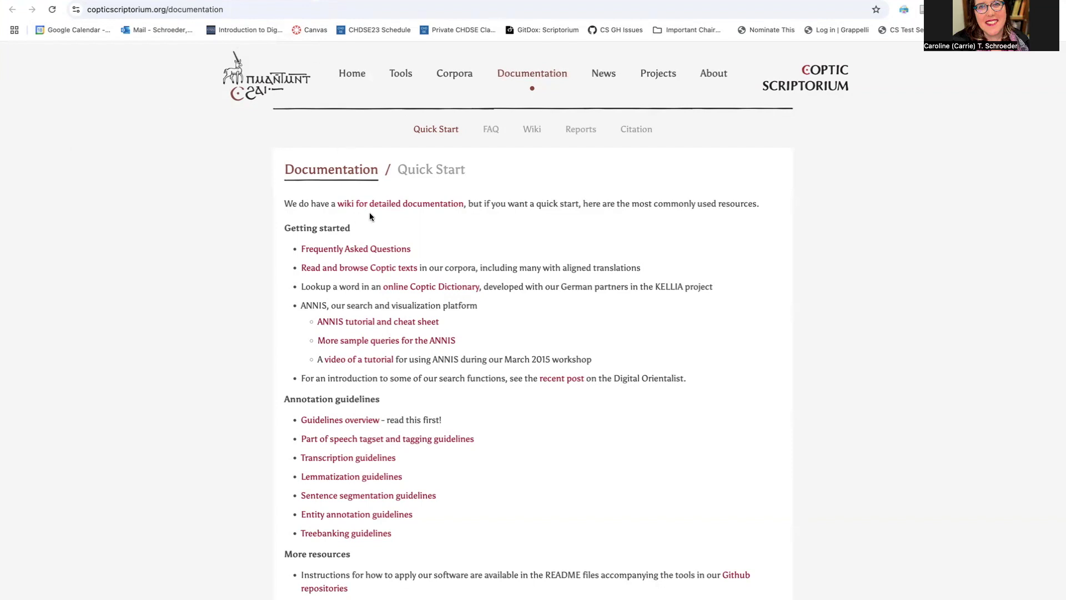
{"action": "triple_click", "coordinate": [330, 394]}
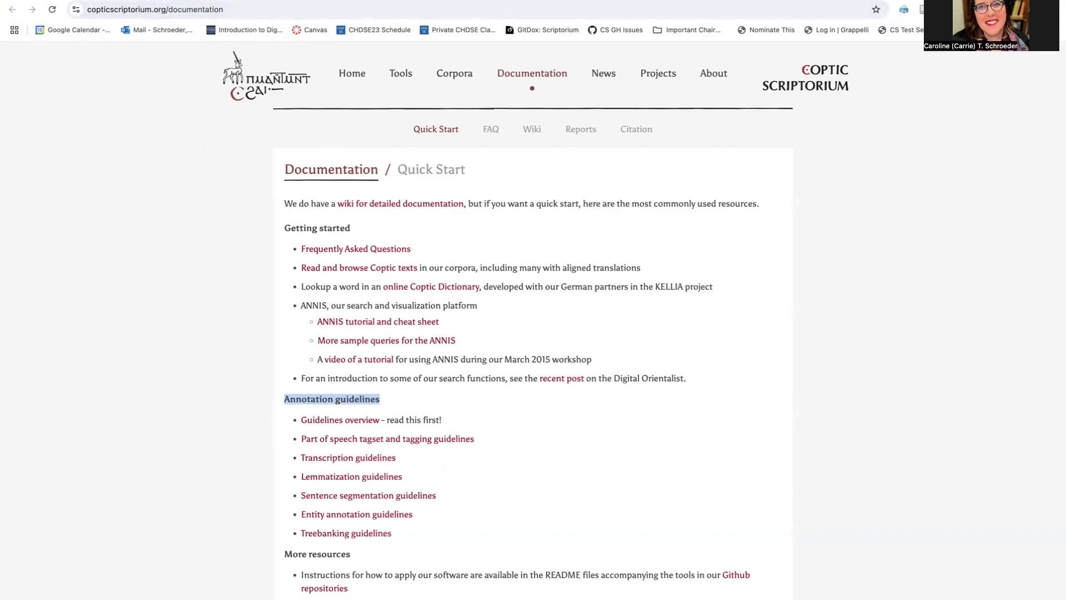
{"action": "key", "text": "ctrl+Tab"}
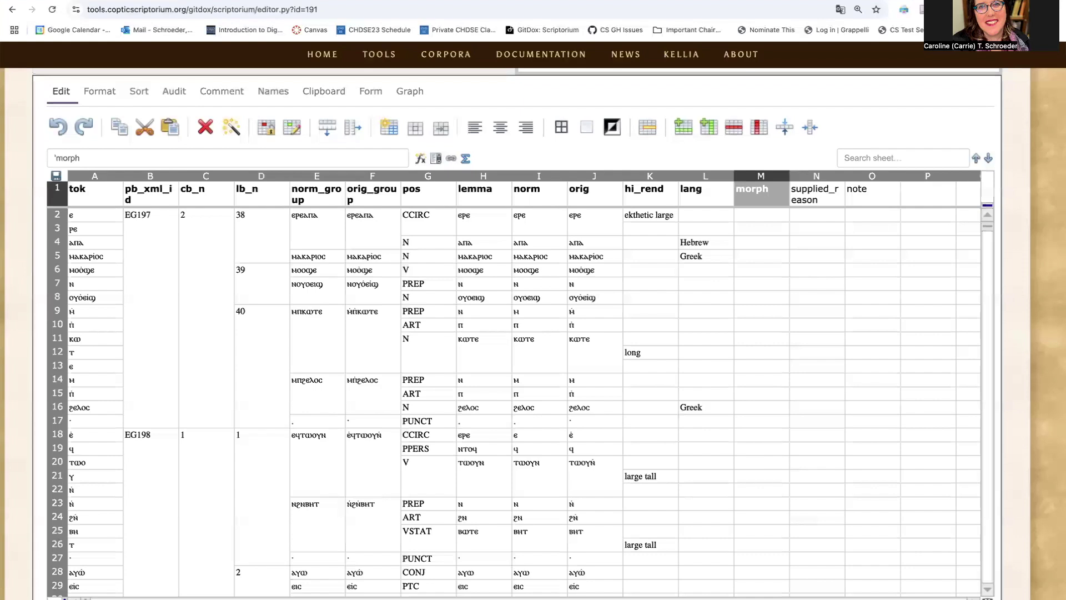
Examine the row 2 entries in the pos, lemma, orig and norm columns and revisit the annotation guidelines list
{"action": "left_click", "coordinate": [428, 221]}
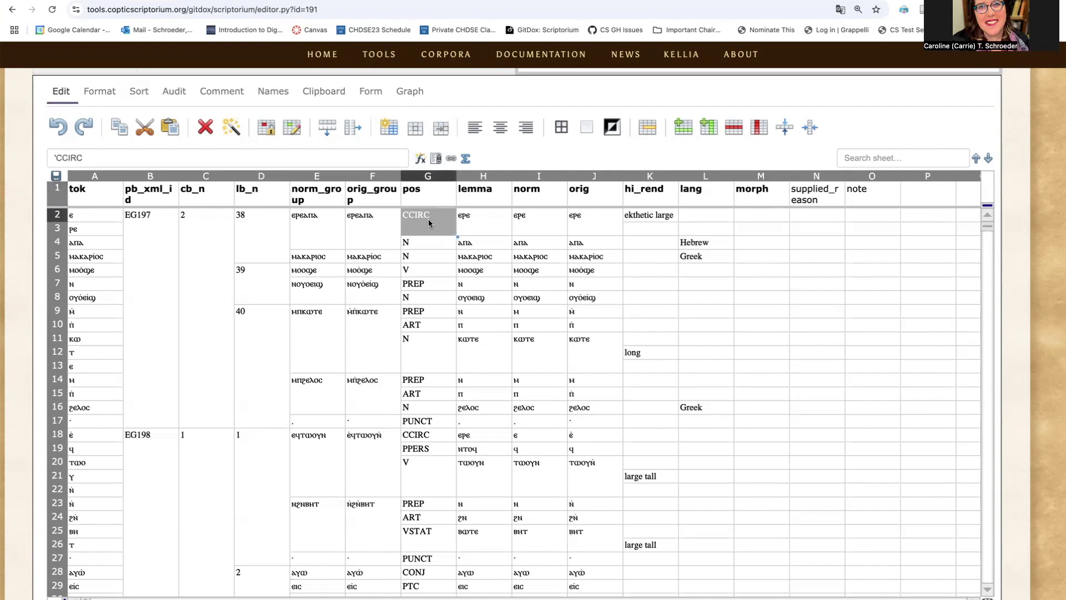
{"action": "left_click", "coordinate": [457, 236]}
{"action": "left_click", "coordinate": [584, 222]}
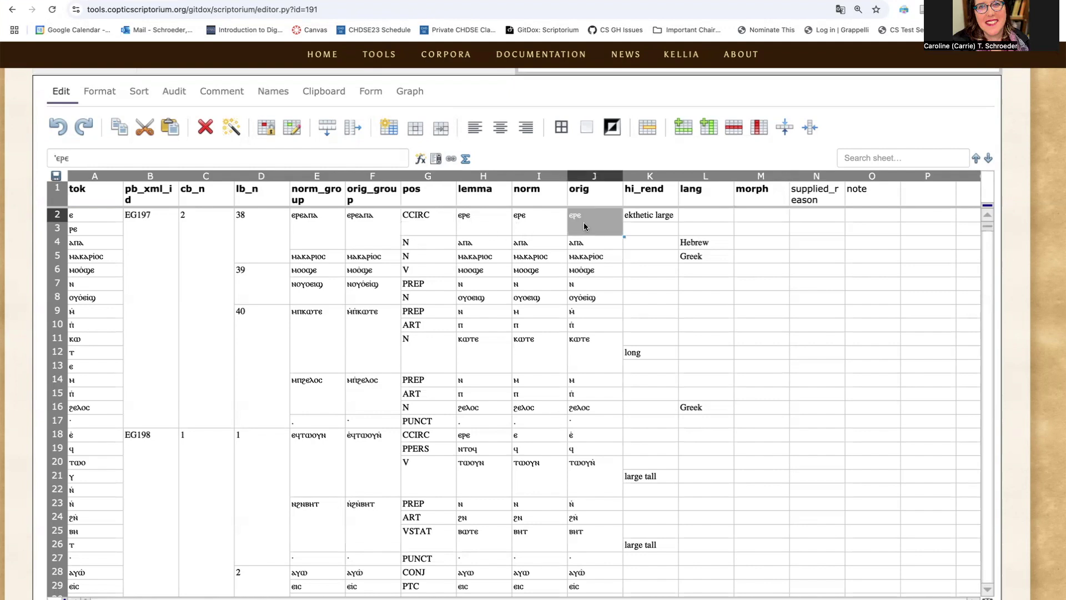
{"action": "left_click", "coordinate": [524, 222]}
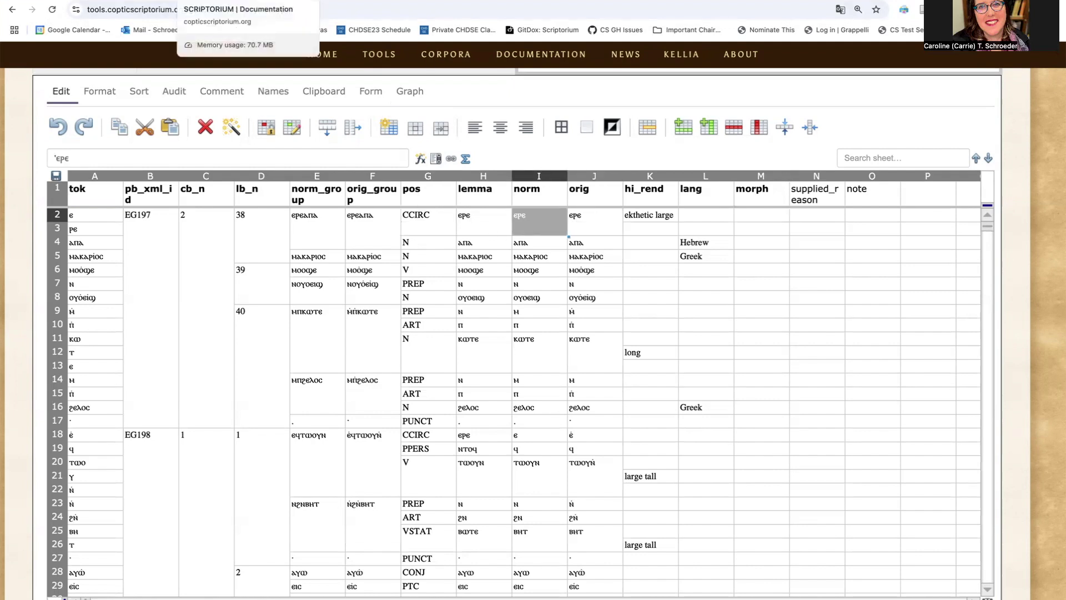
{"action": "left_click", "coordinate": [222, 0]}
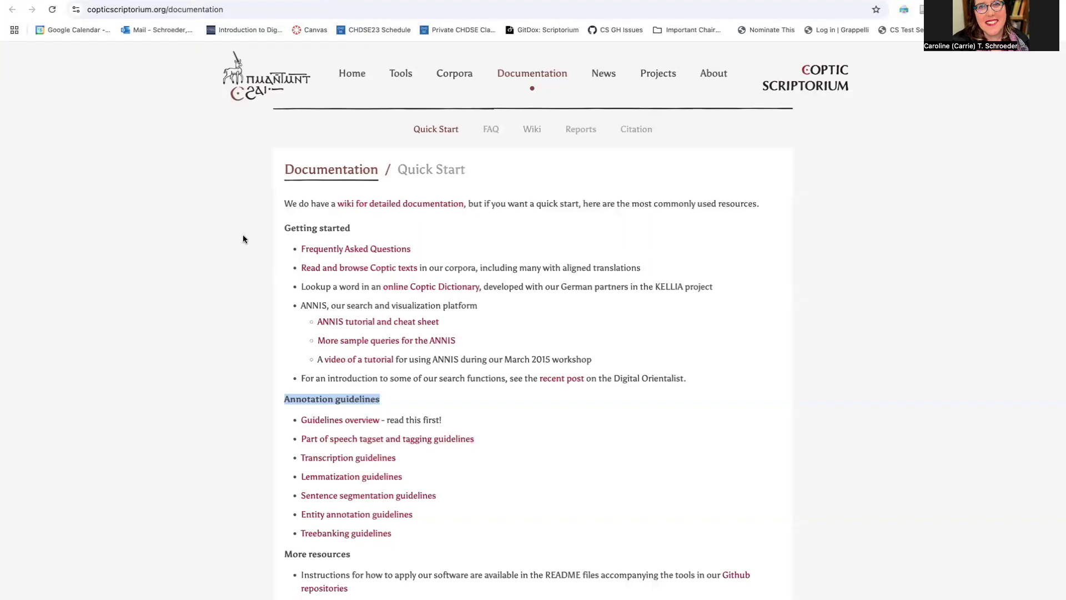
{"action": "key", "text": "ctrl+Tab"}
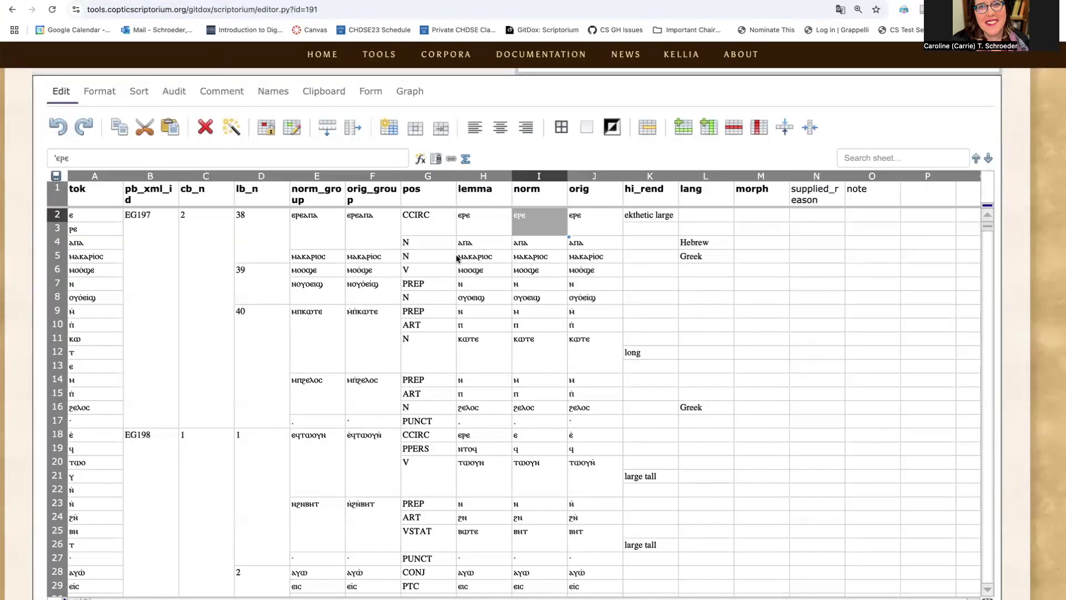
Compare the pos and lemma entries in rows 4 and 5, and set the pos tag in cell G5 to NPROP
{"action": "left_click", "coordinate": [425, 245]}
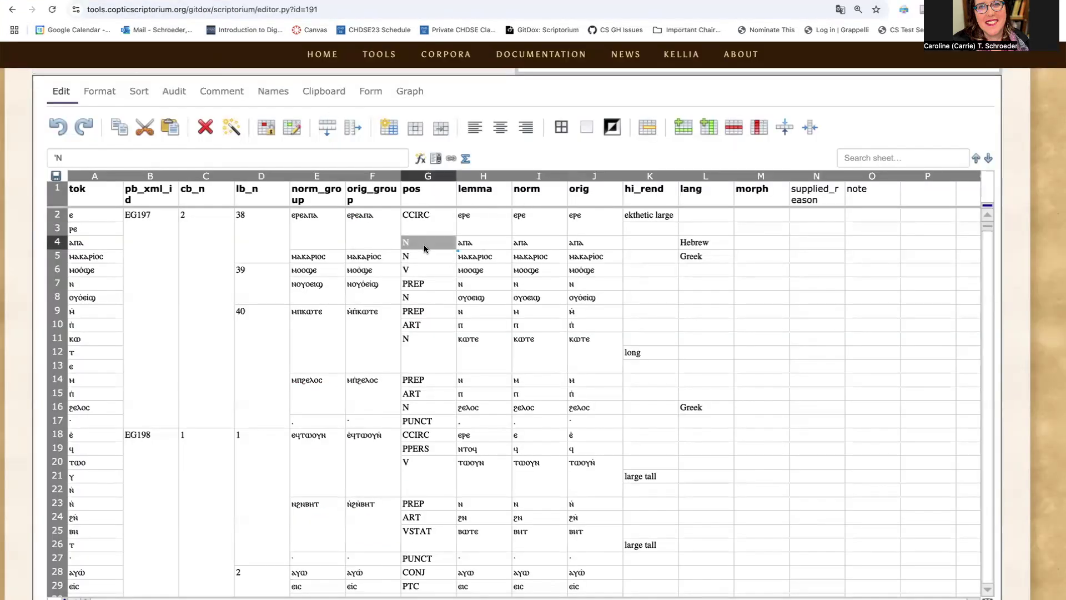
{"action": "left_click", "coordinate": [421, 258]}
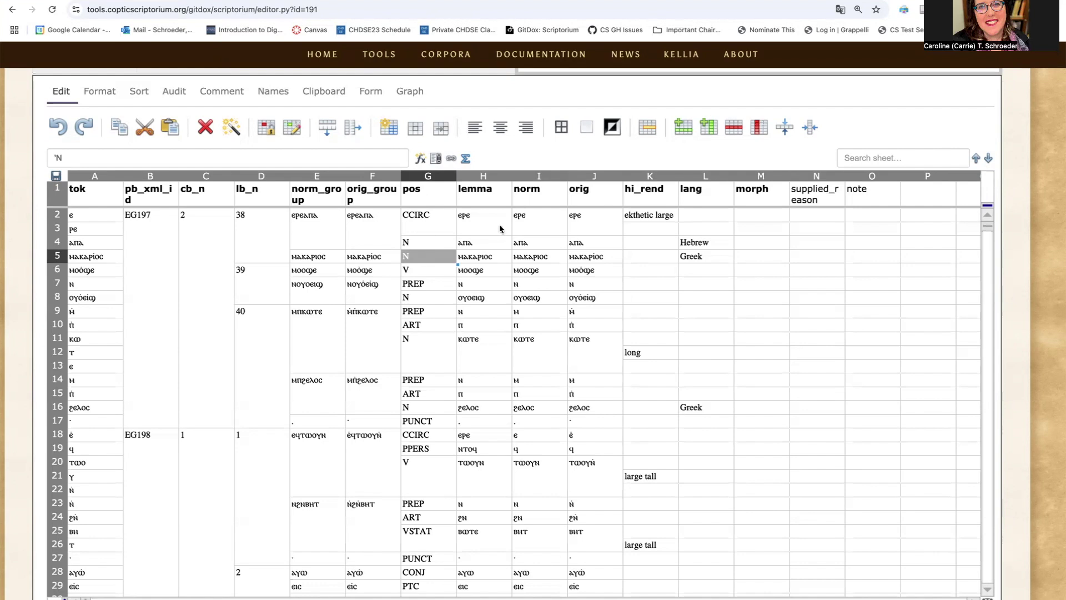
{"action": "left_click", "coordinate": [477, 242]}
{"action": "left_click", "coordinate": [477, 256]}
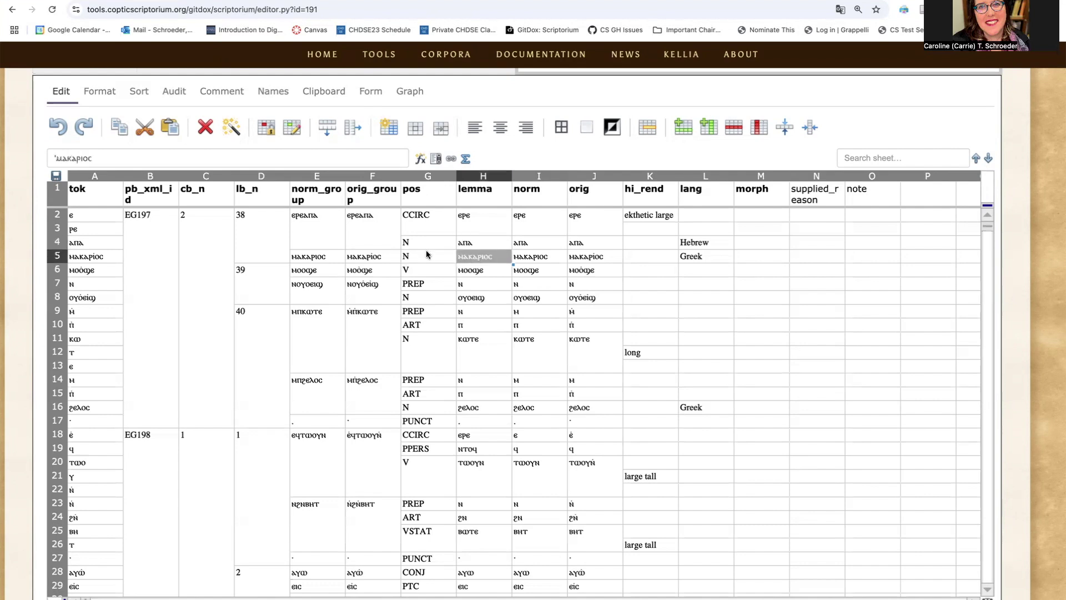
{"action": "left_click", "coordinate": [425, 257]}
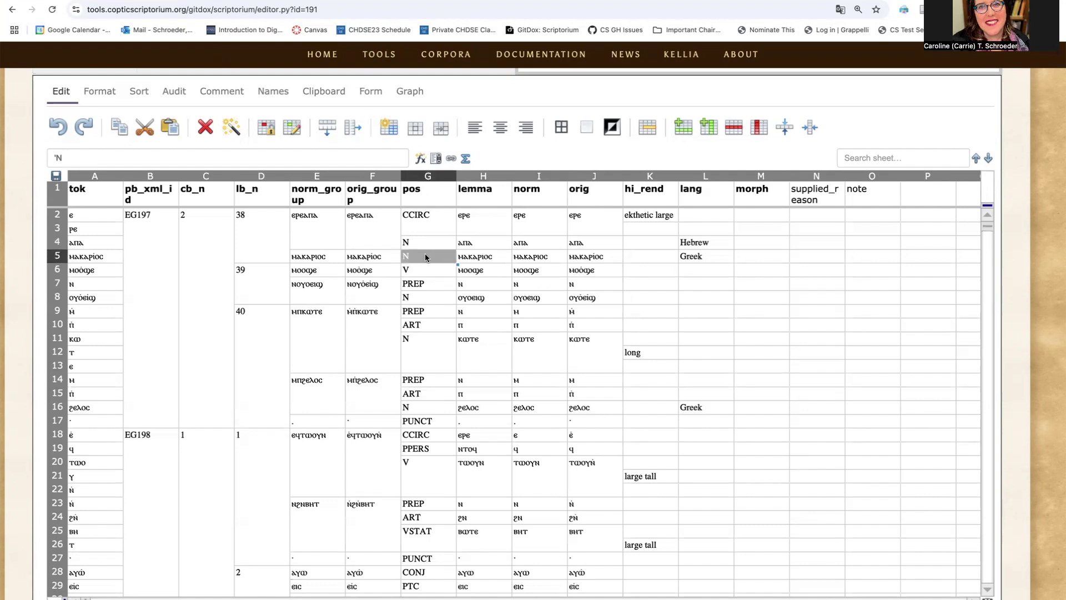
{"action": "double_click", "coordinate": [425, 256]}
{"action": "type", "text": "PROP"}
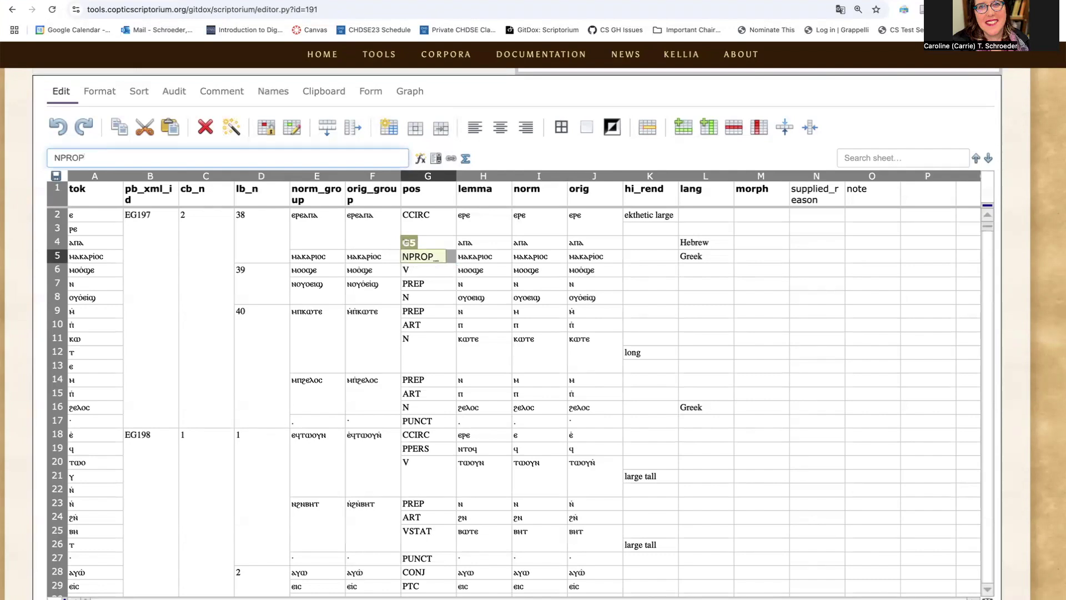
{"action": "key", "text": "Return"}
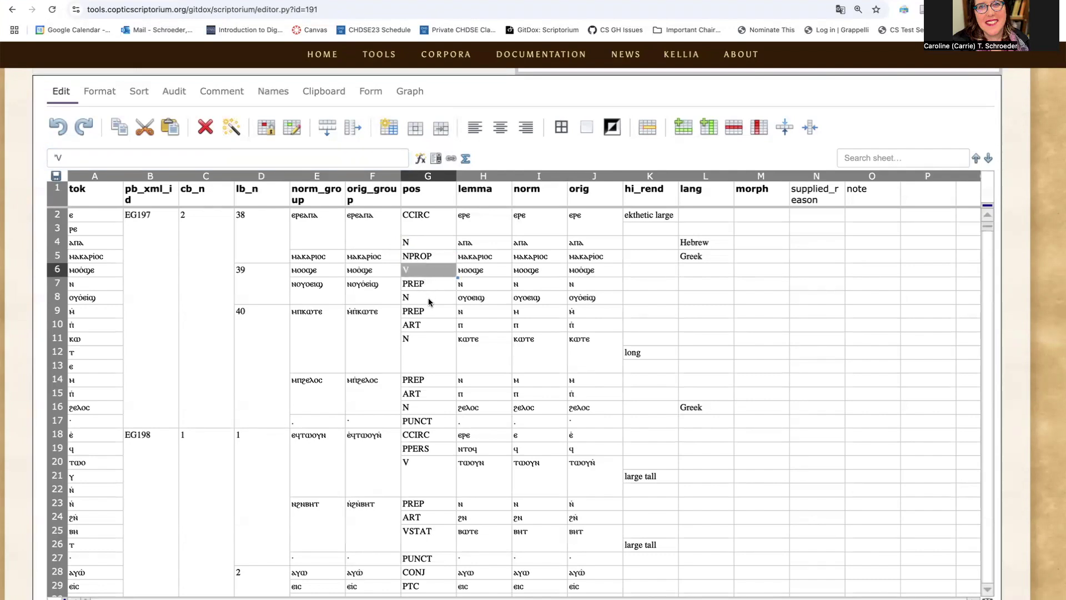
Check the part-of-speech tags one by one in rows 9 to 17 of the pos column
{"action": "left_click", "coordinate": [427, 314]}
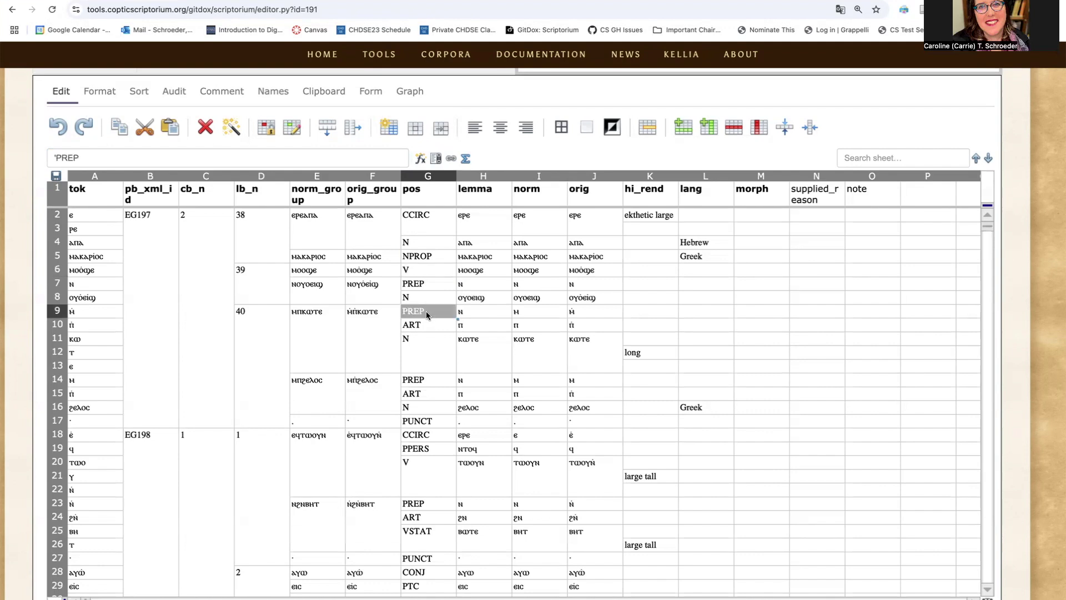
{"action": "left_click", "coordinate": [424, 329]}
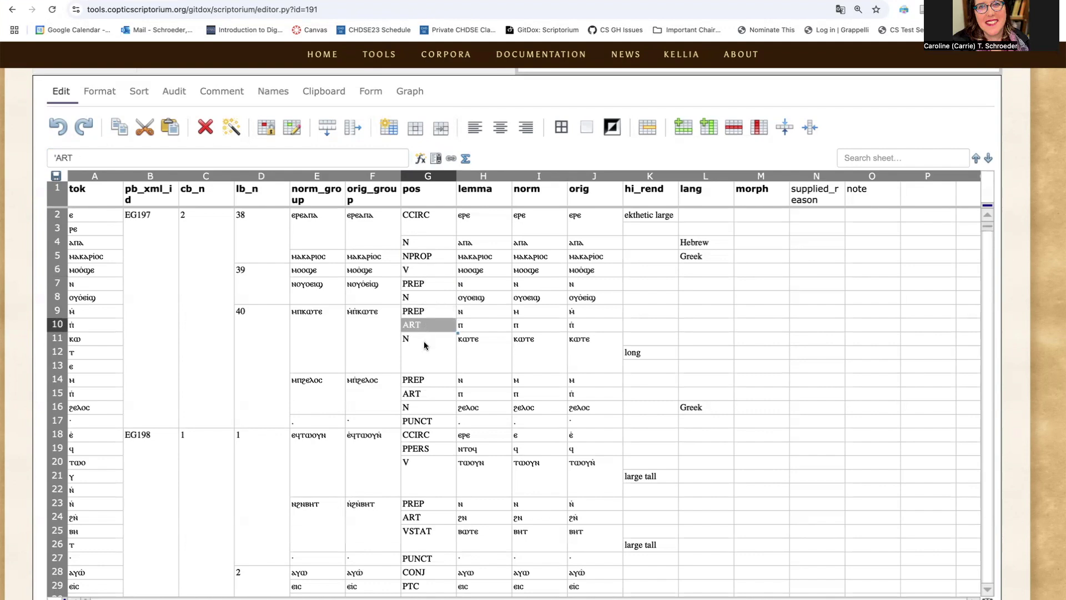
{"action": "left_click", "coordinate": [424, 343]}
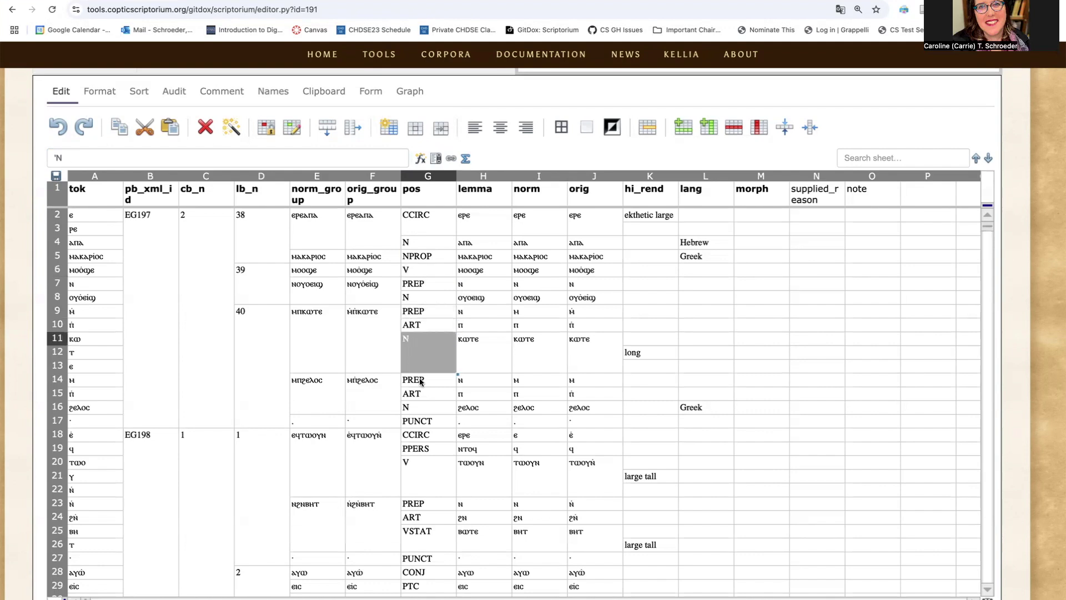
{"action": "left_click", "coordinate": [420, 381]}
{"action": "left_click", "coordinate": [420, 393]}
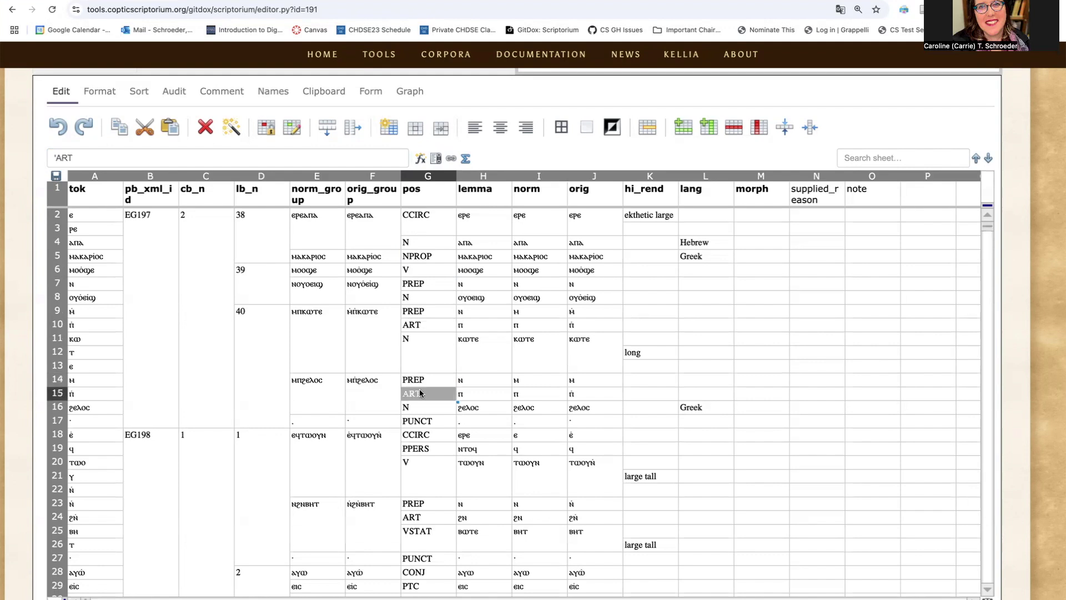
{"action": "left_click", "coordinate": [420, 408]}
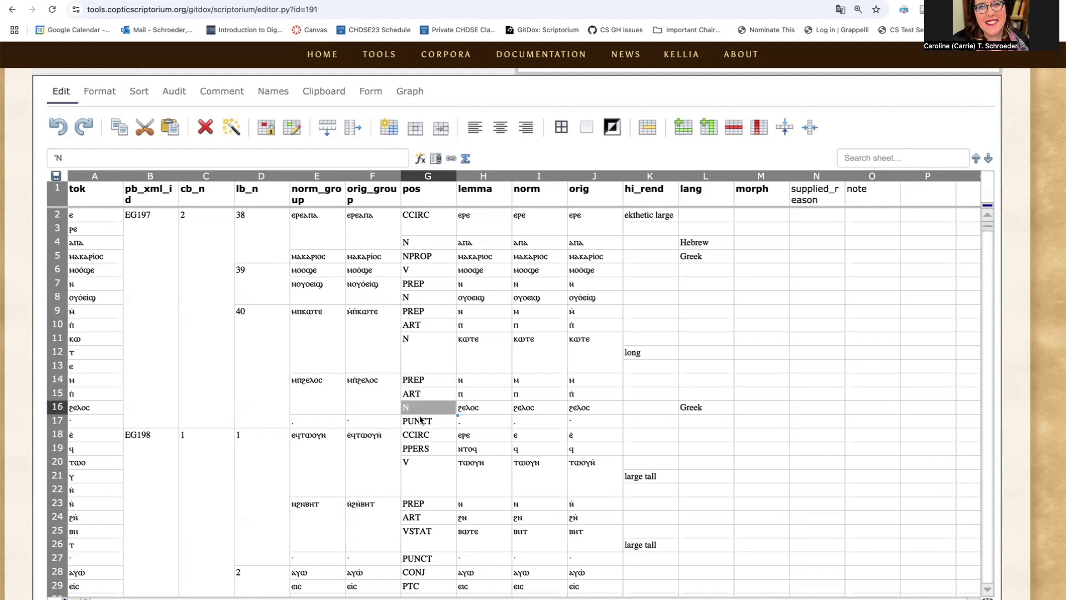
{"action": "left_click", "coordinate": [420, 423]}
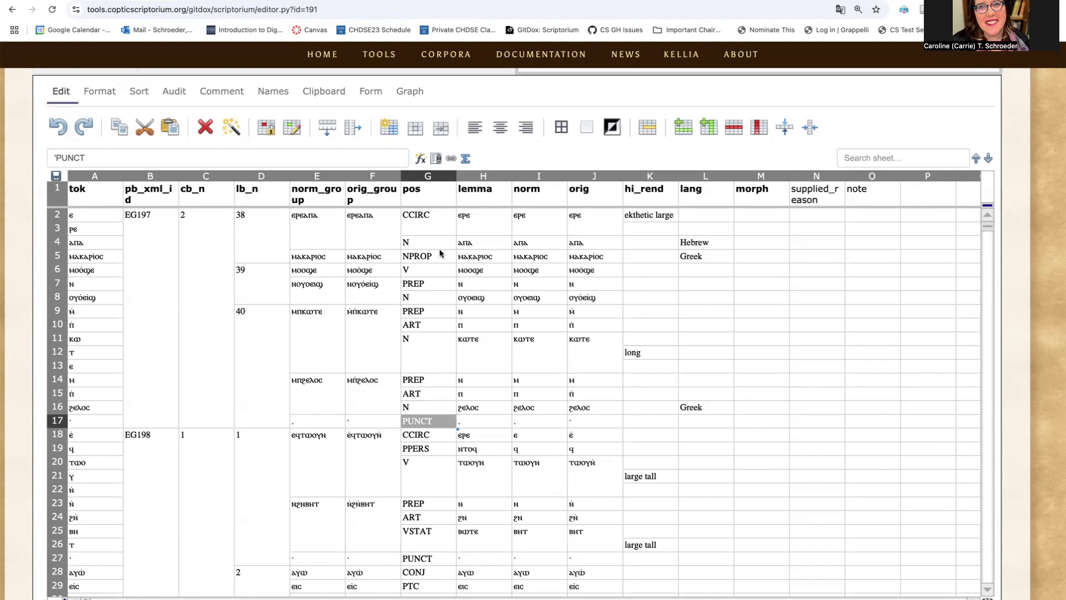
Check the lemma entry in row 2 and consult the documentation page's list of annotation guidelines
{"action": "left_click", "coordinate": [477, 217]}
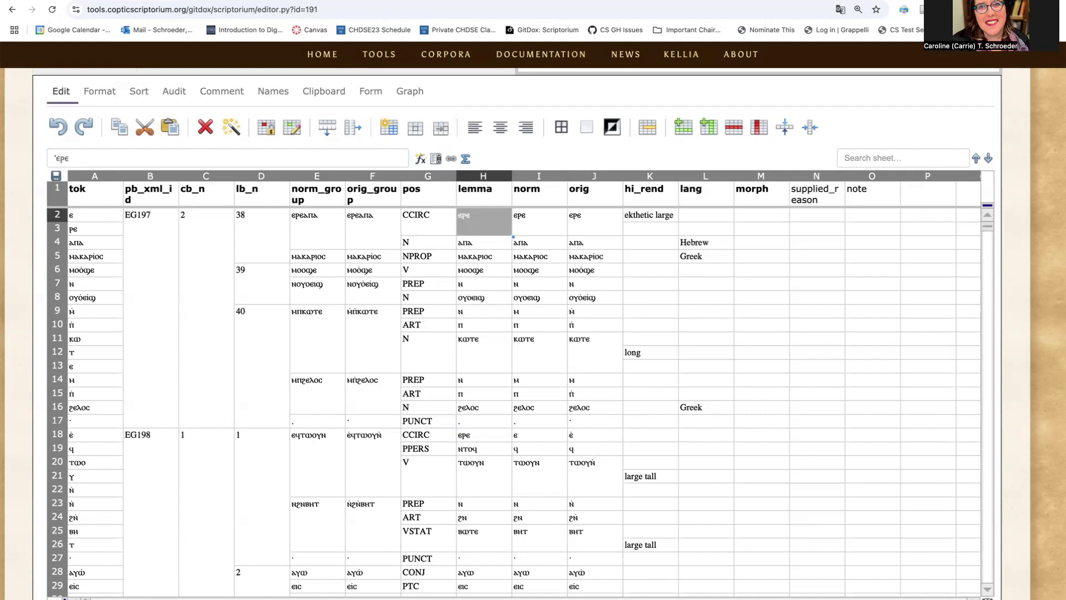
{"action": "key", "text": "ctrl+Tab"}
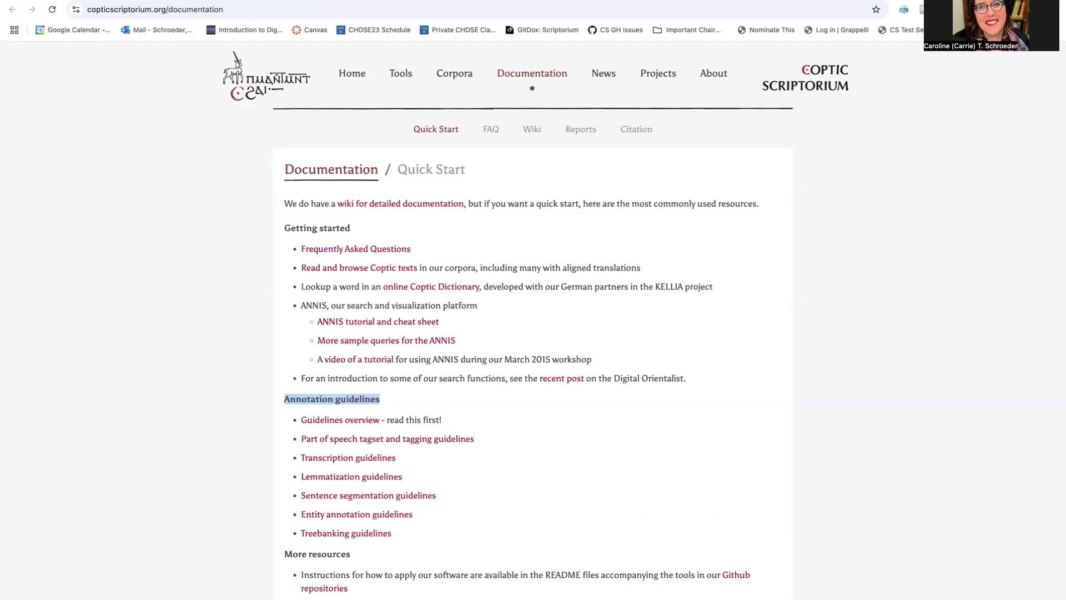
{"action": "key", "text": "ctrl+shift+Tab"}
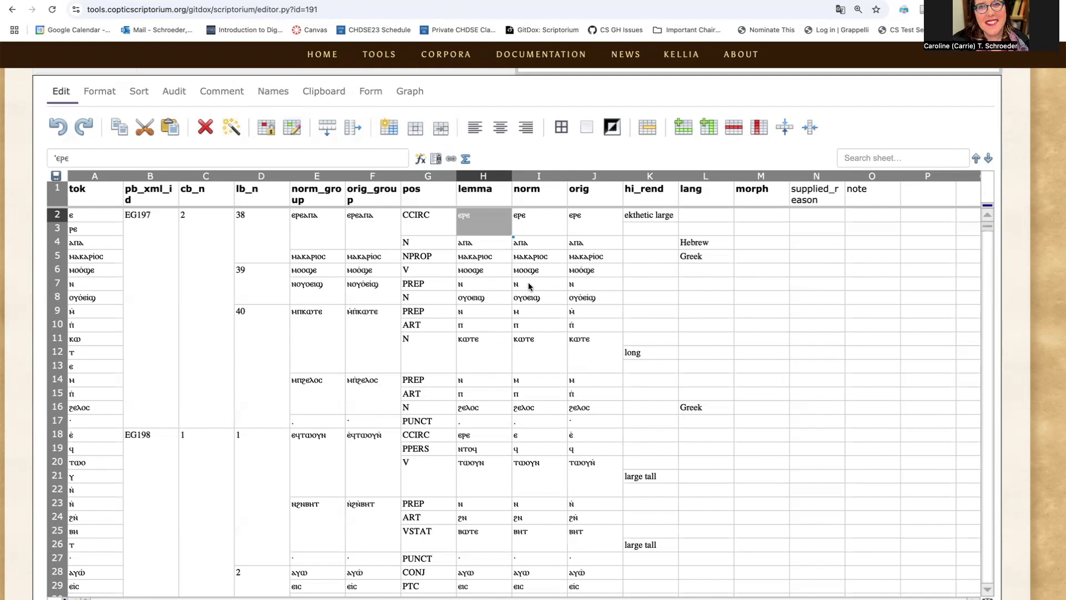
Compare the norm and lemma entries of the preposition in row 9, and check the norm entries in rows 10 and 14
{"action": "left_click", "coordinate": [542, 311]}
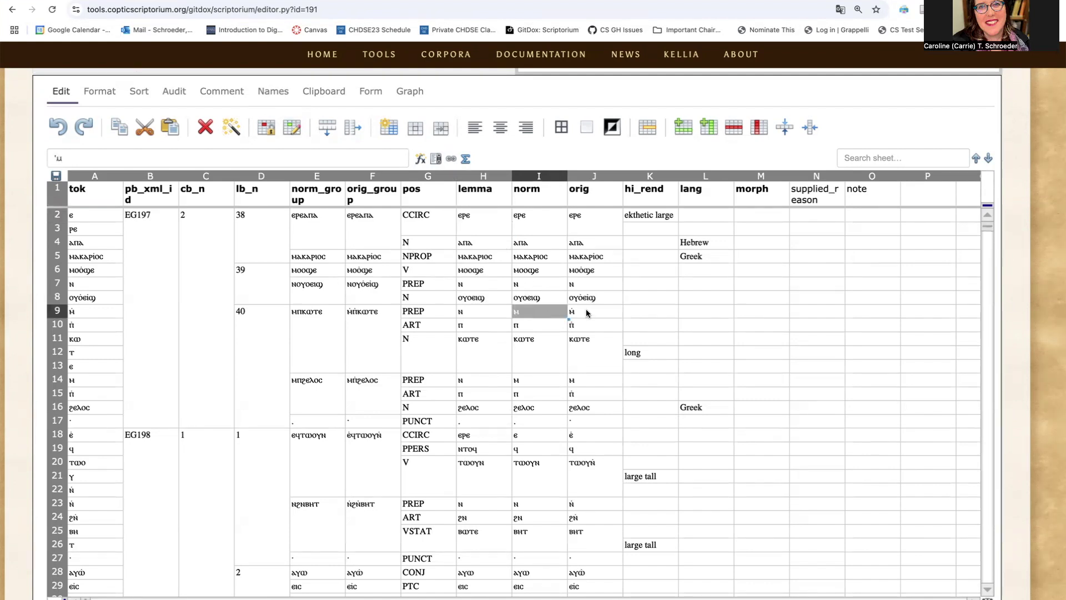
{"action": "left_click", "coordinate": [522, 327]}
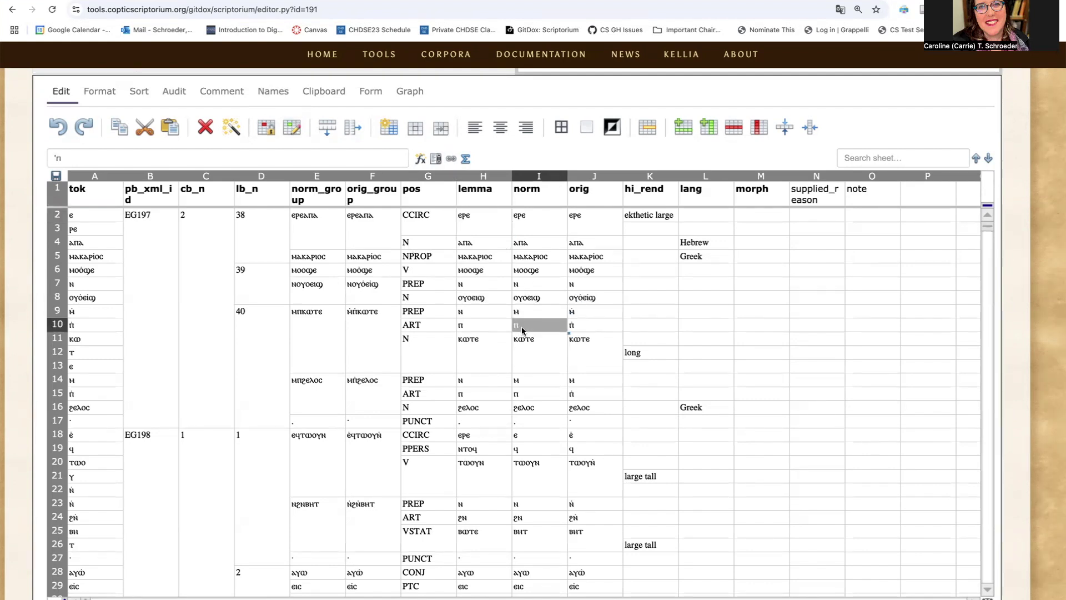
{"action": "left_click", "coordinate": [525, 307]}
{"action": "left_click", "coordinate": [469, 310]}
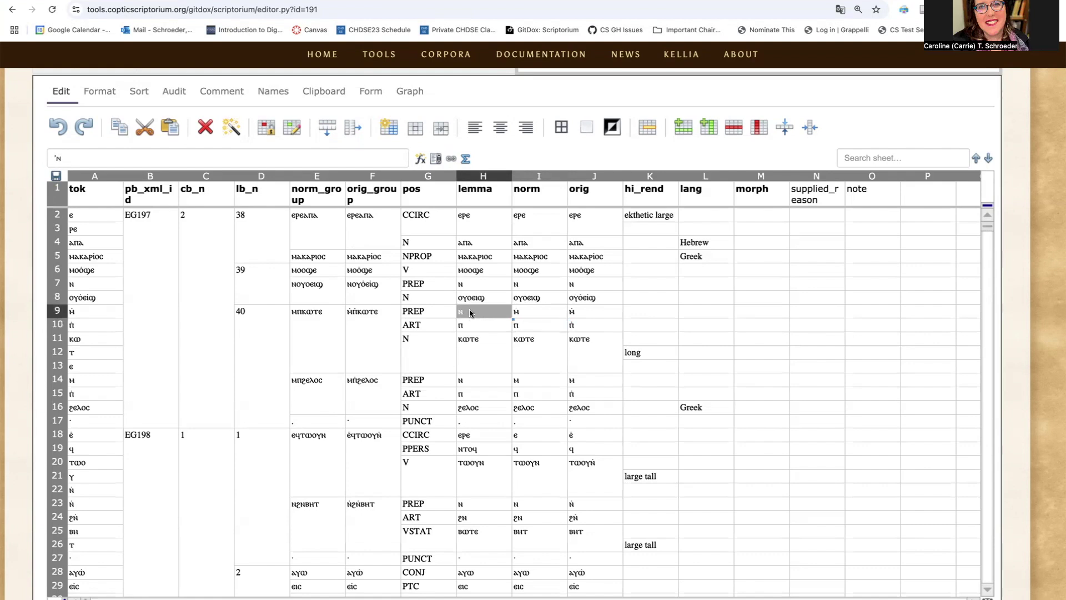
{"action": "left_click", "coordinate": [516, 382]}
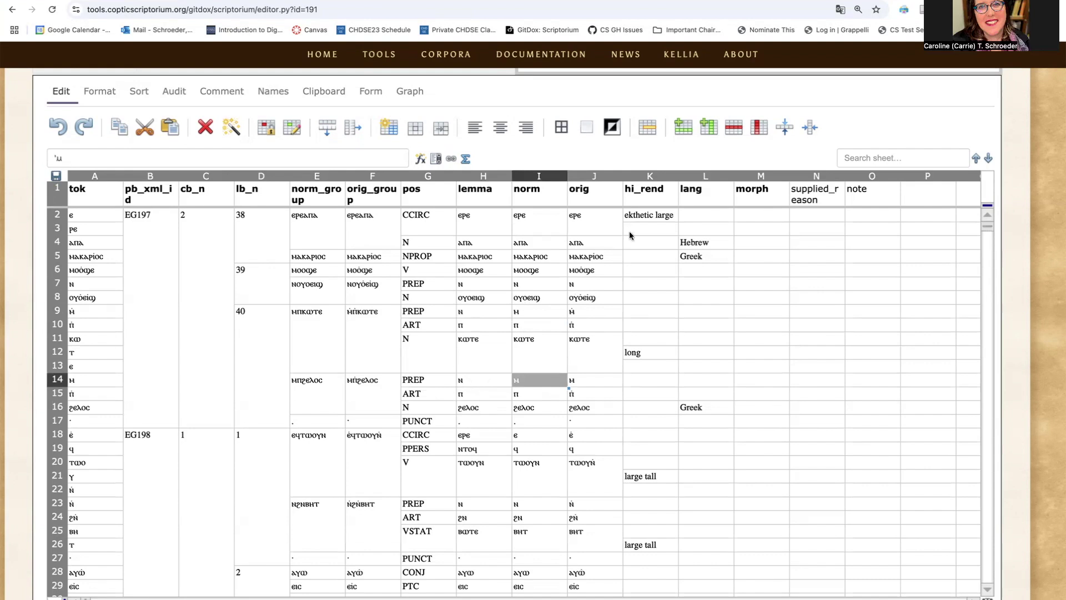
Review the Hebrew and Greek entries of the lang column in rows 4, 5 and 16
{"action": "left_click", "coordinate": [698, 243]}
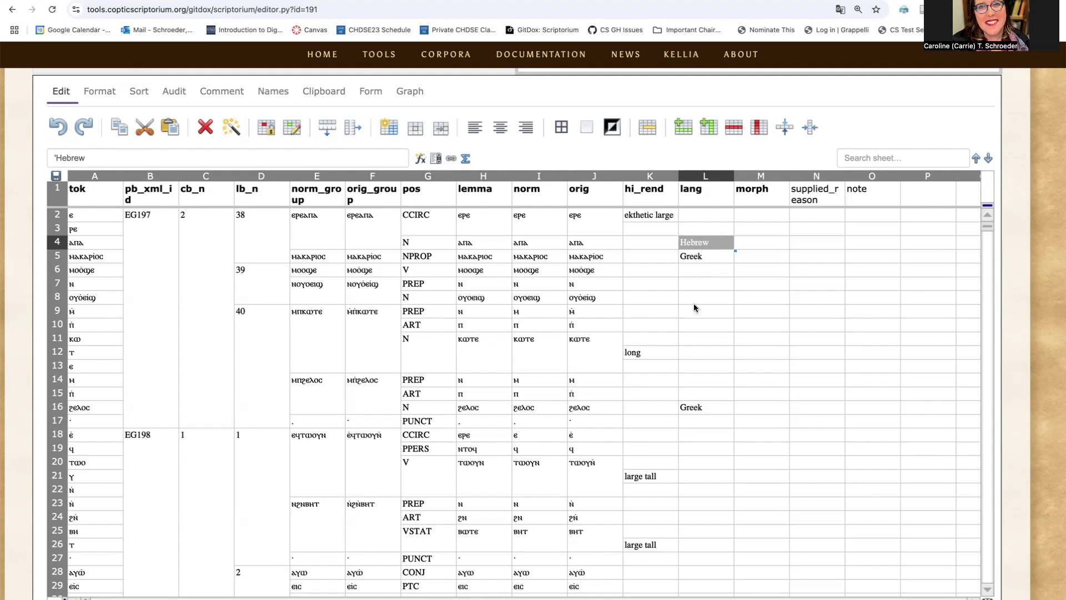
{"action": "left_click", "coordinate": [697, 257]}
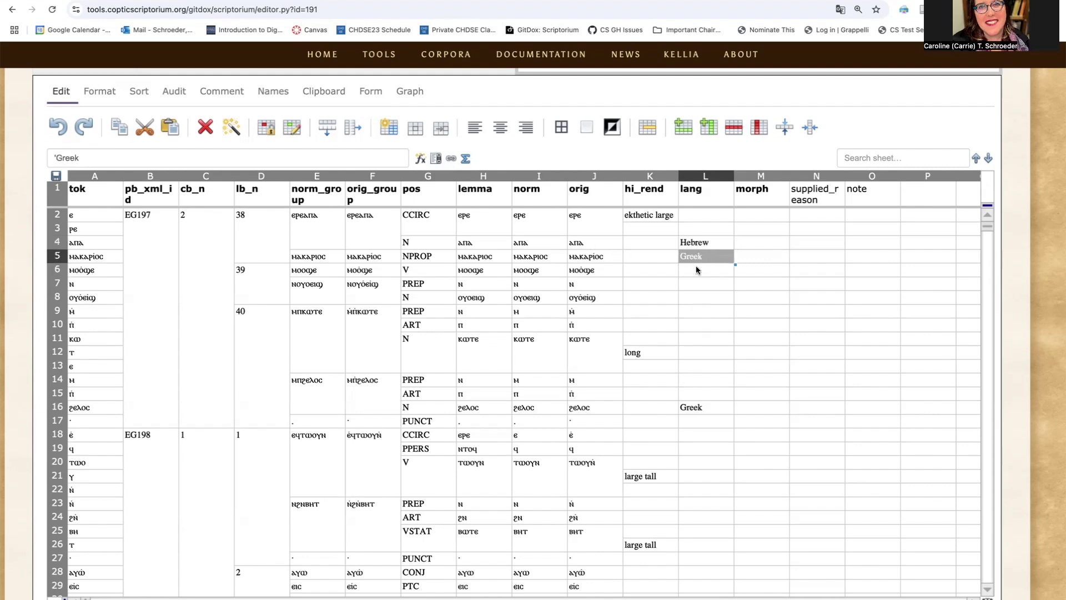
{"action": "left_click", "coordinate": [691, 408]}
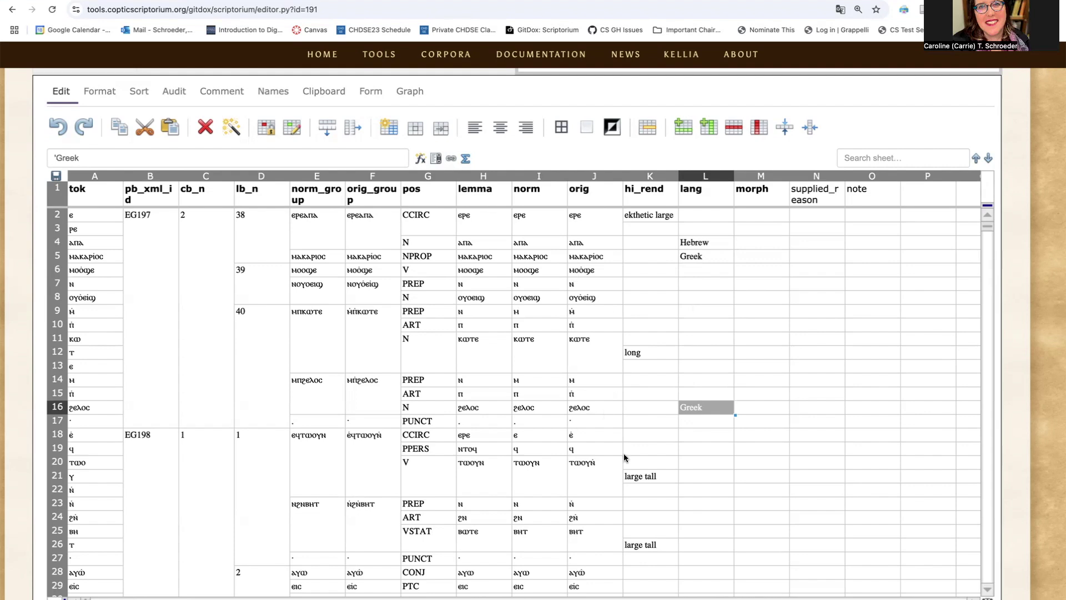
Examine the orig entry in row 59 alongside its morph parts in rows 59 and 60, and look over the surrounding rows
{"action": "scroll", "coordinate": [624, 453], "scroll_direction": "down", "scroll_amount": 3}
{"action": "scroll", "coordinate": [624, 453], "scroll_direction": "down", "scroll_amount": 4}
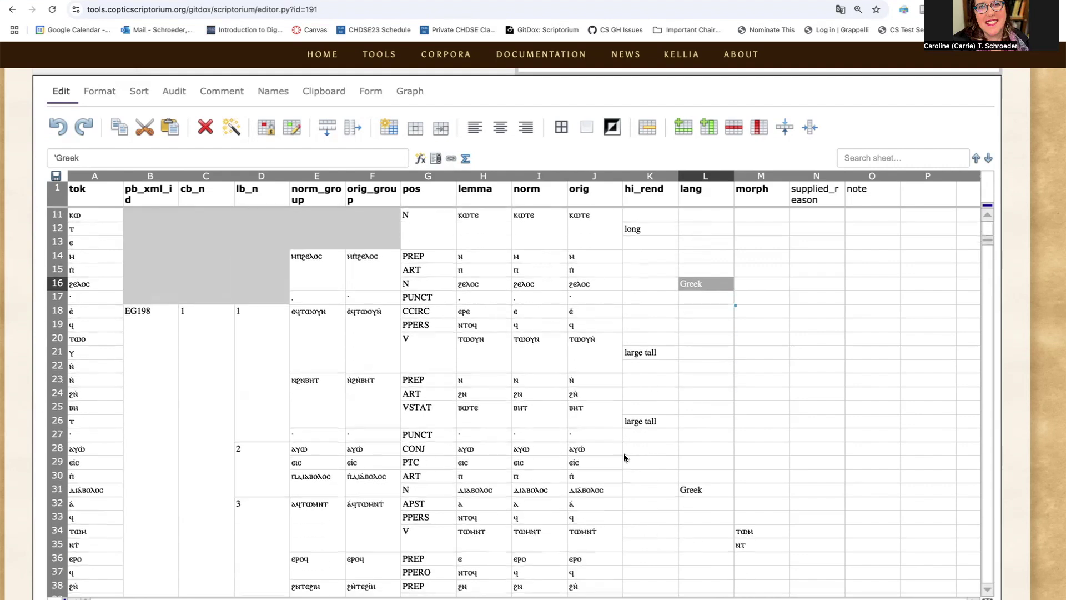
{"action": "scroll", "coordinate": [566, 394], "scroll_direction": "down", "scroll_amount": 9}
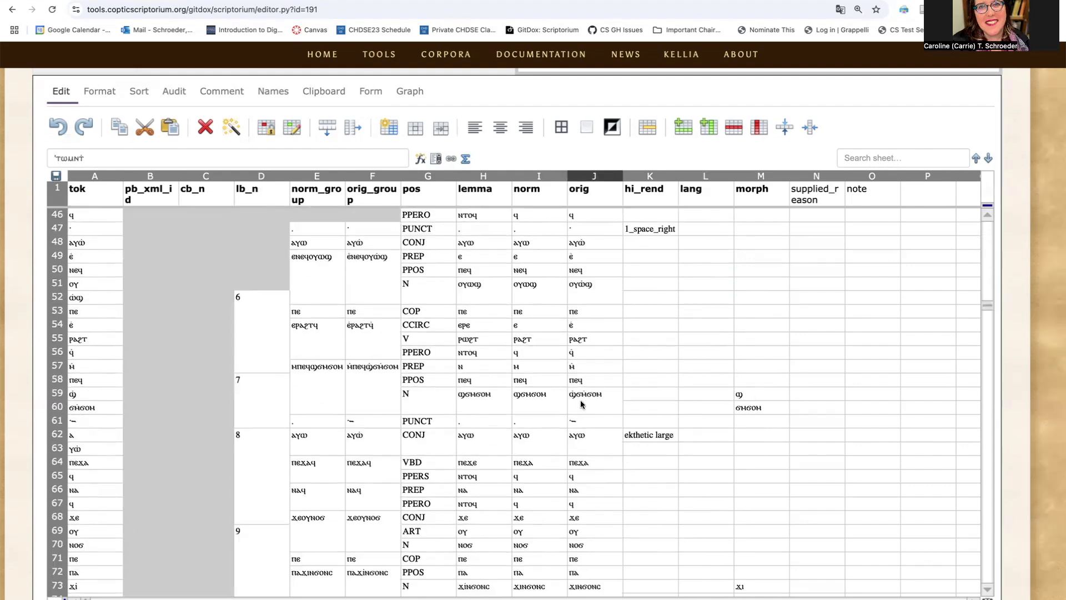
{"action": "left_click", "coordinate": [582, 404]}
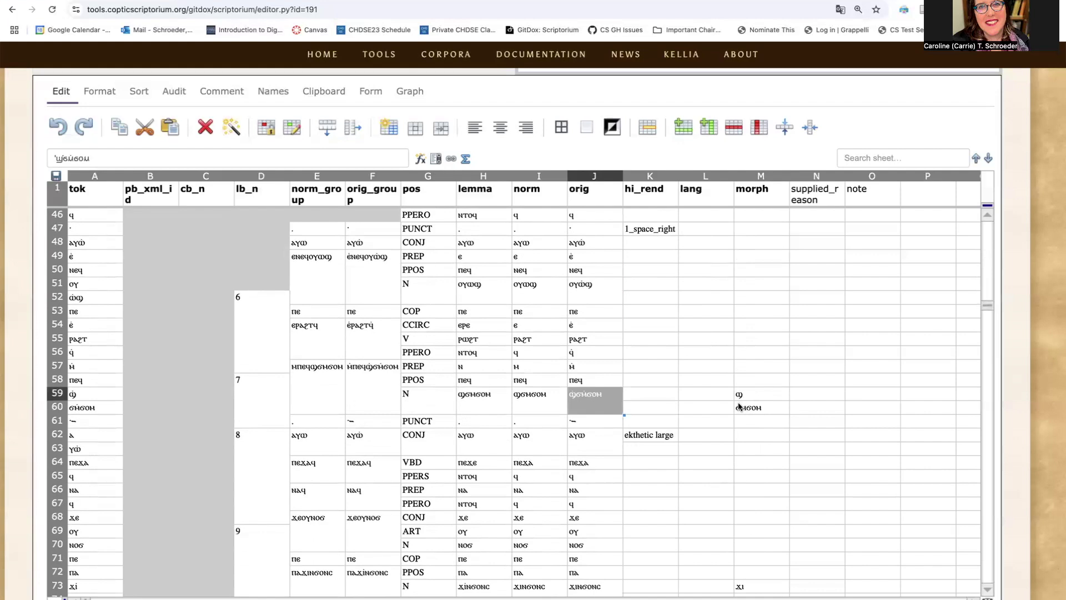
{"action": "scroll", "coordinate": [599, 367], "scroll_direction": "up", "scroll_amount": 4}
{"action": "scroll", "coordinate": [600, 367], "scroll_direction": "up", "scroll_amount": 1}
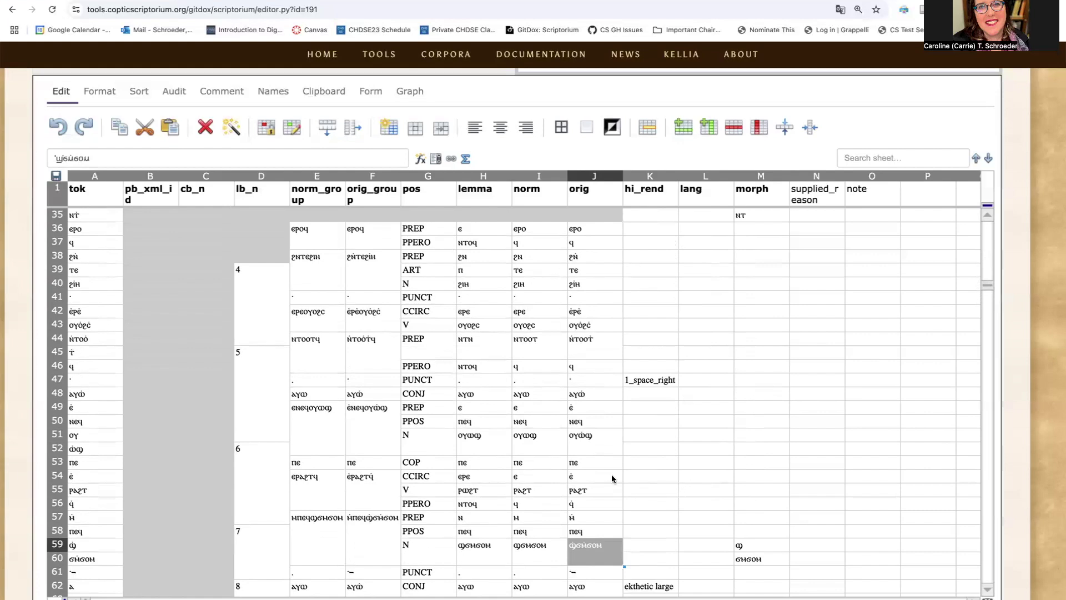
{"action": "scroll", "coordinate": [610, 418], "scroll_direction": "down", "scroll_amount": 2}
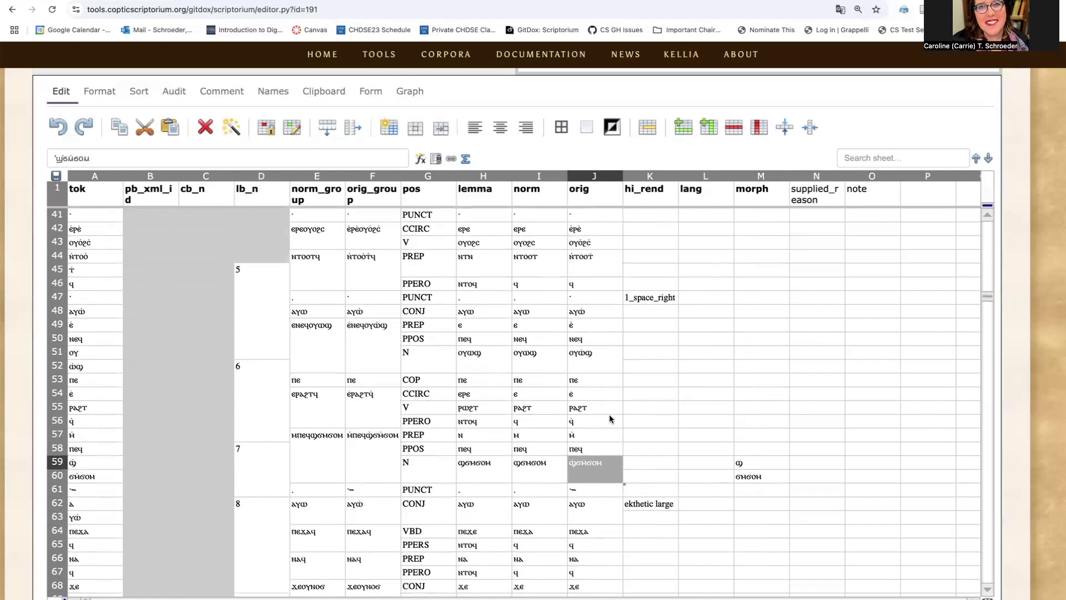
Look through the orig entries and their neighbouring annotation layers from row 59 to row 98
{"action": "scroll", "coordinate": [610, 419], "scroll_direction": "down", "scroll_amount": 6}
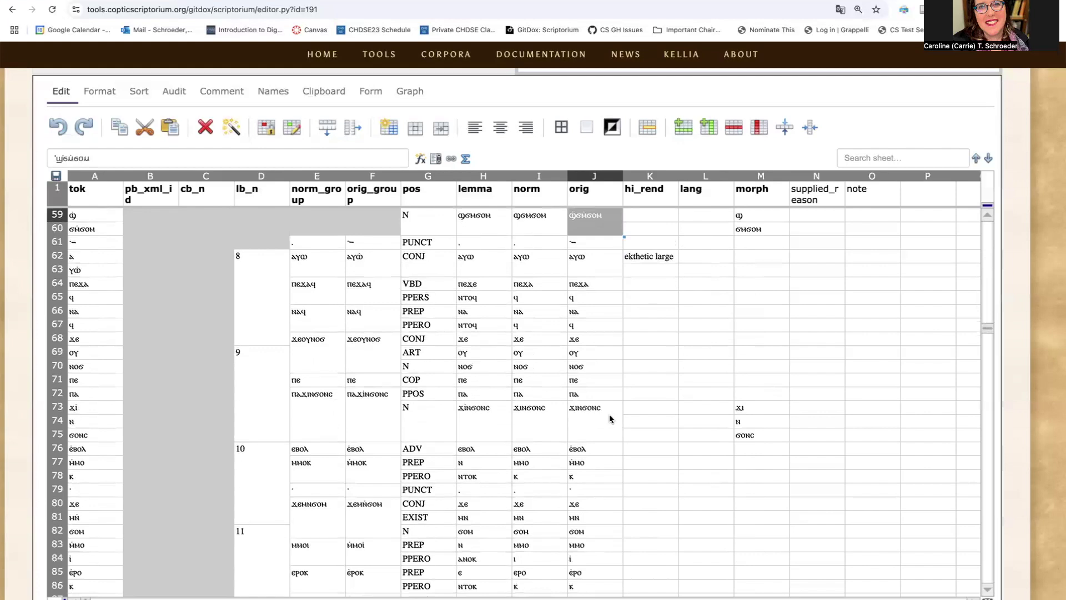
{"action": "left_click", "coordinate": [609, 419]}
{"action": "key", "text": "Down"}
{"action": "key", "text": "Down"}
{"action": "key", "text": "Down"}
{"action": "key", "text": "Down"}
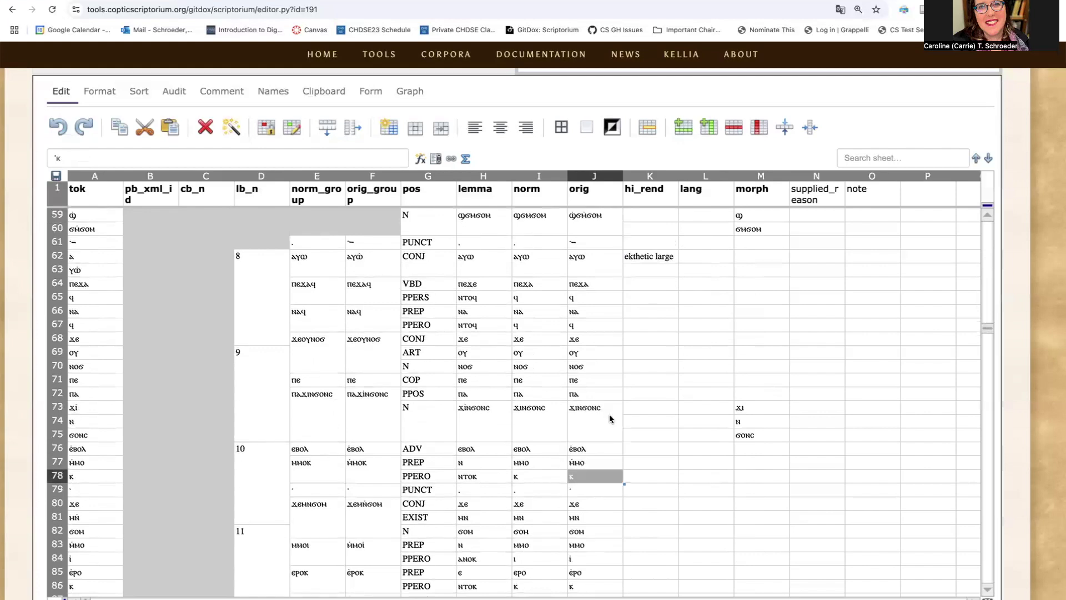
{"action": "key", "text": "Down"}
{"action": "key", "text": "Down"}
{"action": "key", "text": "Down"}
{"action": "key", "text": "Down"}
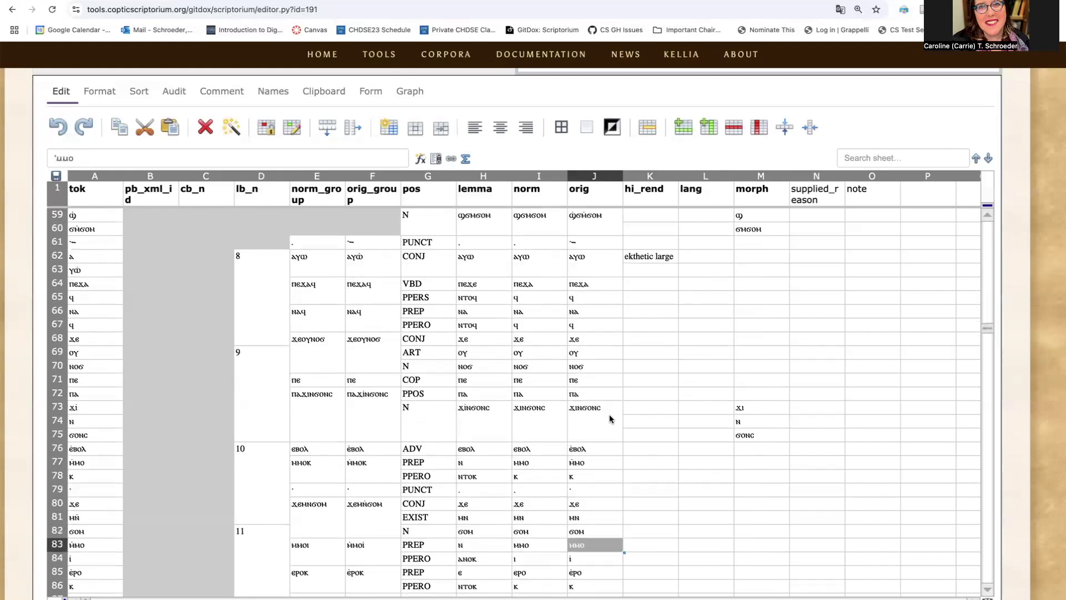
{"action": "scroll", "coordinate": [609, 419], "scroll_direction": "down", "scroll_amount": 5}
{"action": "key", "text": "Down"}
{"action": "key", "text": "Down"}
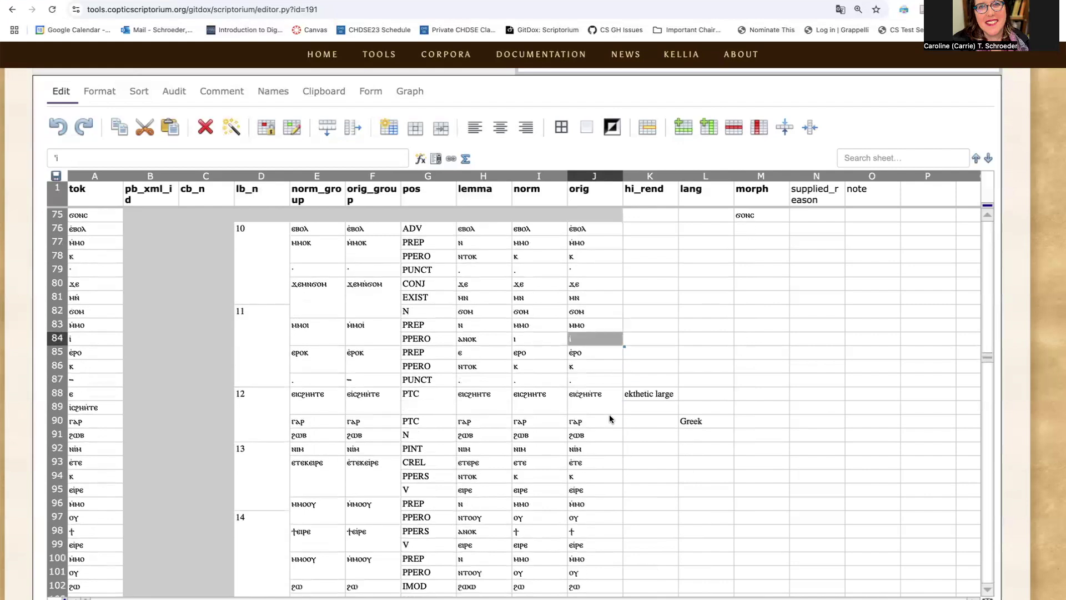
{"action": "key", "text": "Down"}
{"action": "key", "text": "Down"}
{"action": "key", "text": "Down"}
{"action": "key", "text": "Down"}
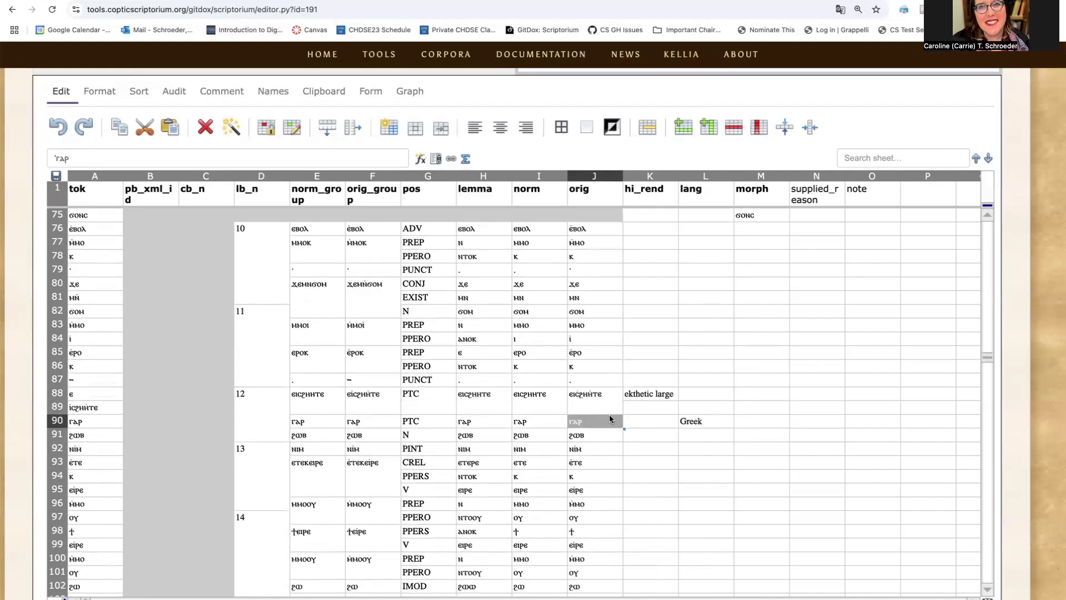
{"action": "key", "text": "Down"}
{"action": "key", "text": "Down"}
{"action": "key", "text": "Down"}
{"action": "key", "text": "Down"}
{"action": "key", "text": "Down"}
{"action": "key", "text": "Down"}
{"action": "key", "text": "Down"}
{"action": "key", "text": "Down"}
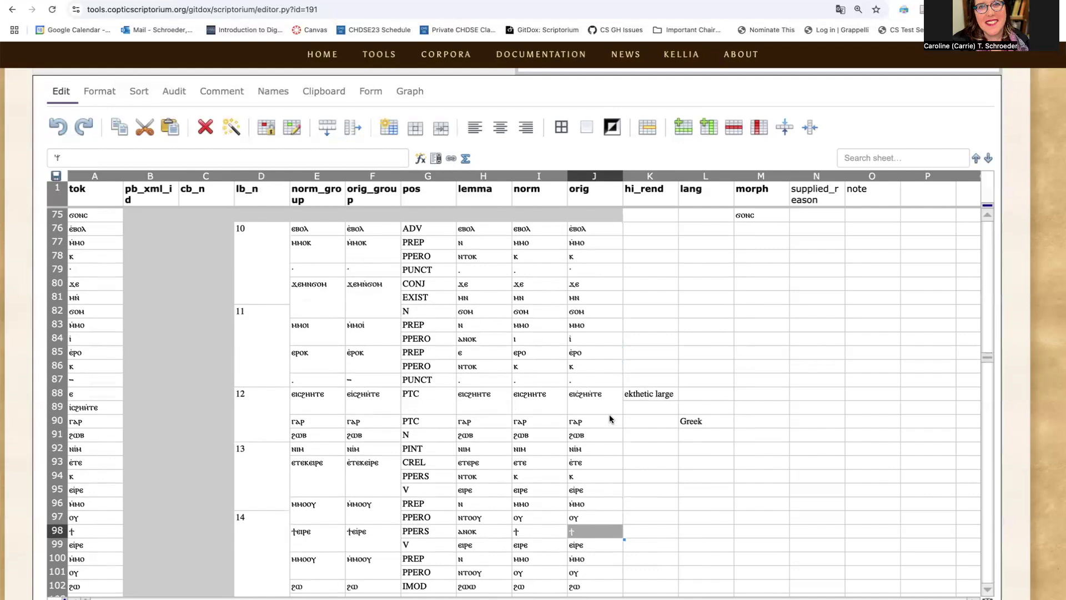
Go back to the verb in row 34 and examine its morph parts in rows 34 and 35 and the rows below
{"action": "scroll", "coordinate": [610, 418], "scroll_direction": "up", "scroll_amount": 10}
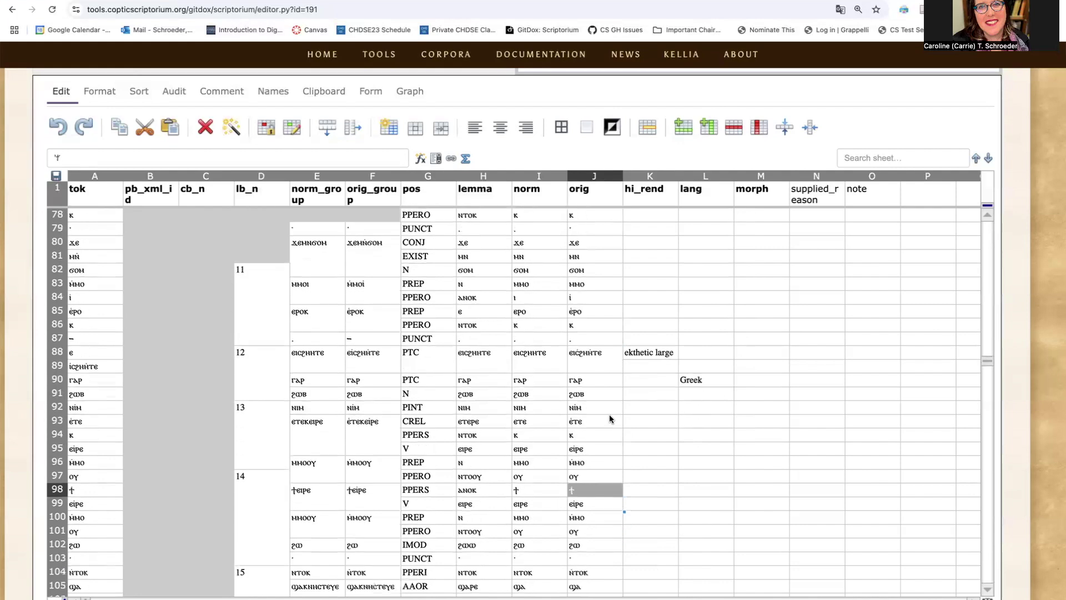
{"action": "scroll", "coordinate": [609, 418], "scroll_direction": "up", "scroll_amount": 1}
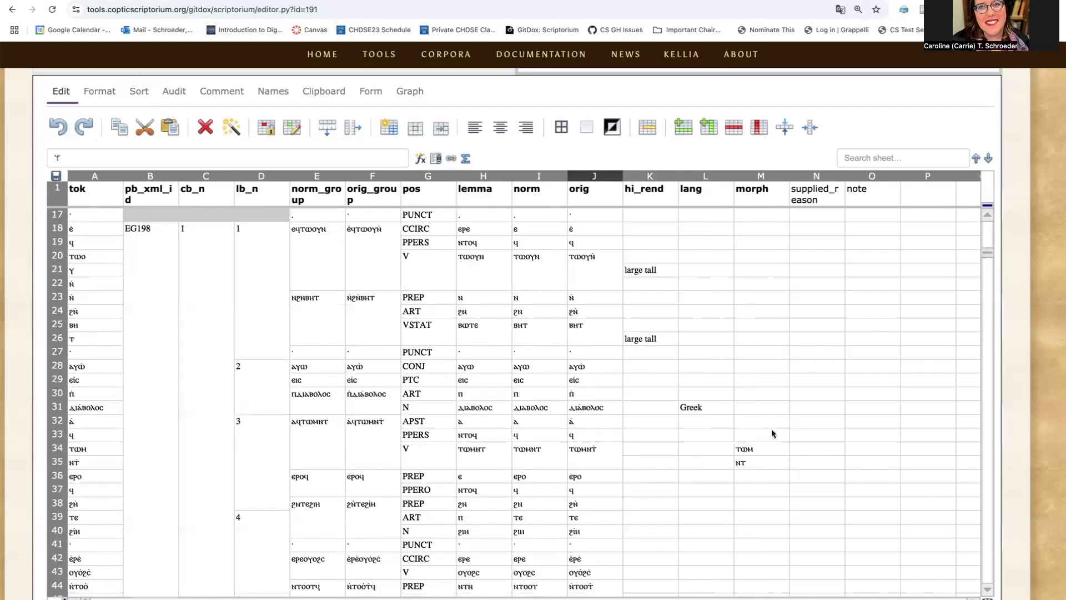
{"action": "left_click", "coordinate": [756, 450]}
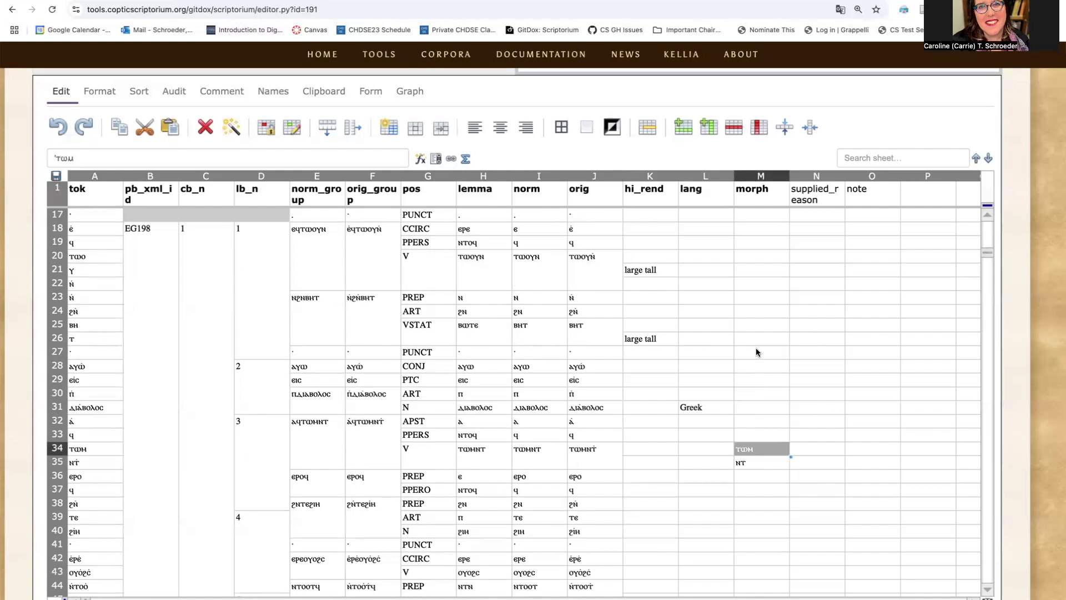
{"action": "scroll", "coordinate": [719, 444], "scroll_direction": "down", "scroll_amount": 2}
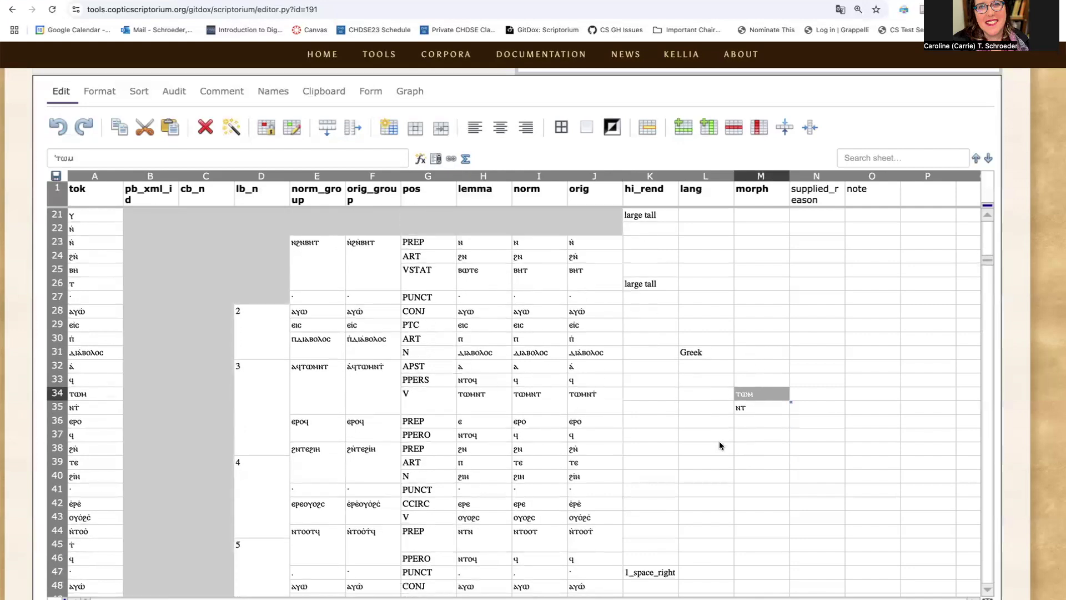
{"action": "scroll", "coordinate": [608, 478], "scroll_direction": "down", "scroll_amount": 3}
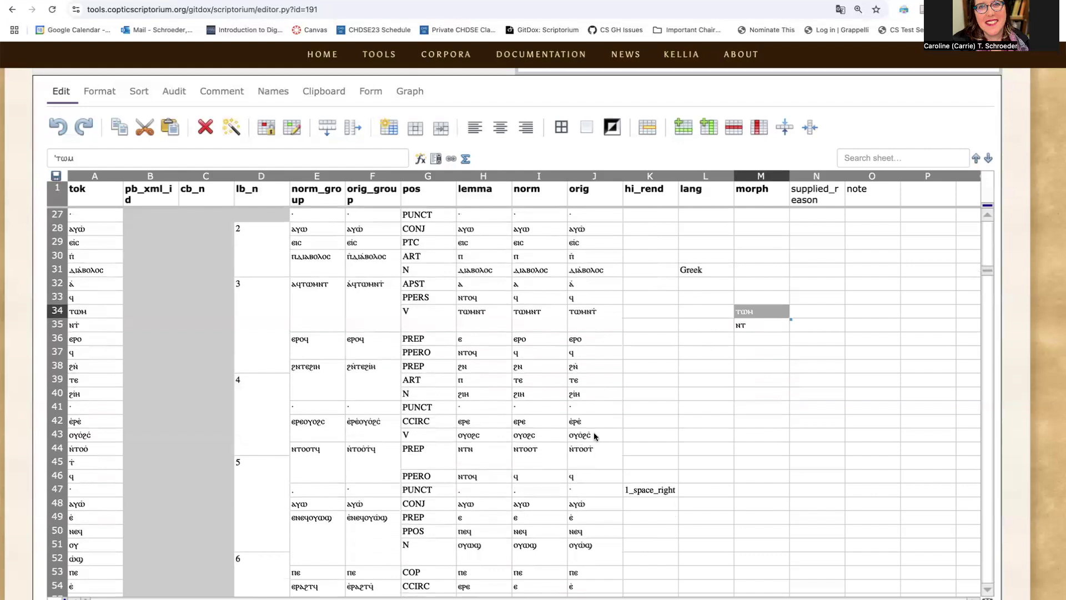
Insert an empty row directly below the orig entry ⲟⲩⲟϩⲥ in row 43, and check the span of line 4 in lb_n
{"action": "left_click", "coordinate": [594, 436]}
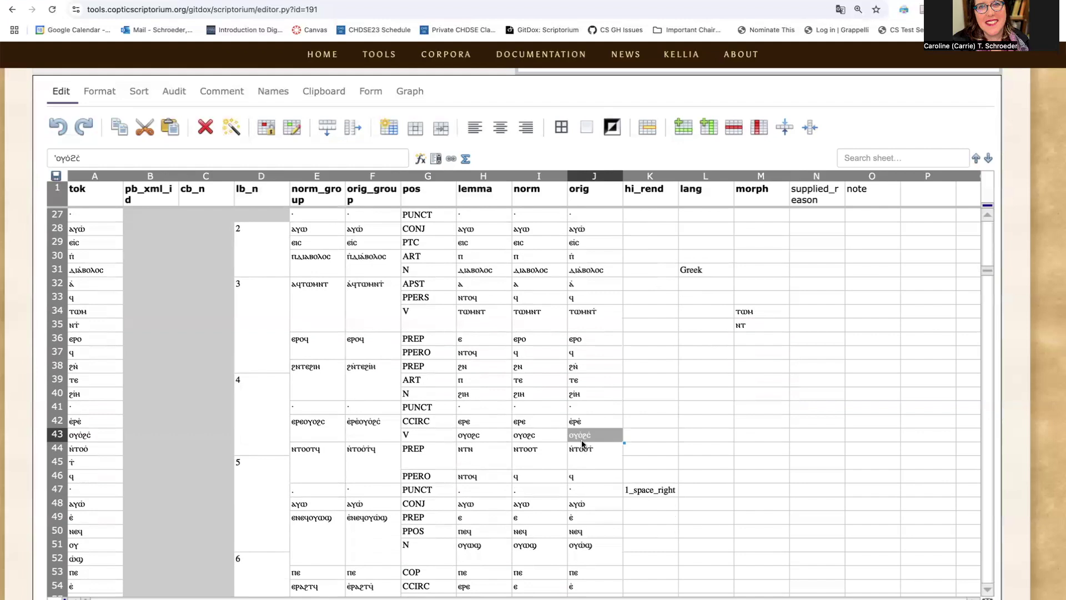
{"action": "left_click", "coordinate": [88, 449]}
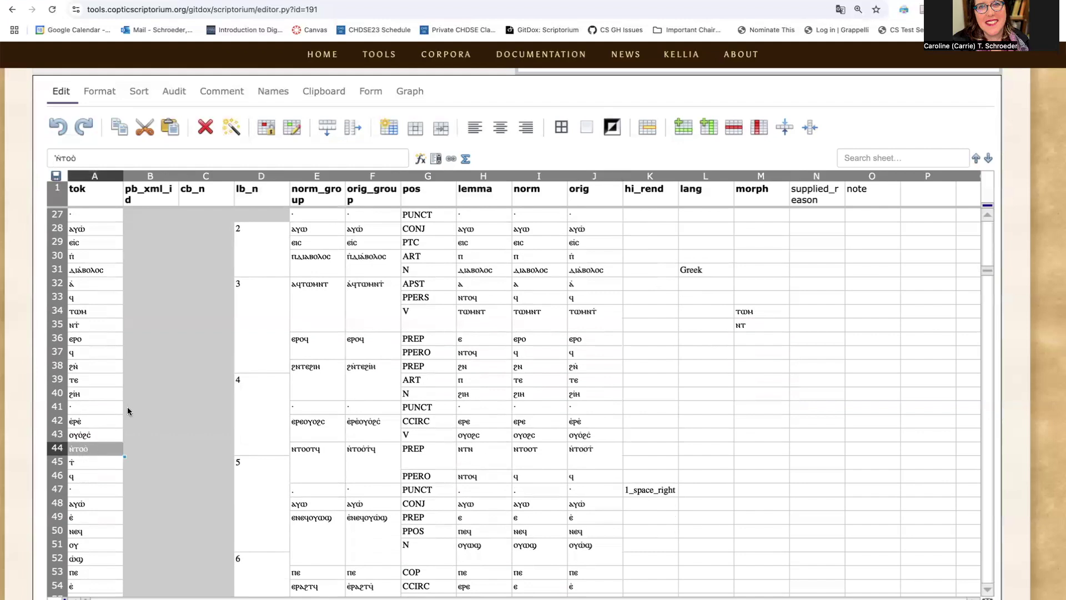
{"action": "left_click", "coordinate": [682, 129]}
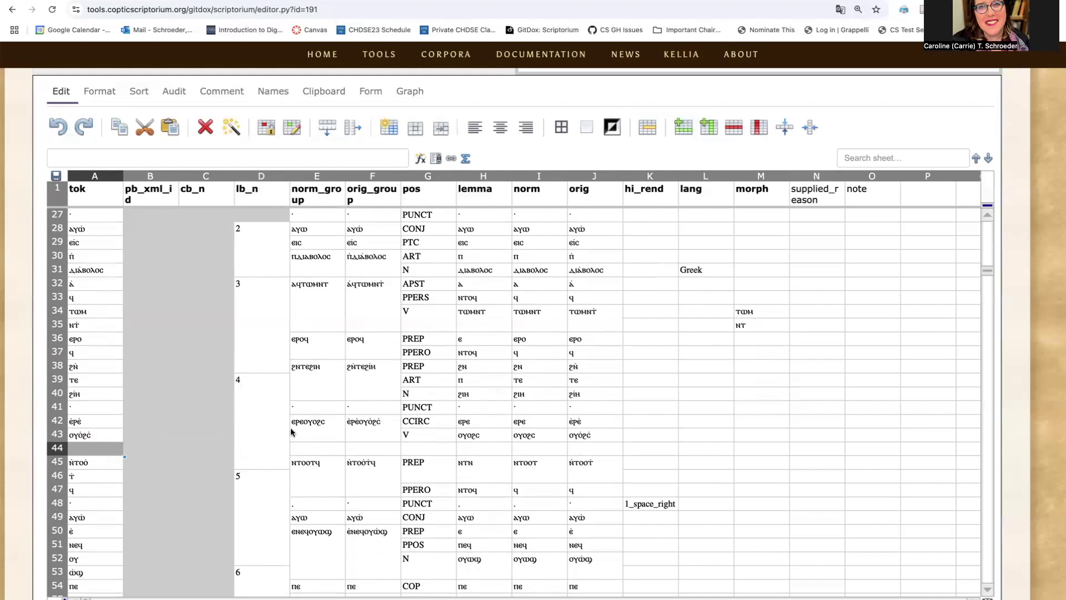
{"action": "left_click", "coordinate": [265, 421]}
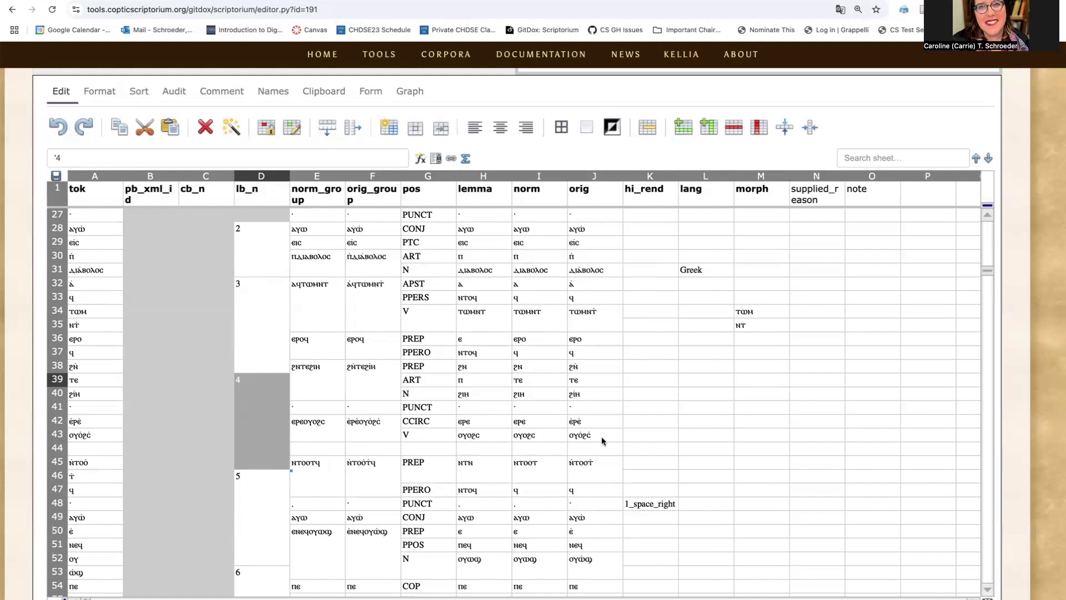
Copy the norm entry ⲟⲩⲟϩⲥ of row 43 into the morph column of the same row
{"action": "left_click", "coordinate": [544, 435]}
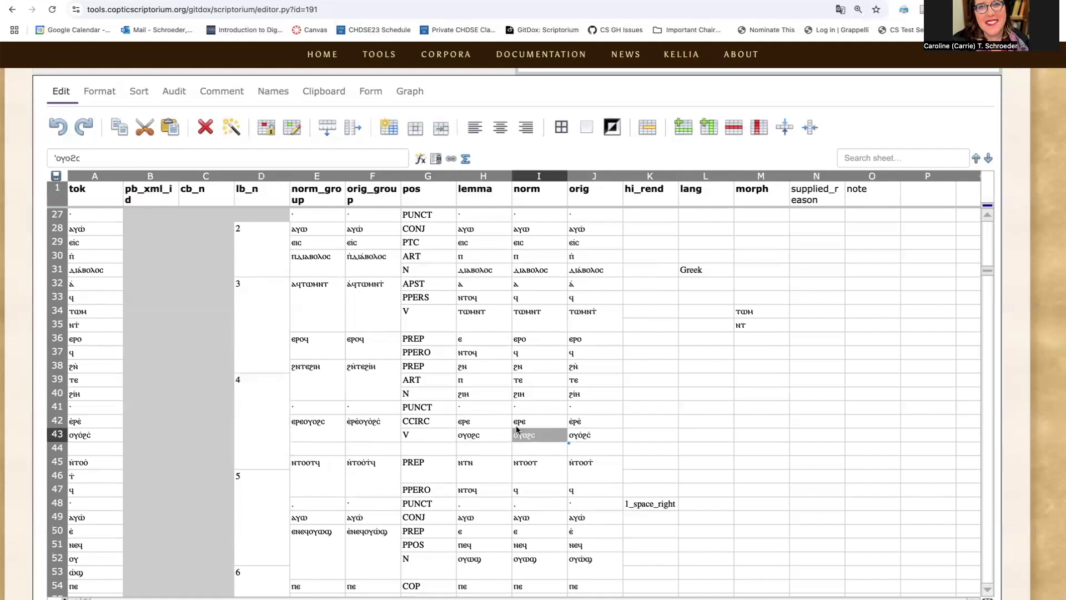
{"action": "double_click", "coordinate": [64, 158]}
{"action": "key", "text": "ctrl+c"}
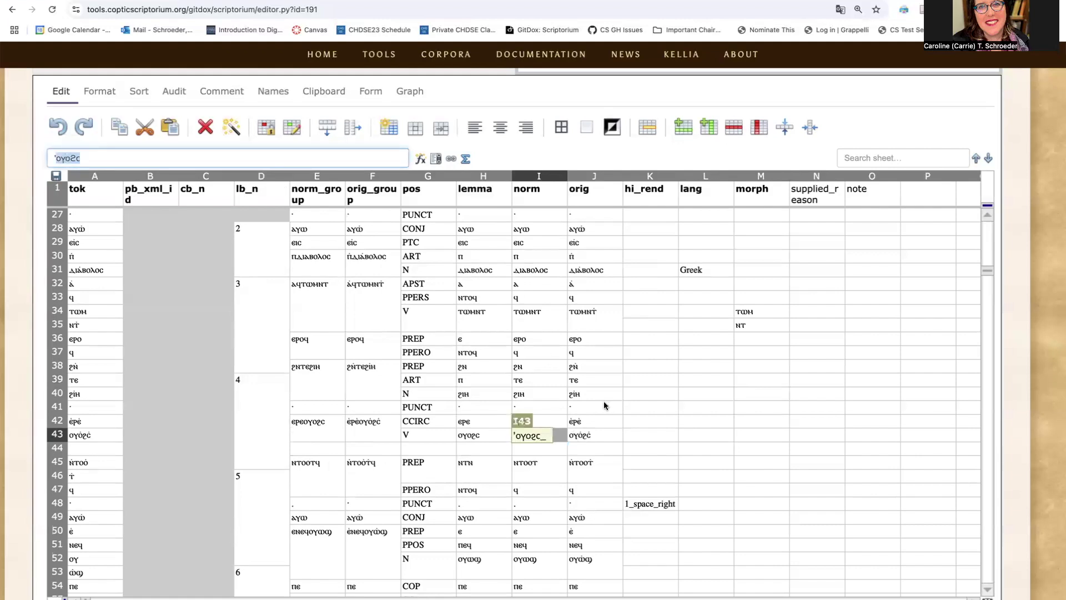
{"action": "left_click", "coordinate": [745, 436]}
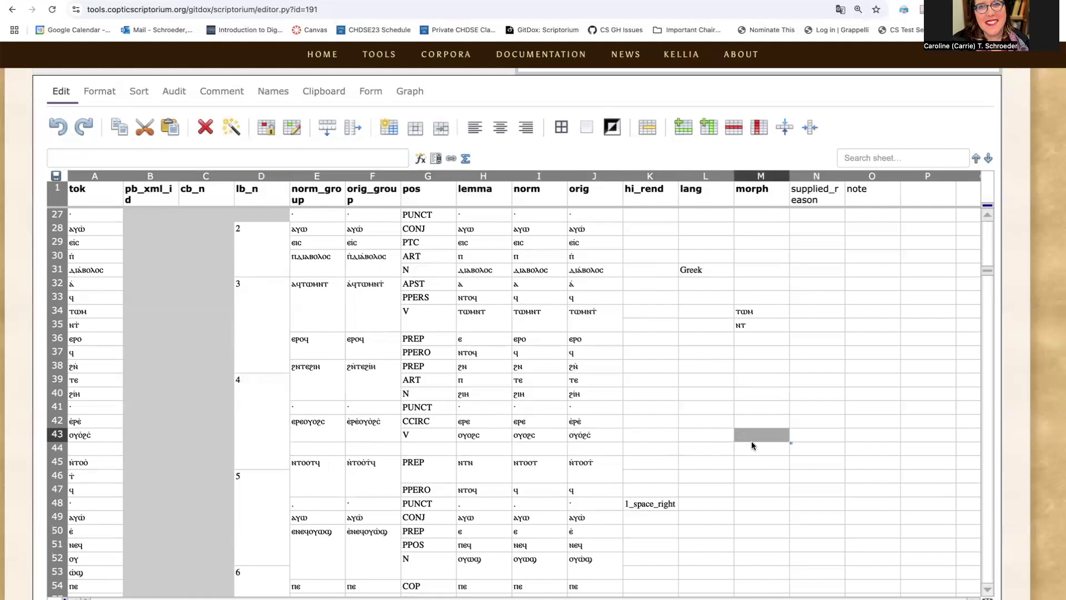
{"action": "key", "text": "ctrl+v"}
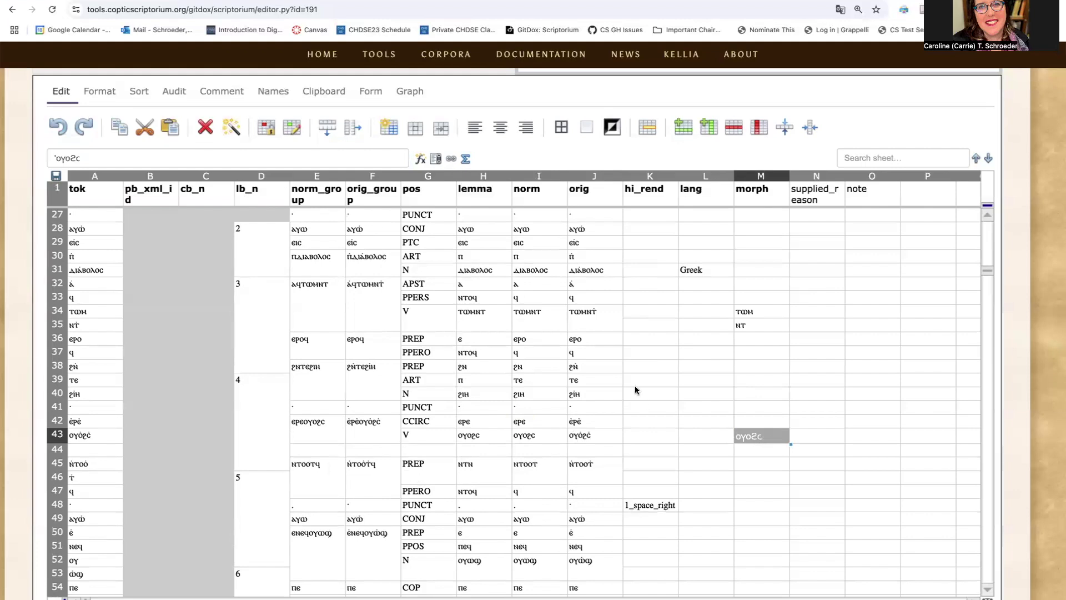
Split the morph entry into ⲟⲩ in row 43 and ⲟϩⲥ in row 44
{"action": "left_click_drag", "start_coordinate": [66, 158], "coordinate": [83, 157]}
{"action": "key", "text": "ctrl+c"}
{"action": "key", "text": "BackSpace"}
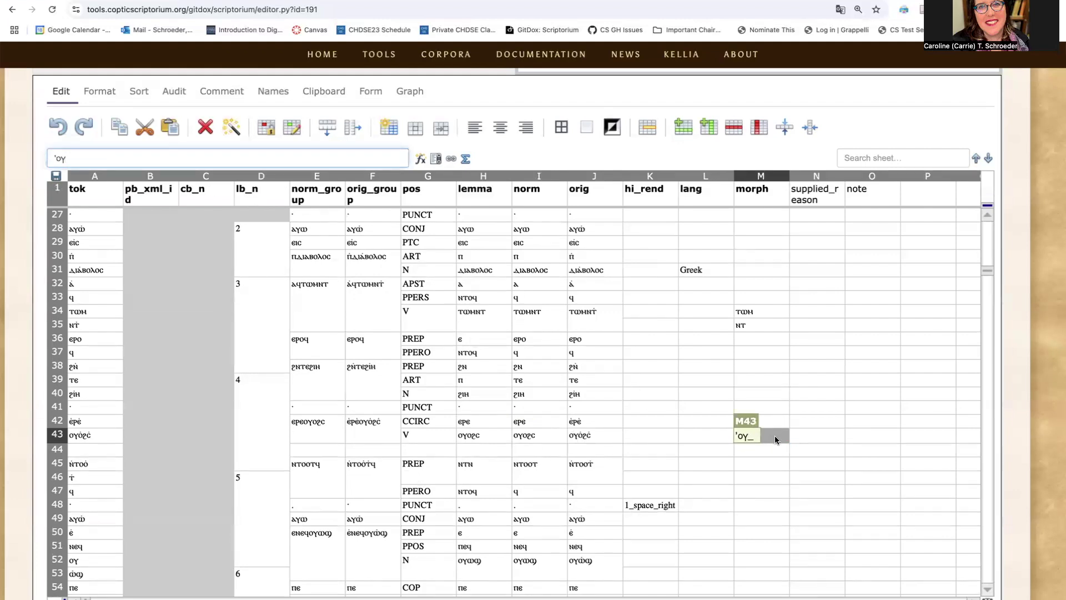
{"action": "left_click", "coordinate": [758, 448]}
{"action": "key", "text": "ctrl+v"}
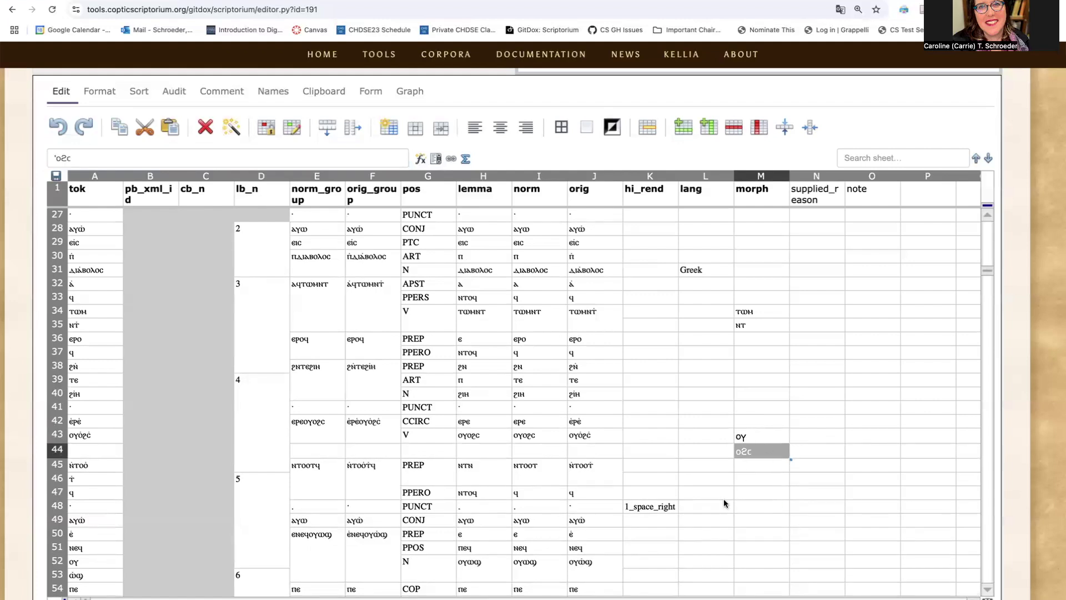
Merge rows 43 and 44 in the orig and pos columns so both entries span the two morph parts
{"action": "left_click", "coordinate": [591, 435]}
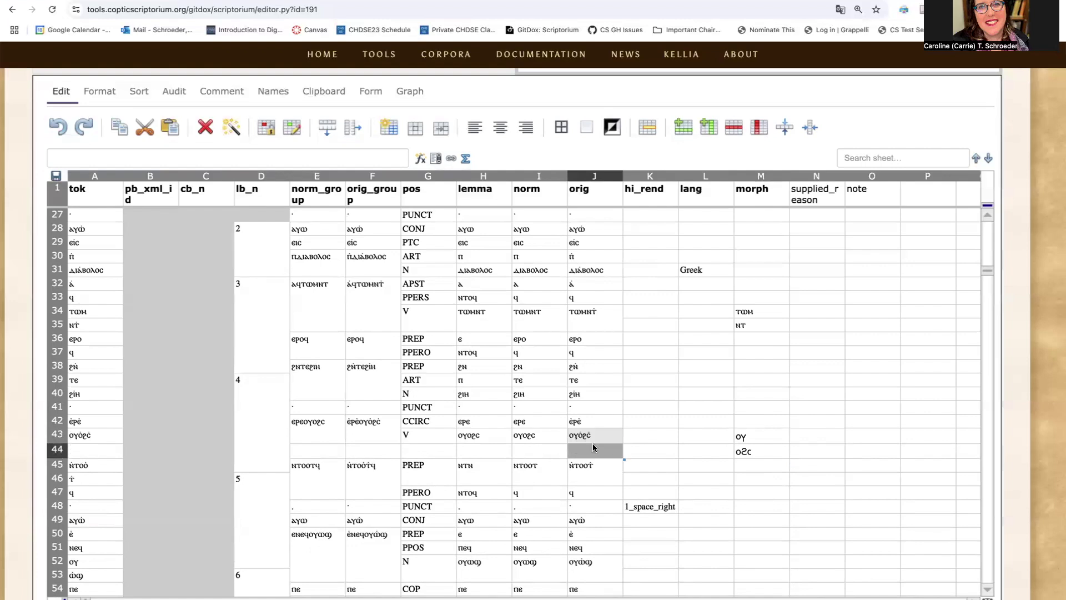
{"action": "left_click", "coordinate": [648, 131]}
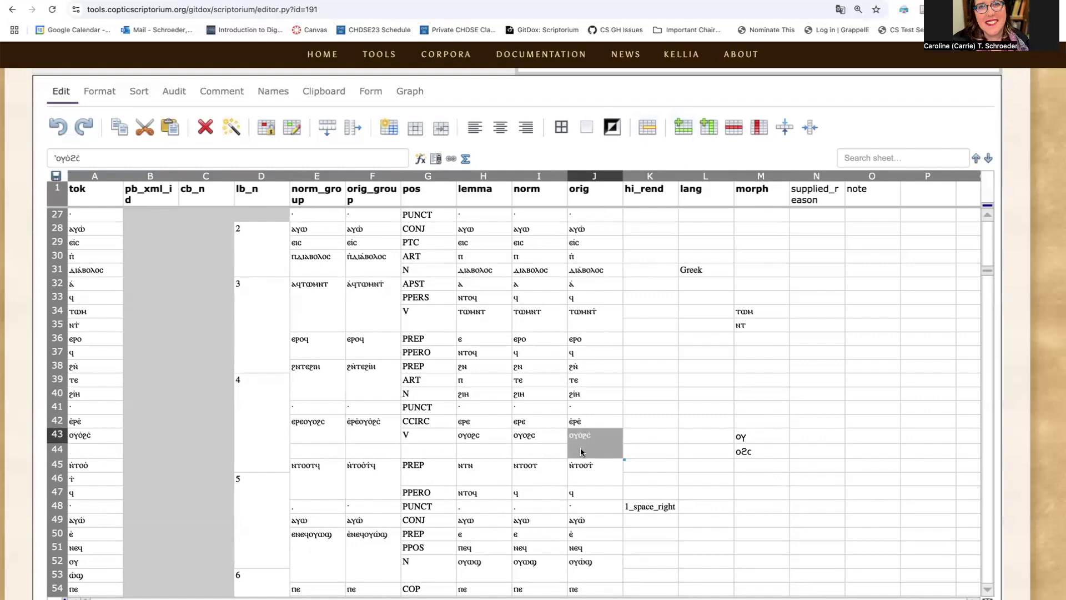
{"action": "left_click", "coordinate": [417, 435]}
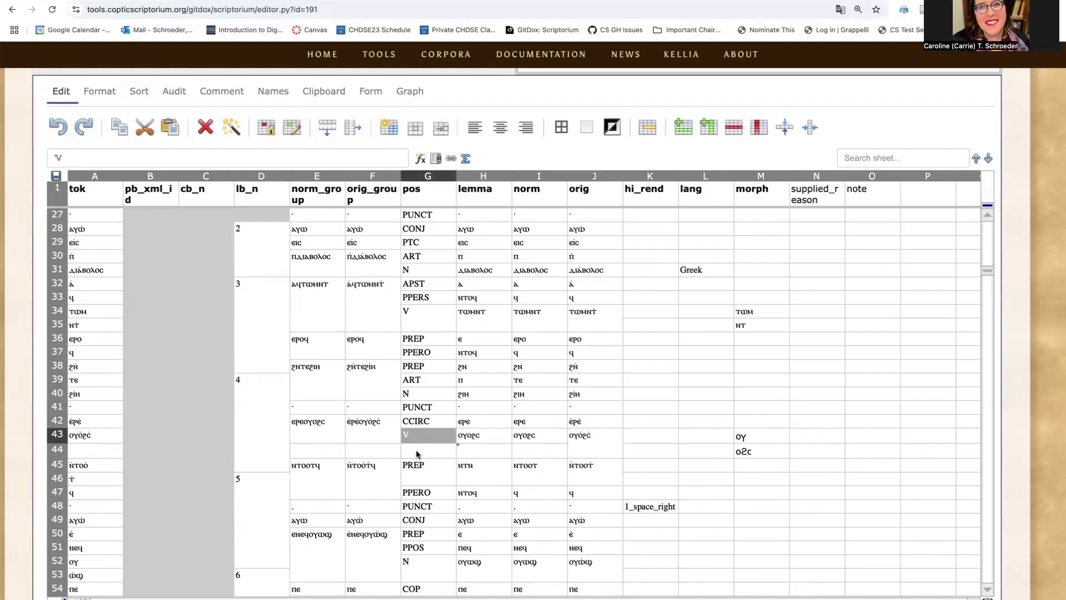
{"action": "left_click", "coordinate": [416, 451]}
{"action": "left_click", "coordinate": [641, 129]}
{"action": "left_click", "coordinate": [746, 437]}
{"action": "left_click", "coordinate": [747, 454]}
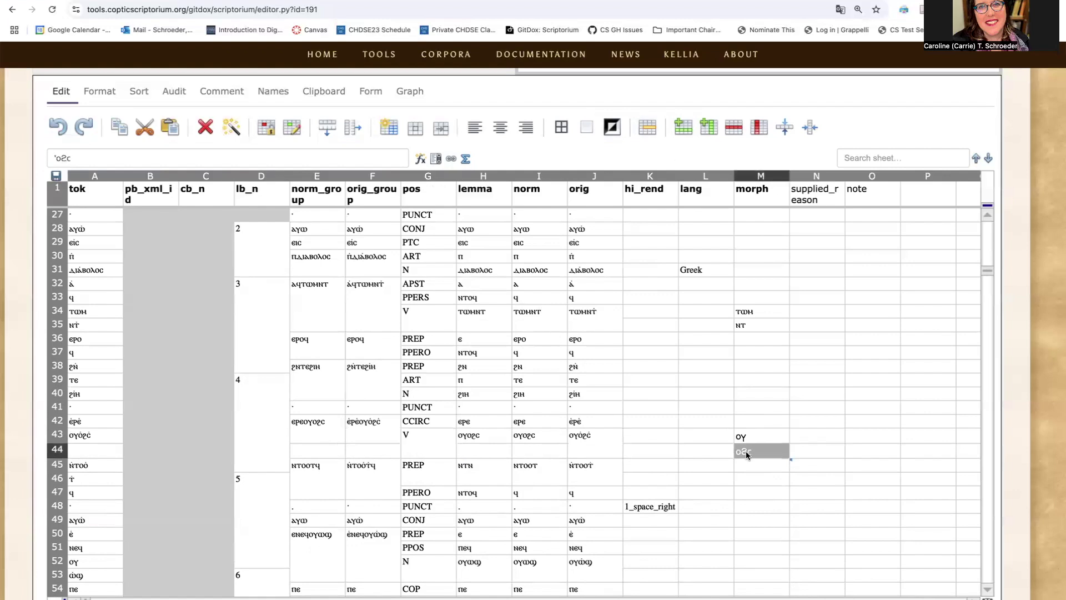
Merge rows 43 and 44 in the norm and lemma columns to span both morph parts
{"action": "left_click", "coordinate": [580, 441]}
{"action": "left_click_drag", "start_coordinate": [532, 442], "coordinate": [530, 452]}
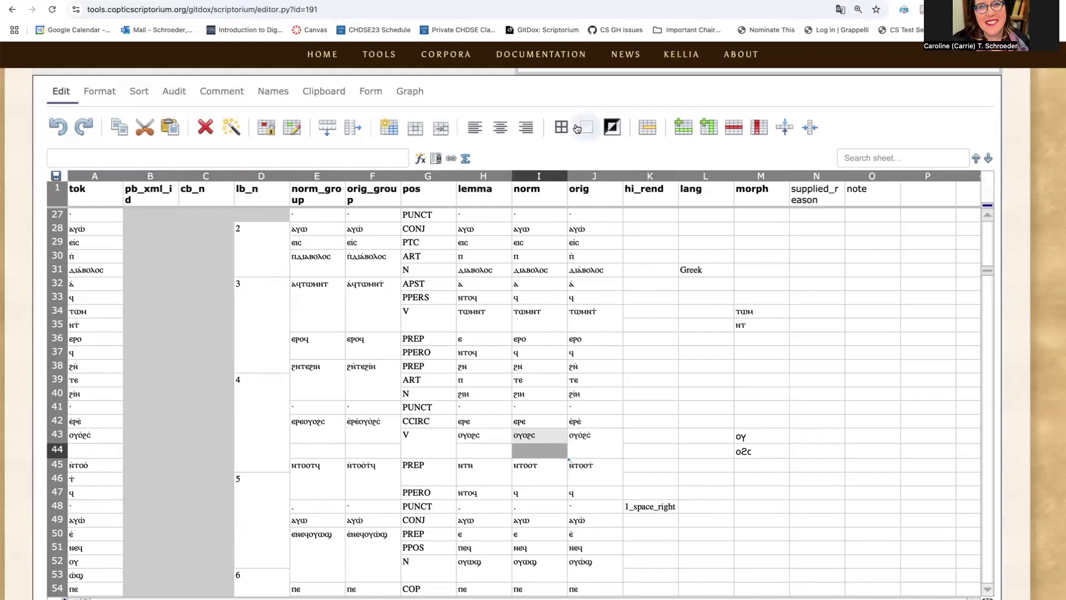
{"action": "left_click", "coordinate": [647, 130]}
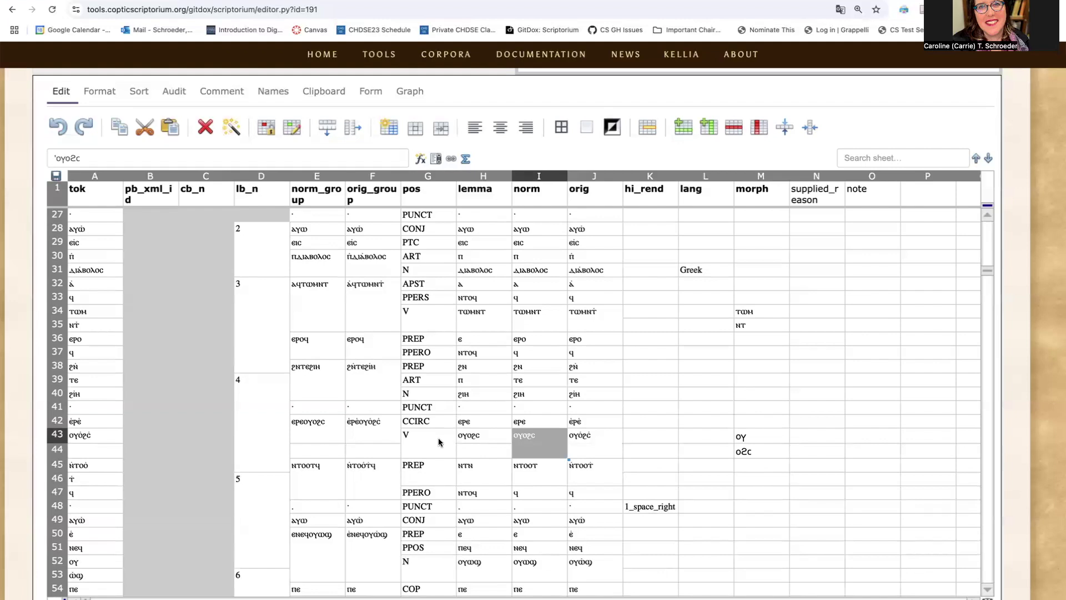
{"action": "left_click_drag", "start_coordinate": [503, 439], "coordinate": [498, 456]}
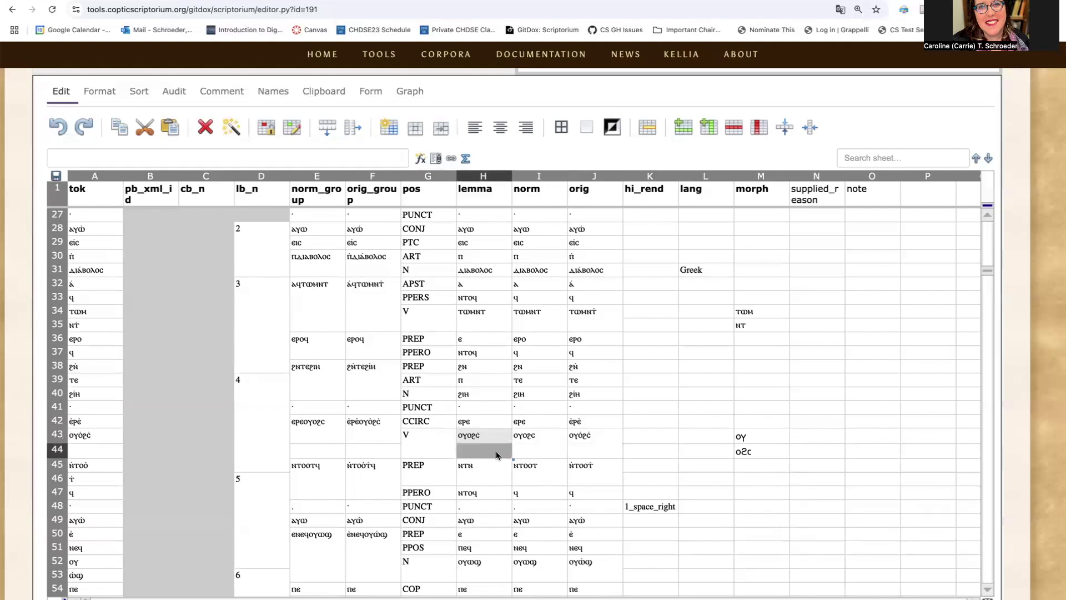
{"action": "left_click", "coordinate": [647, 132]}
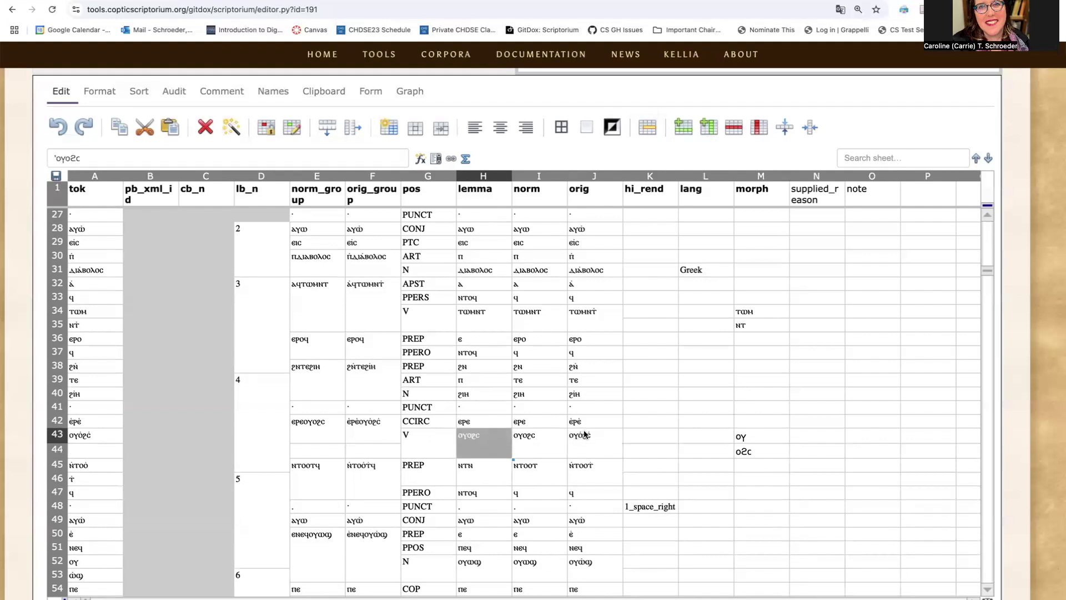
{"action": "left_click", "coordinate": [753, 437]}
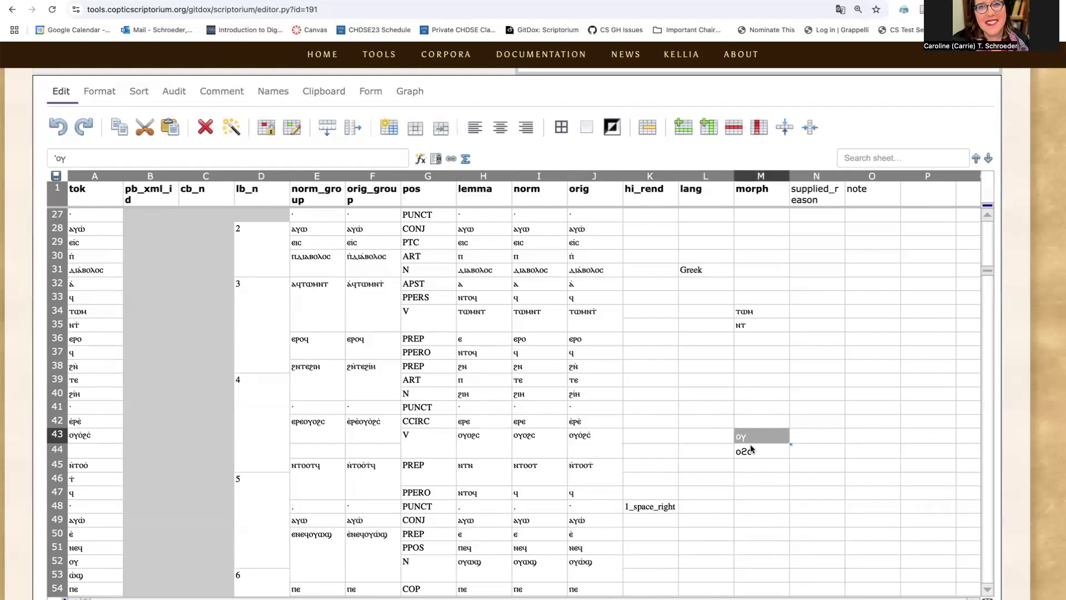
Extend the merged orig_group and norm_group cells that start in row 42 down through row 44
{"action": "left_click", "coordinate": [383, 421]}
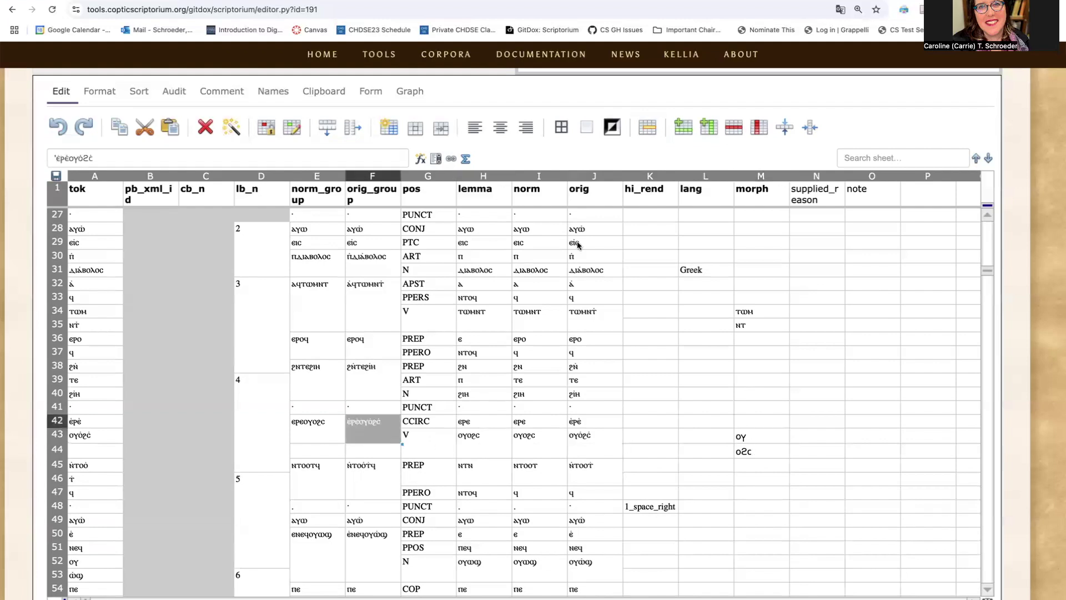
{"action": "left_click", "coordinate": [651, 128]}
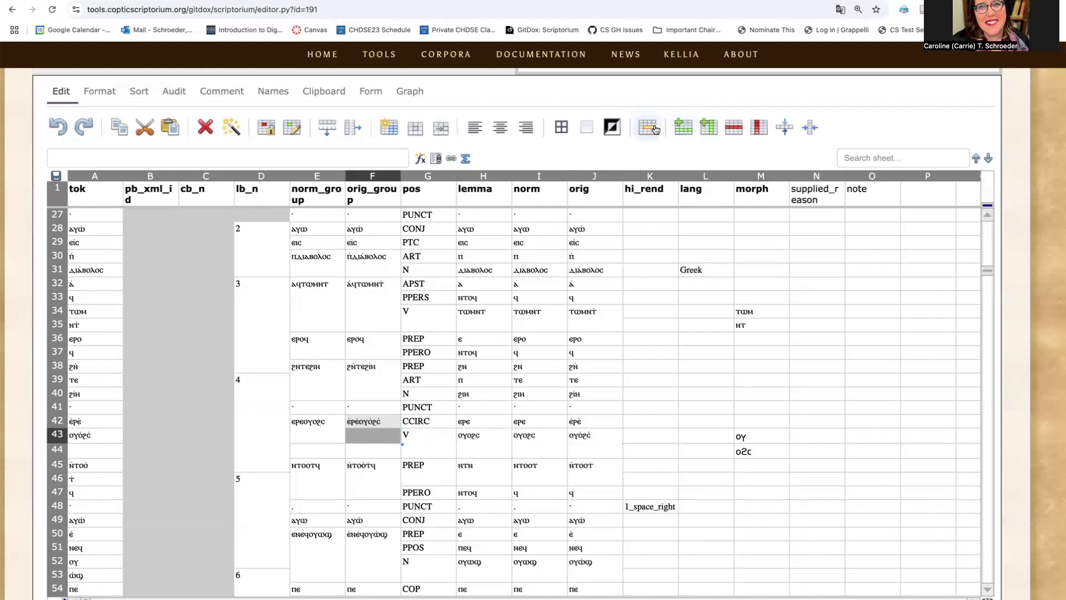
{"action": "key", "text": "Down"}
{"action": "key", "text": "Up"}
{"action": "key", "text": "Up"}
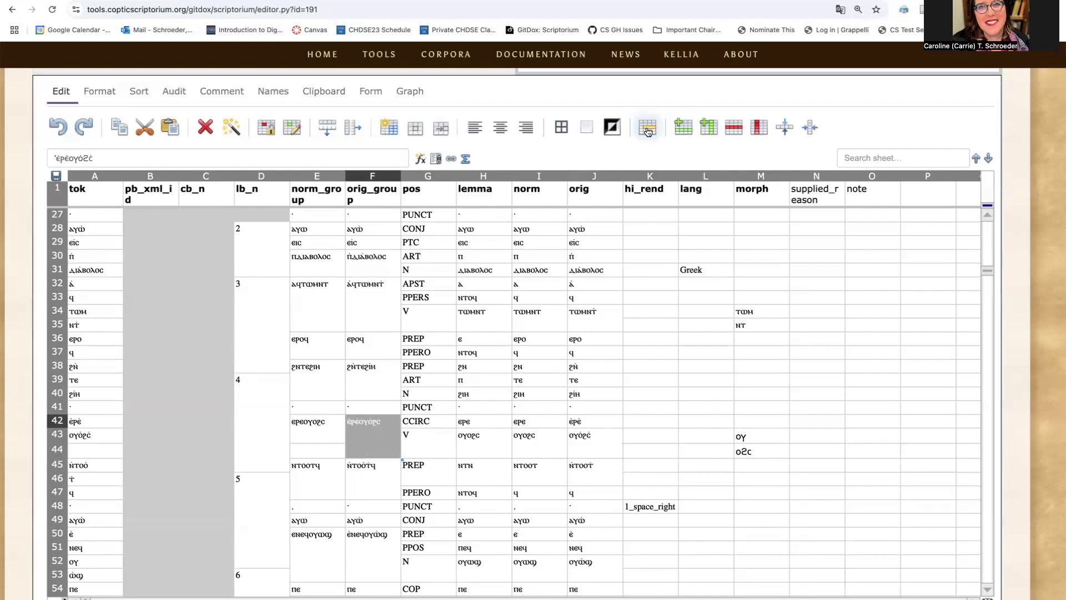
{"action": "key", "text": "Left"}
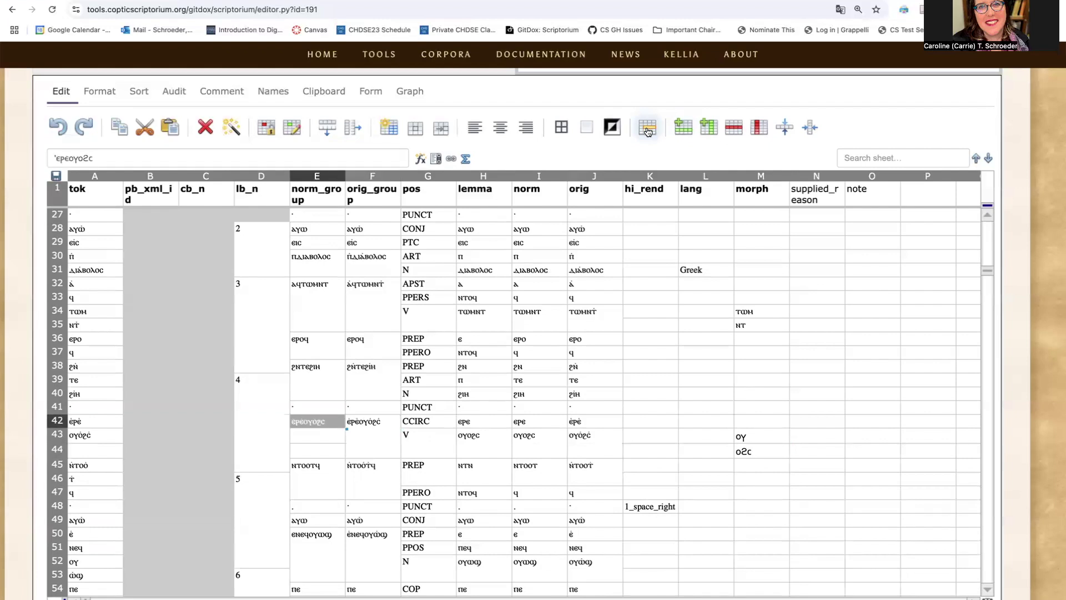
{"action": "key", "text": "shift+Down"}
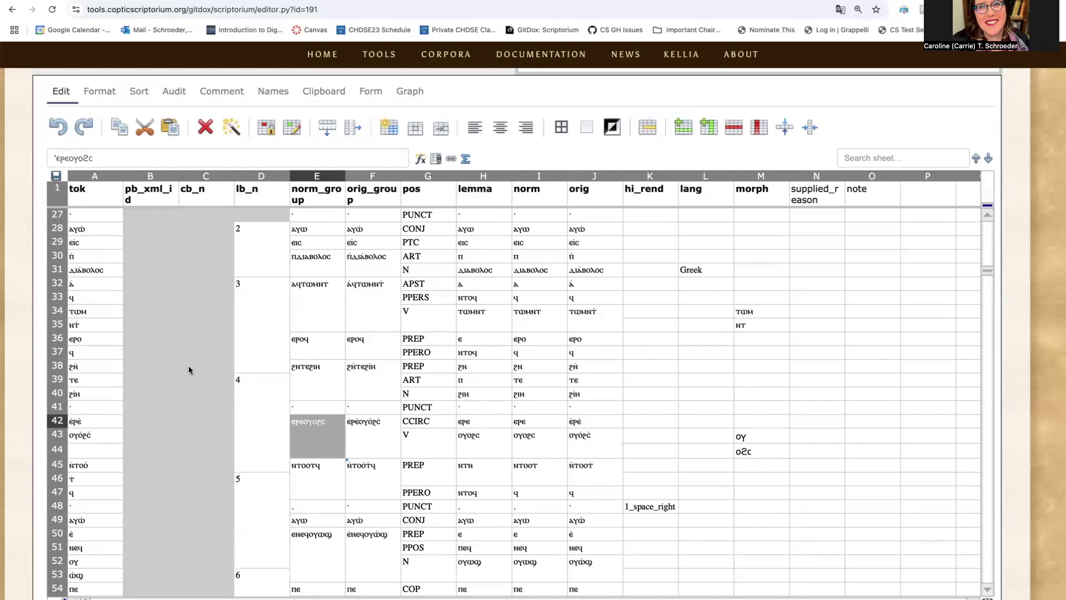
Split the tok entry in row 43 so that ⲟⲩ stays in row 43 and ⲟϩⲥ goes into row 44
{"action": "left_click", "coordinate": [91, 436]}
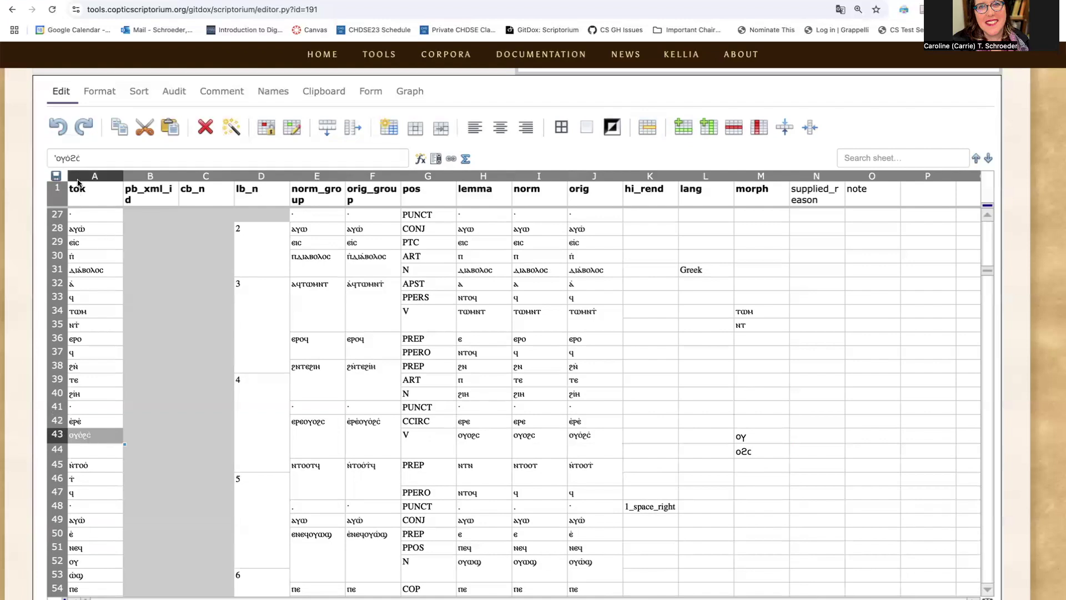
{"action": "left_click_drag", "start_coordinate": [66, 156], "coordinate": [88, 156]}
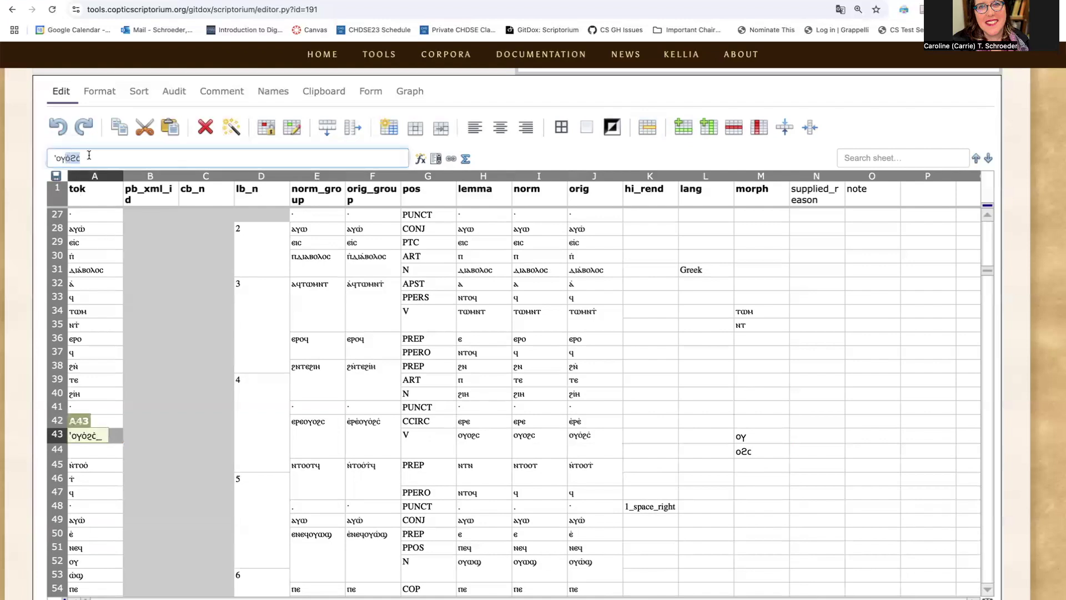
{"action": "key", "text": "ctrl+x"}
{"action": "left_click", "coordinate": [97, 454]}
{"action": "key", "text": "ctrl+v"}
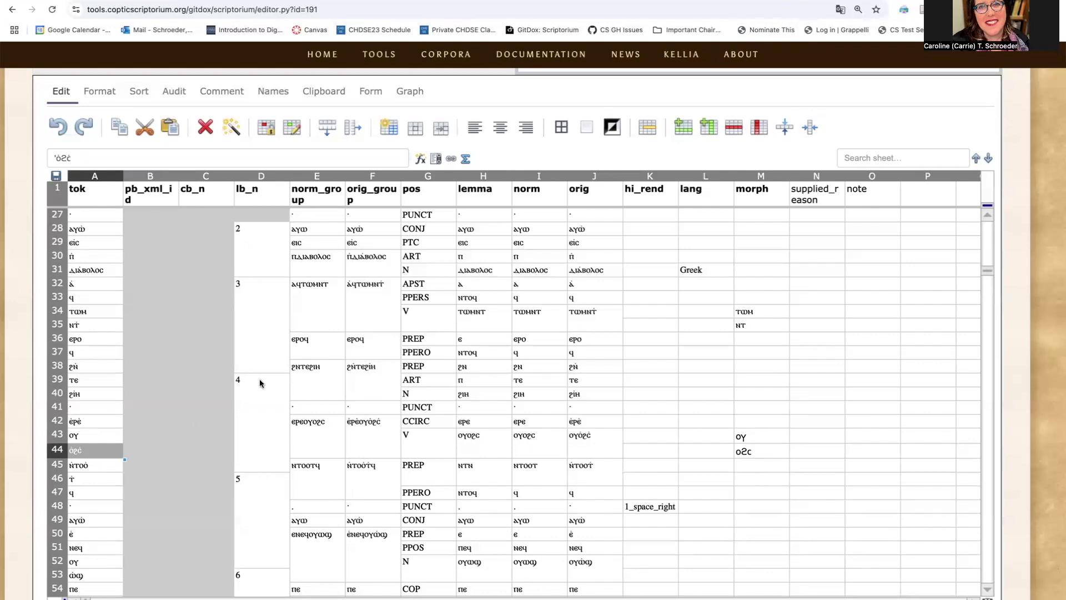
Check the lb_n spans of lines 4 and 5, and insert a blank row above the token in row 53
{"action": "left_click", "coordinate": [259, 436]}
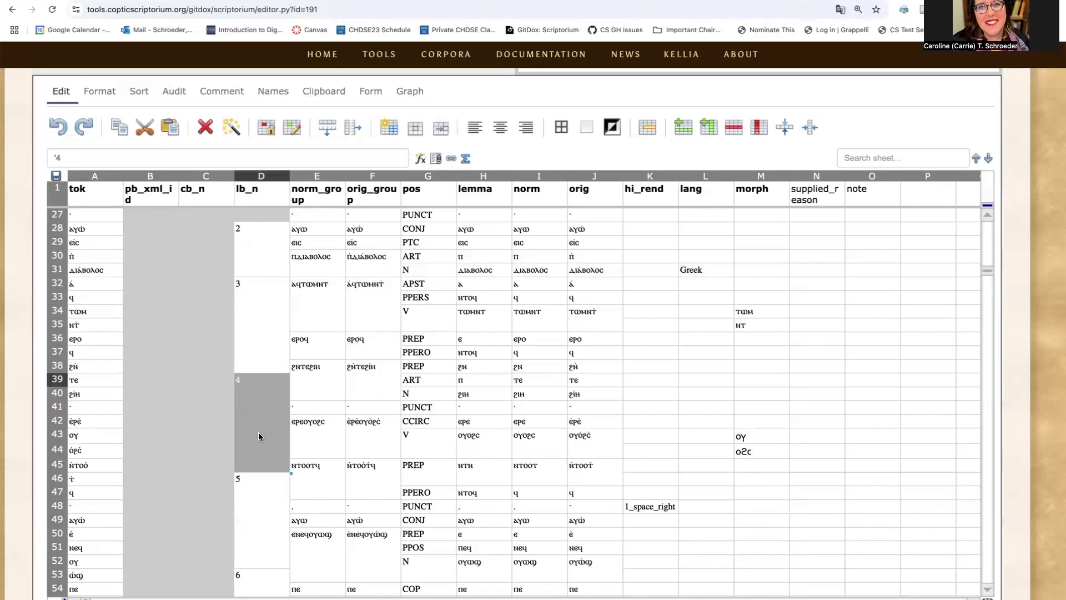
{"action": "key", "text": "Down"}
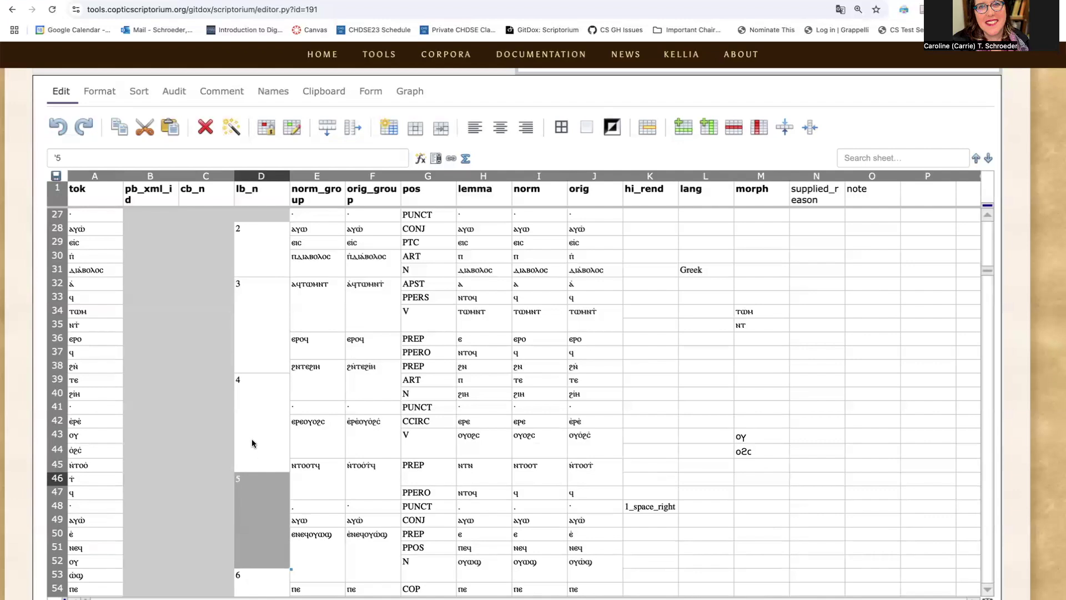
{"action": "left_click", "coordinate": [254, 443]}
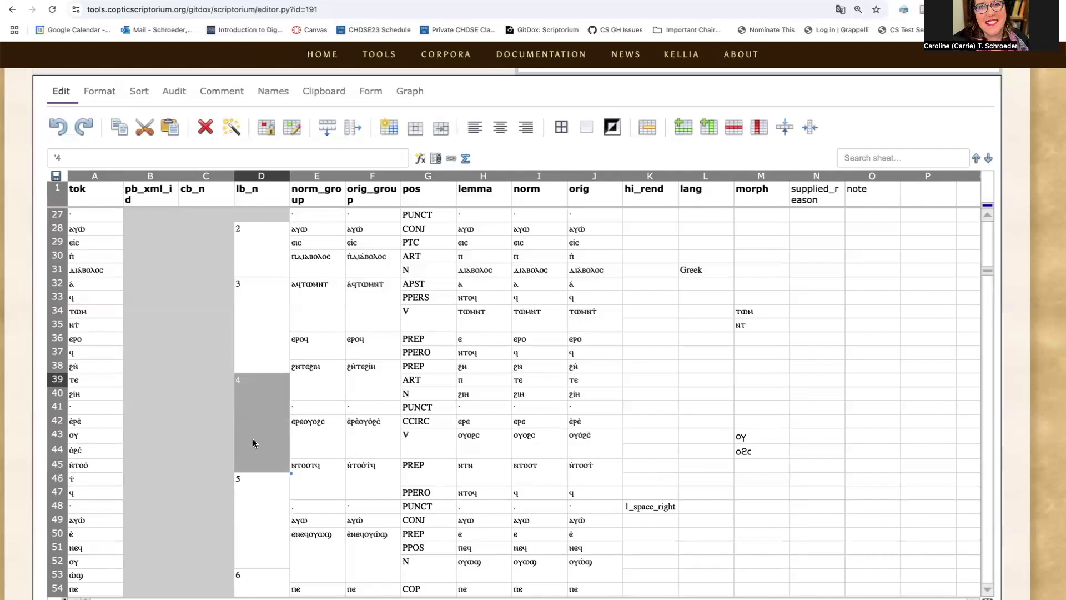
{"action": "left_click", "coordinate": [271, 518]}
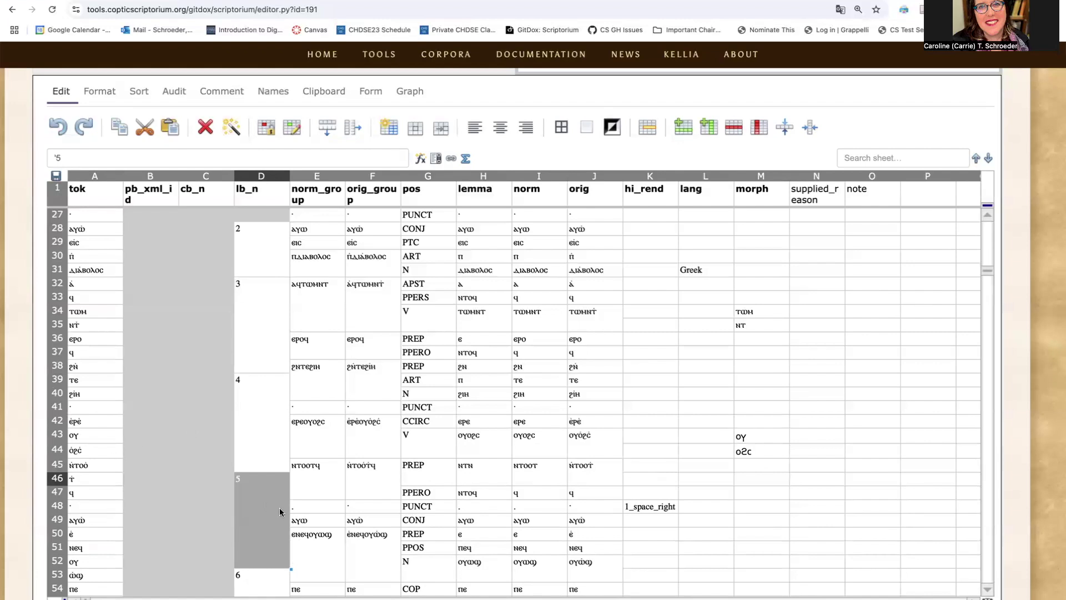
{"action": "left_click", "coordinate": [87, 574]}
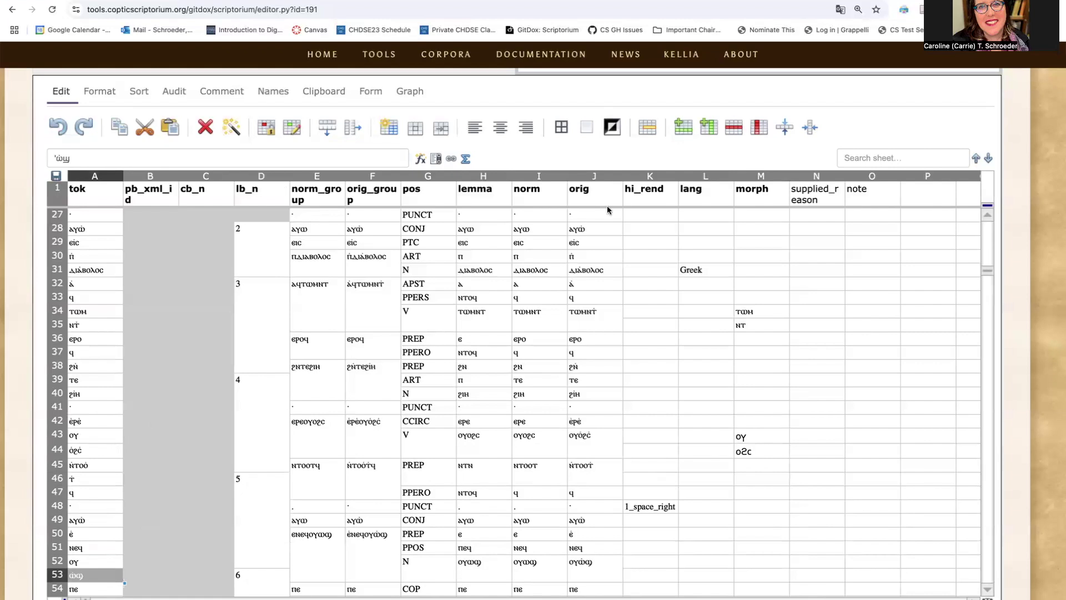
{"action": "left_click", "coordinate": [682, 132]}
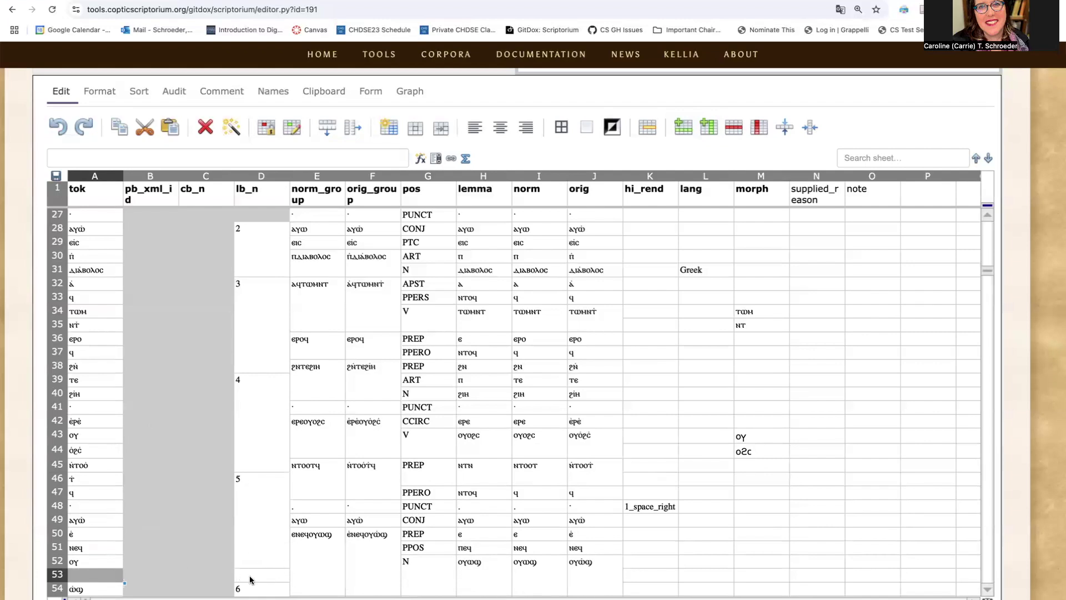
Move the lb_n value 6 from row 54 up to the new row 53
{"action": "scroll", "coordinate": [249, 581], "scroll_direction": "down", "scroll_amount": 5}
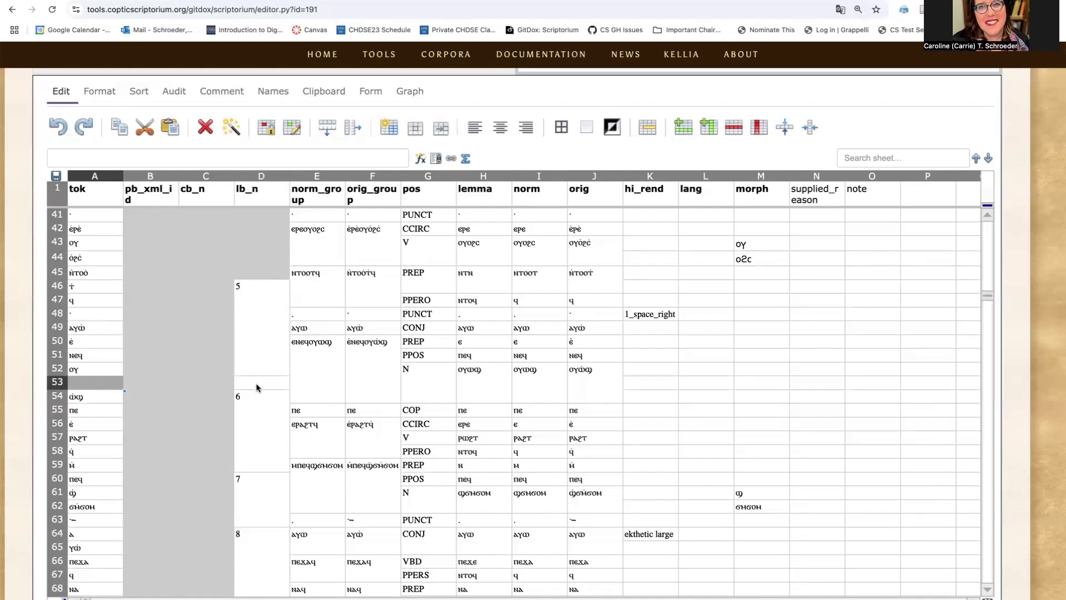
{"action": "left_click", "coordinate": [249, 400]}
{"action": "key", "text": "Delete"}
{"action": "left_click", "coordinate": [245, 378]}
{"action": "type", "text": "6"}
{"action": "key", "text": "Return"}
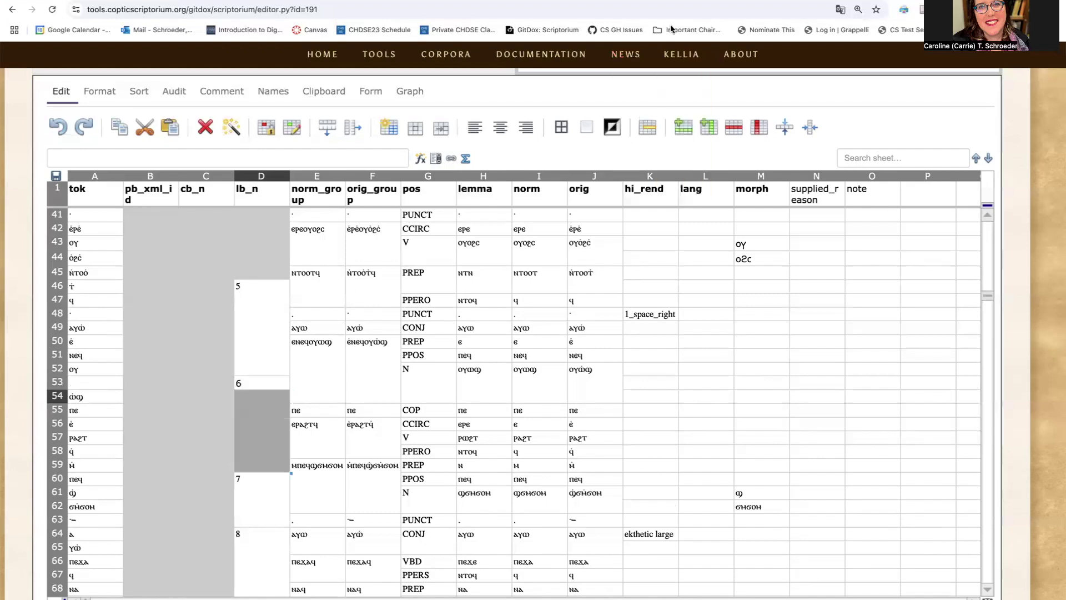
Merge the lb_n cells of rows 53 to 59 so that line 6 spans them all
{"action": "left_click", "coordinate": [646, 129]}
{"action": "key", "text": "Down"}
{"action": "key", "text": "Up"}
{"action": "key", "text": "Up"}
{"action": "key", "text": "shift+Down"}
{"action": "key", "text": "shift+Down"}
{"action": "key", "text": "shift+Down"}
{"action": "key", "text": "shift+Down"}
{"action": "key", "text": "shift+Down"}
{"action": "key", "text": "shift+Down"}
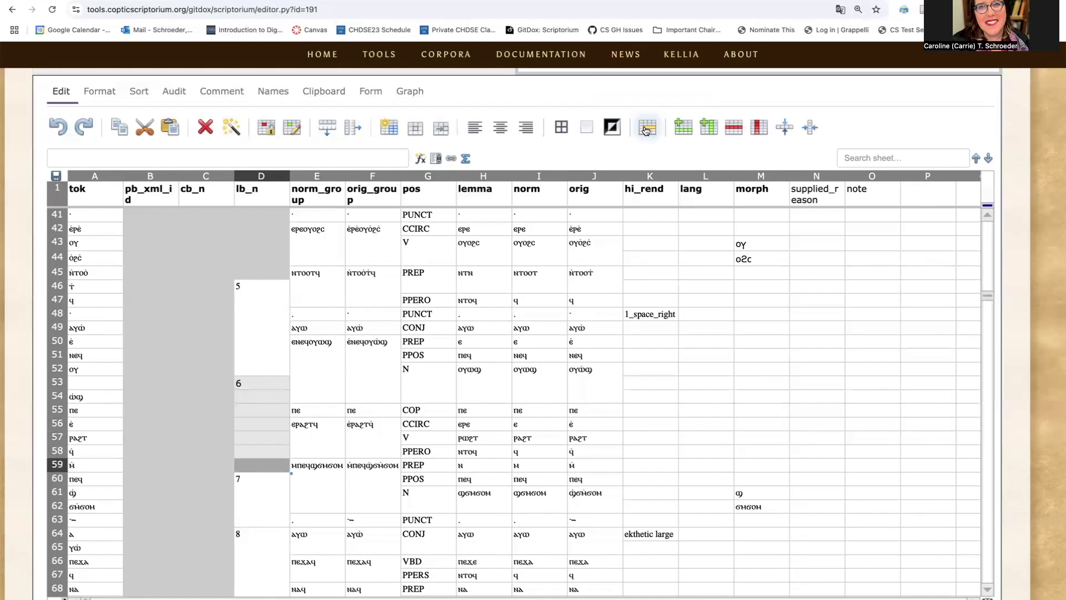
{"action": "left_click", "coordinate": [647, 129]}
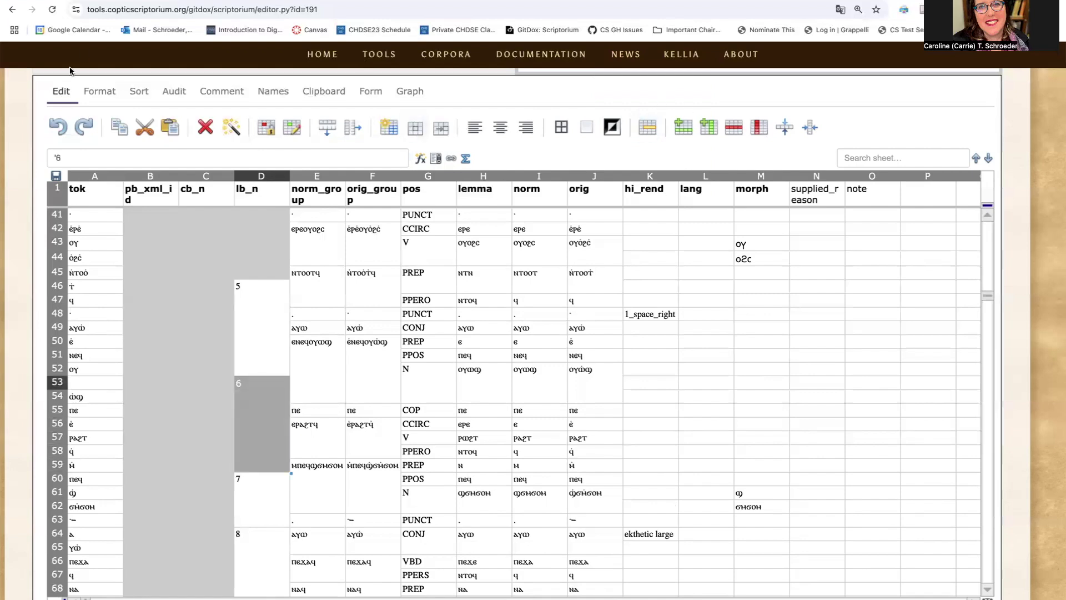
Undo the line 6 edits, the inserted rows and the morph split, back to the single undivided word in row 43
{"action": "left_click", "coordinate": [58, 128]}
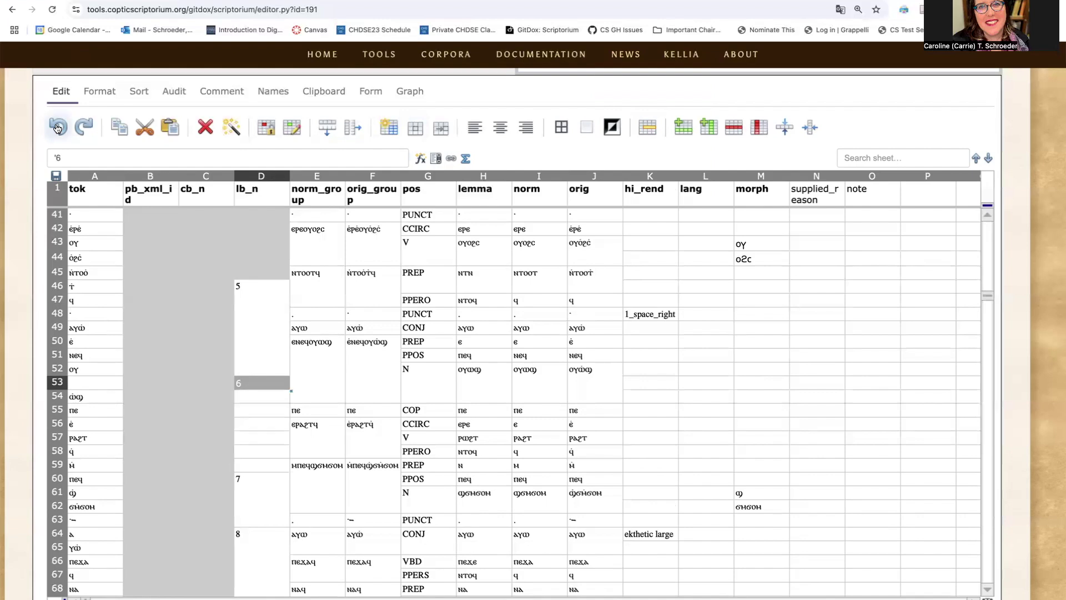
{"action": "left_click", "coordinate": [60, 130]}
{"action": "left_click", "coordinate": [60, 130]}
{"action": "left_click", "coordinate": [60, 130]}
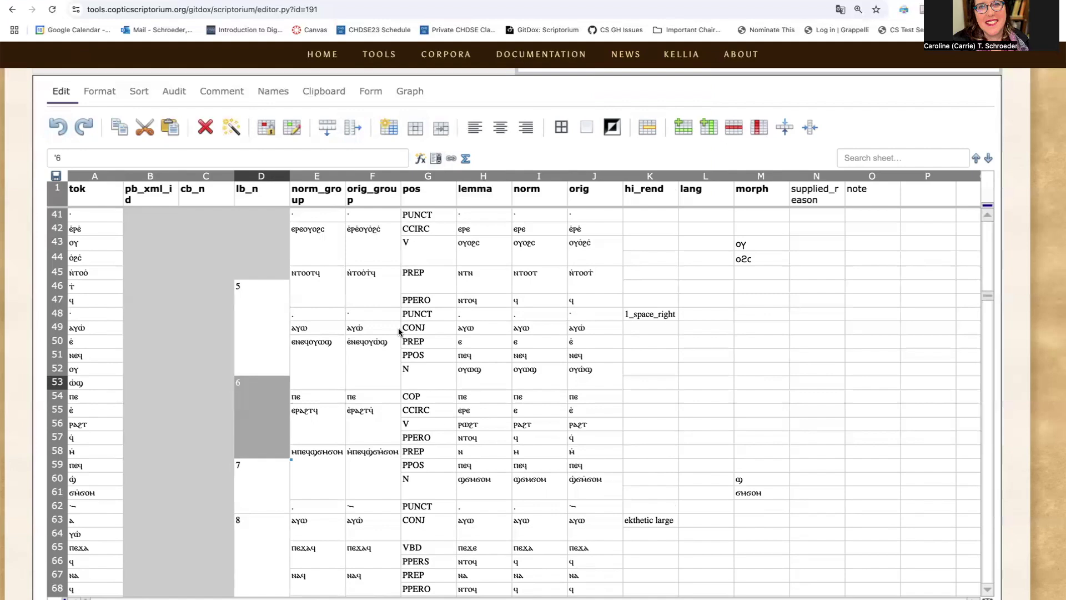
{"action": "key", "text": "ctrl+z"}
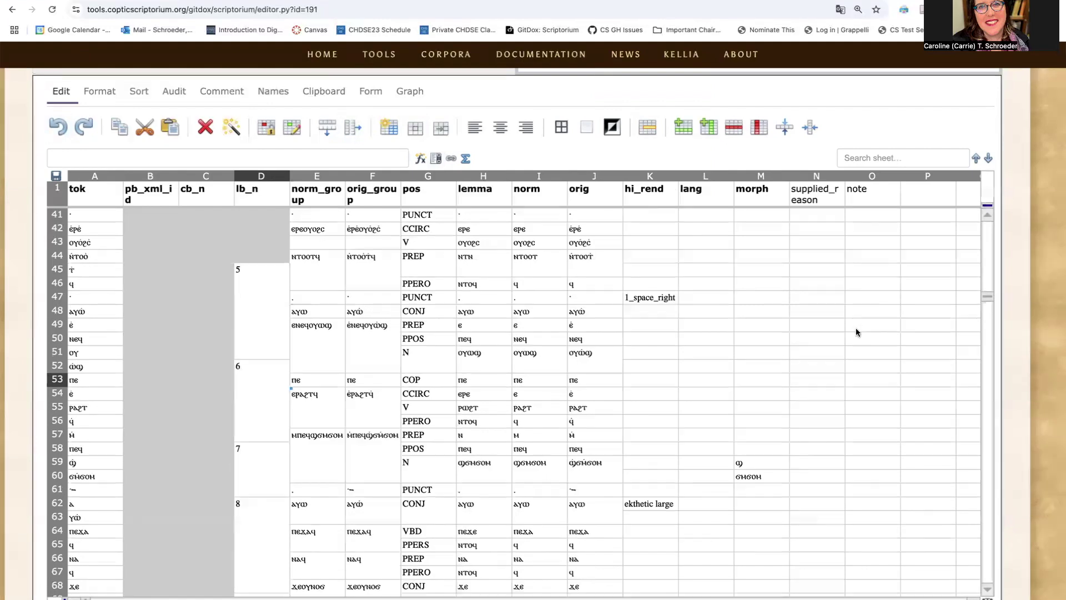
Validate the document and review the reported metadata and spreadsheet problems
{"action": "scroll", "coordinate": [855, 332], "scroll_direction": "up", "scroll_amount": 10}
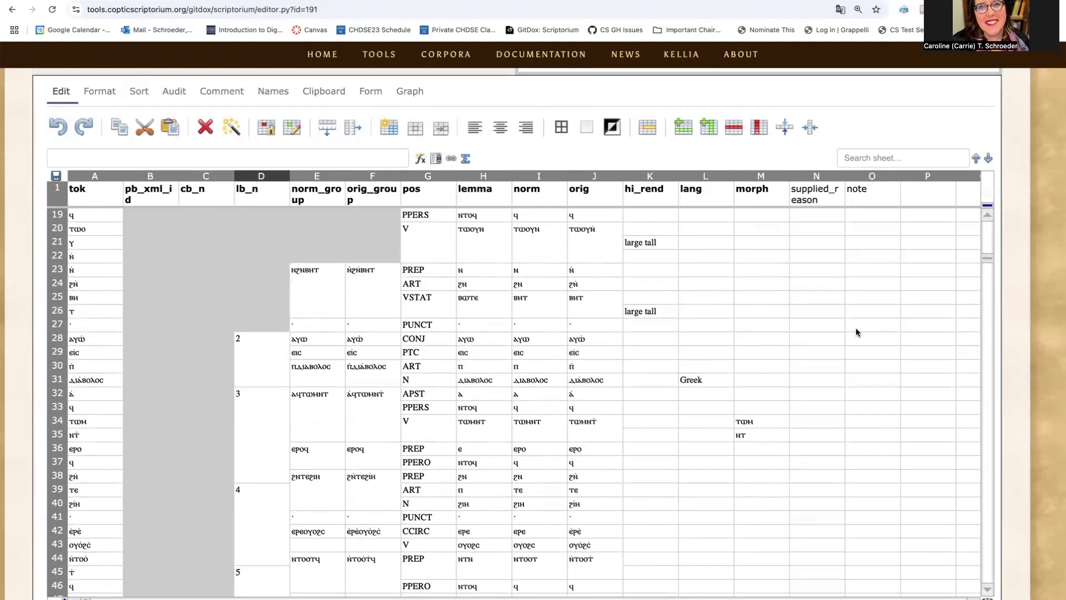
{"action": "scroll", "coordinate": [855, 332], "scroll_direction": "up", "scroll_amount": 2}
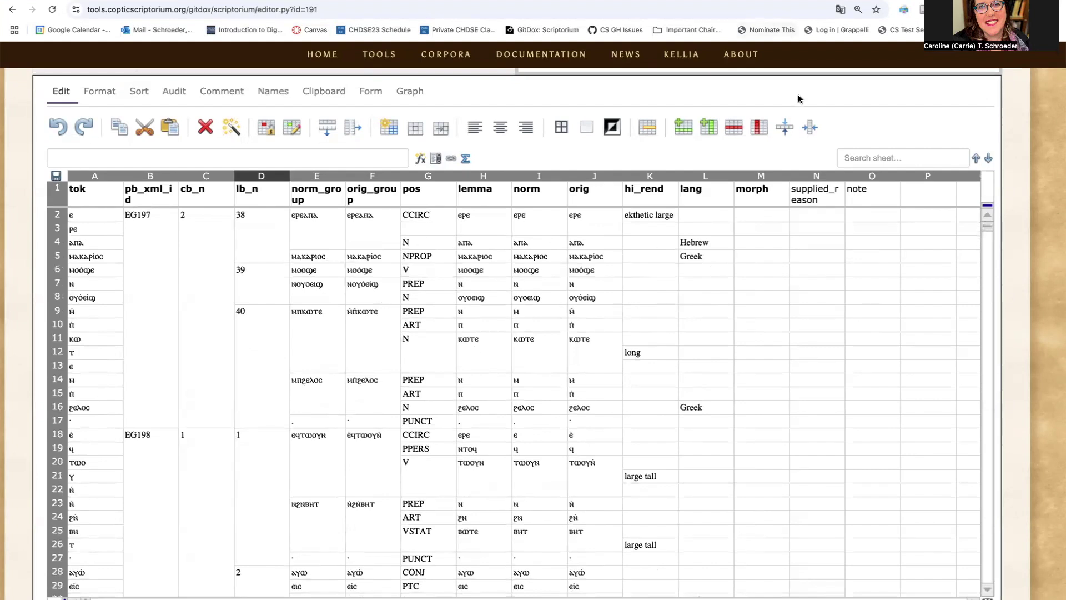
{"action": "scroll", "coordinate": [800, 98], "scroll_direction": "up", "scroll_amount": 2}
{"action": "scroll", "coordinate": [797, 99], "scroll_direction": "up", "scroll_amount": 4}
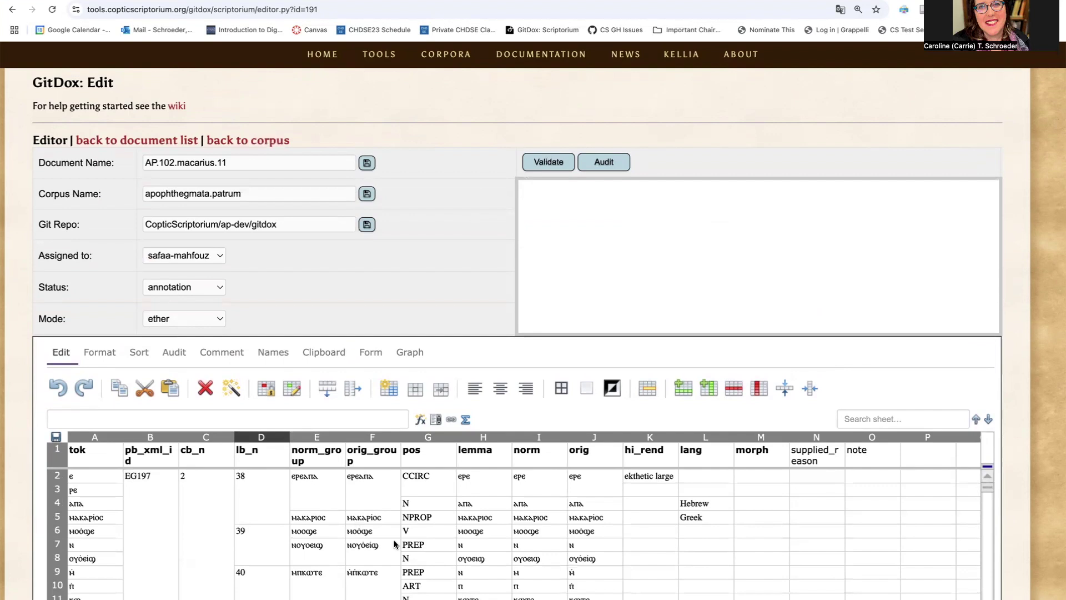
{"action": "left_click", "coordinate": [545, 162]}
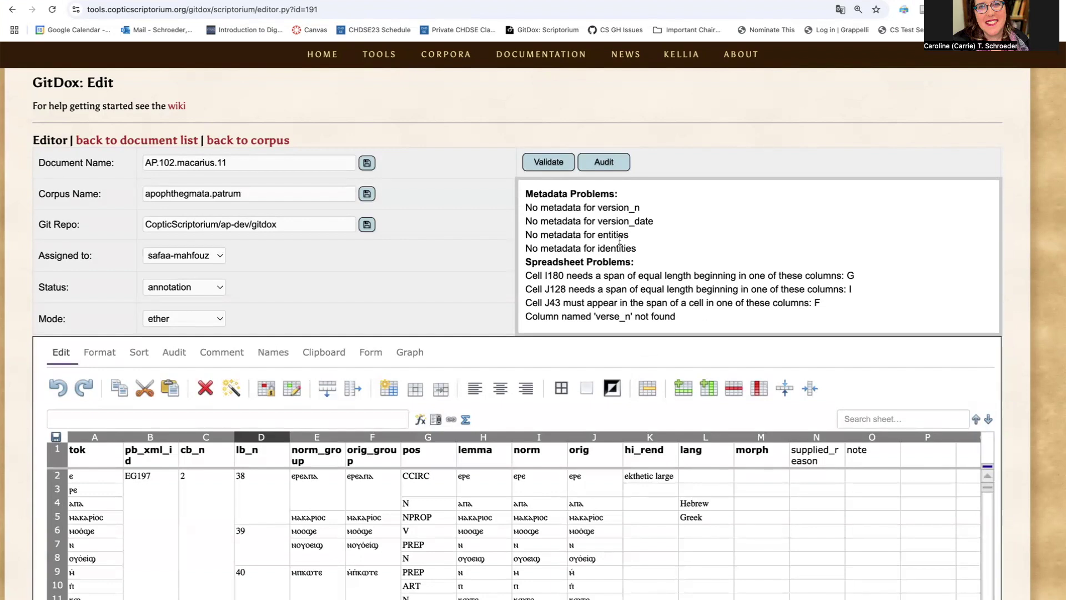
{"action": "left_click_drag", "start_coordinate": [608, 206], "coordinate": [636, 247]}
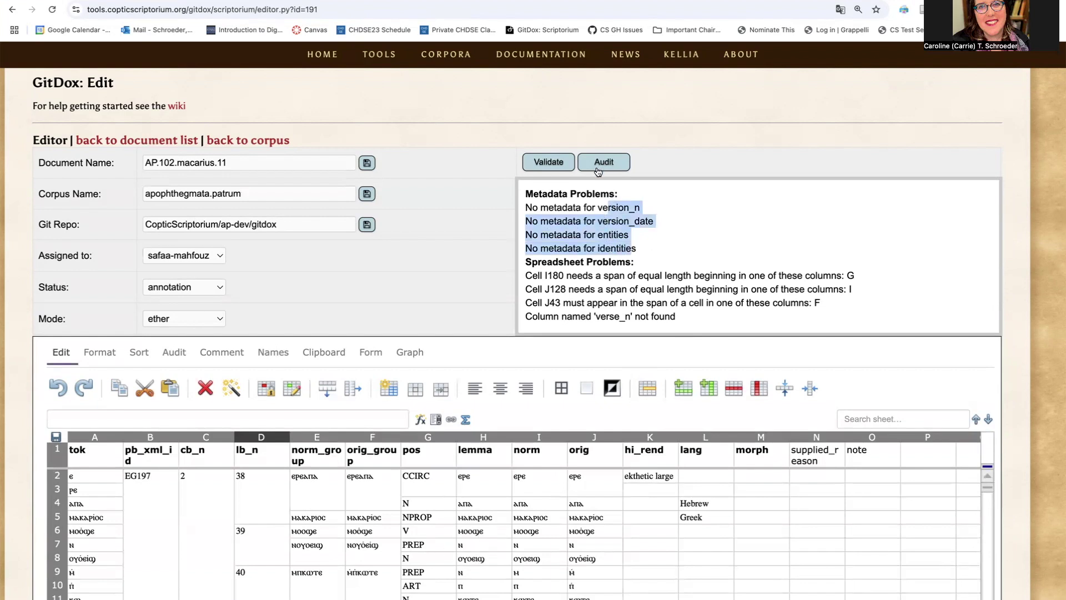
{"action": "left_click_drag", "start_coordinate": [588, 208], "coordinate": [588, 247]}
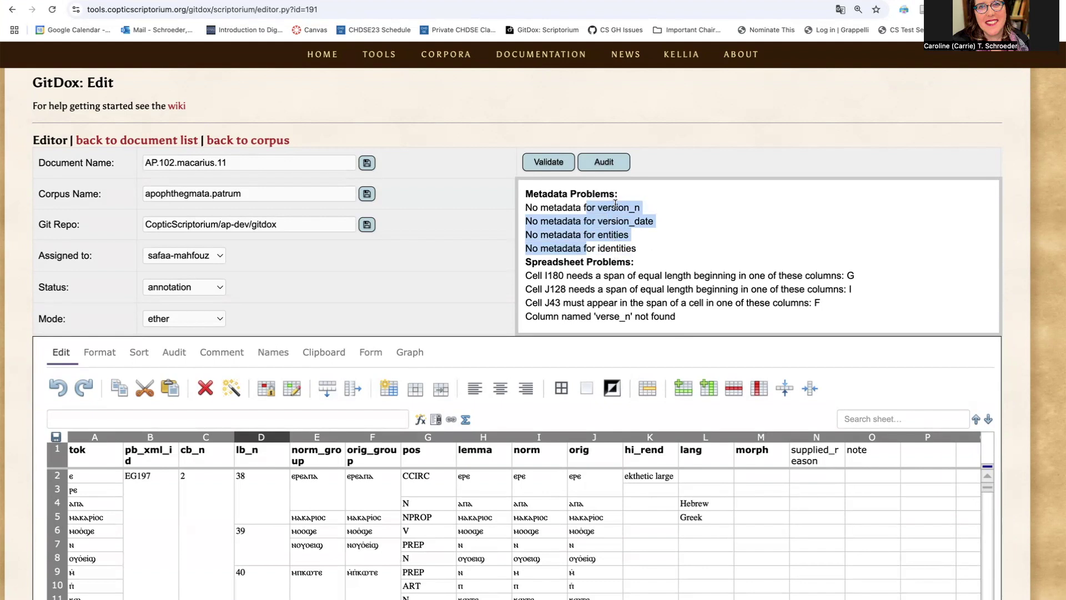
{"action": "triple_click", "coordinate": [617, 274]}
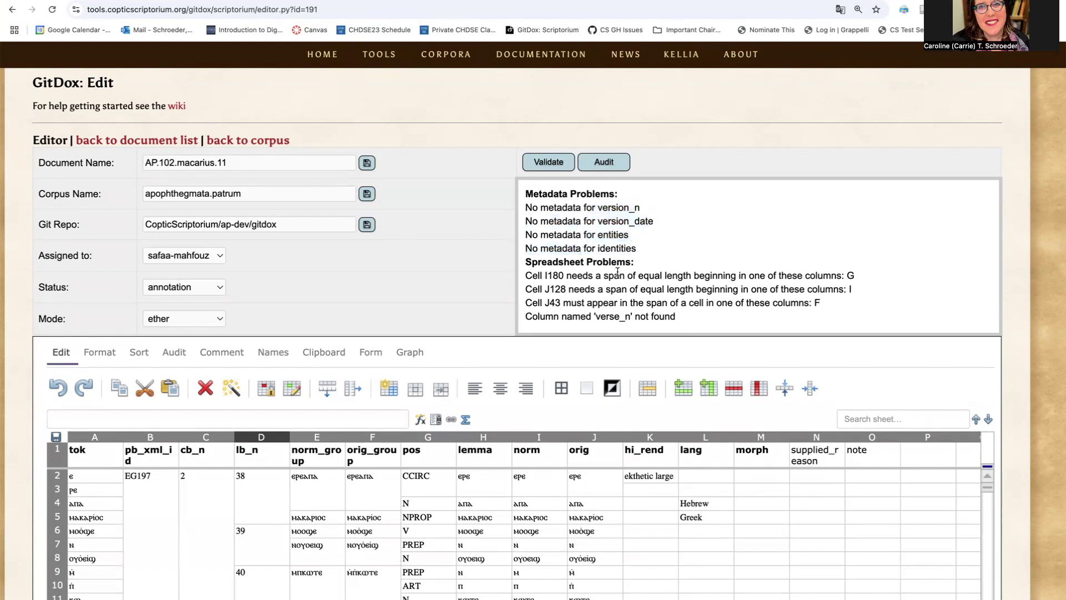
{"action": "left_click_drag", "start_coordinate": [617, 274], "coordinate": [617, 298]}
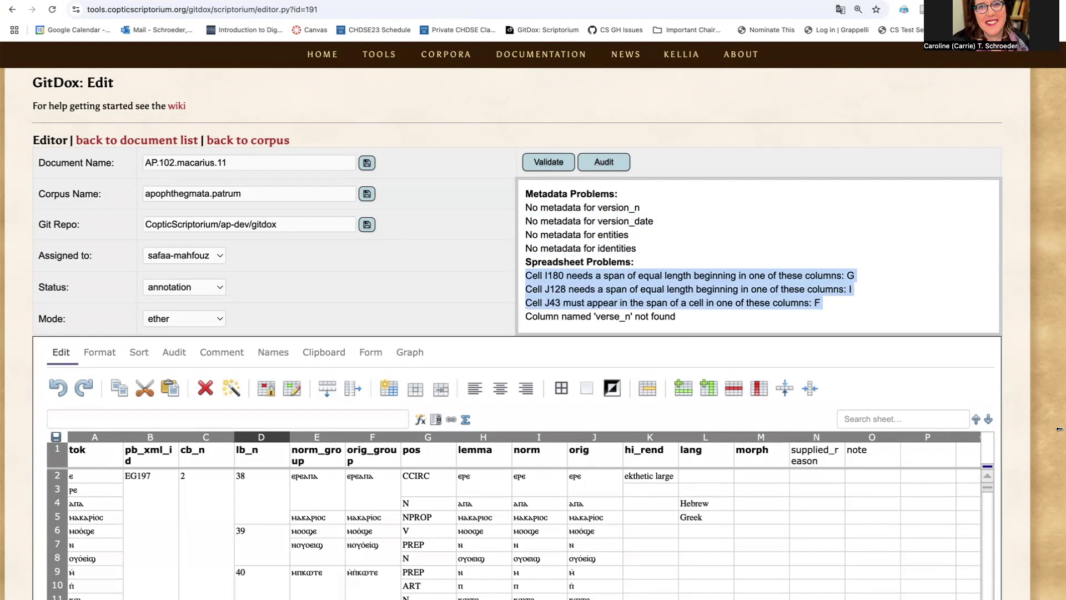
Examine the flagged orig cell J43 and the norm_group and orig_group spans in rows 42 and 43
{"action": "scroll", "coordinate": [1059, 427], "scroll_direction": "down", "scroll_amount": 3}
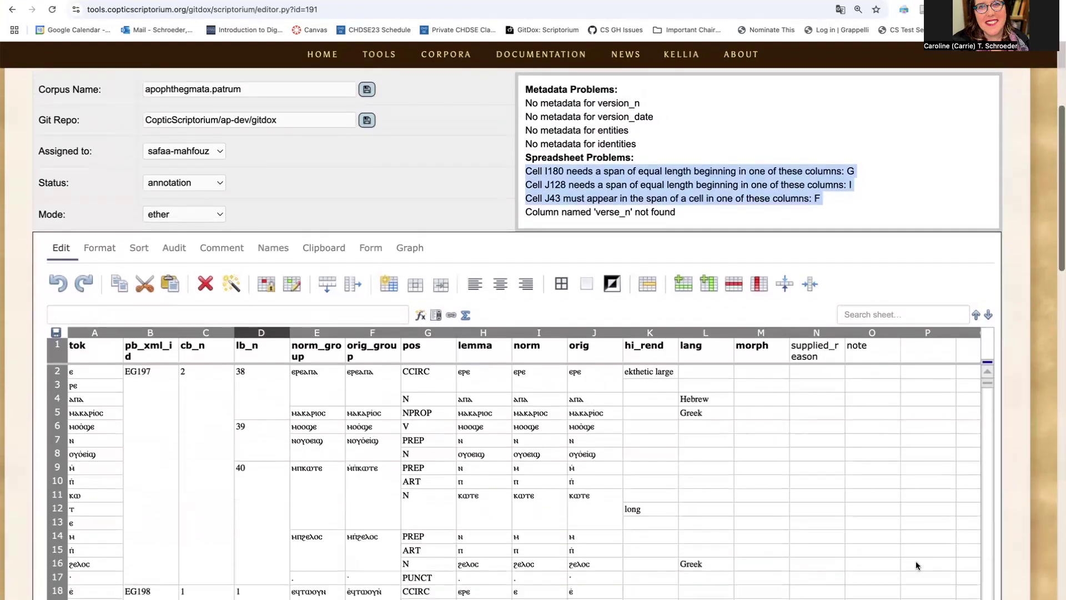
{"action": "scroll", "coordinate": [1025, 500], "scroll_direction": "down", "scroll_amount": 3}
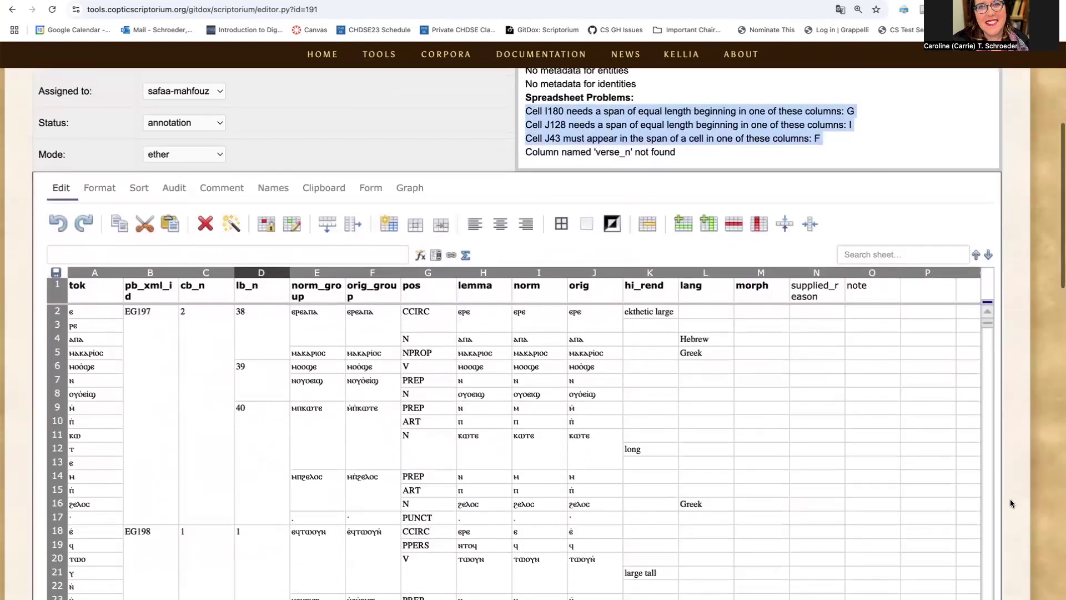
{"action": "scroll", "coordinate": [881, 541], "scroll_direction": "down", "scroll_amount": 12}
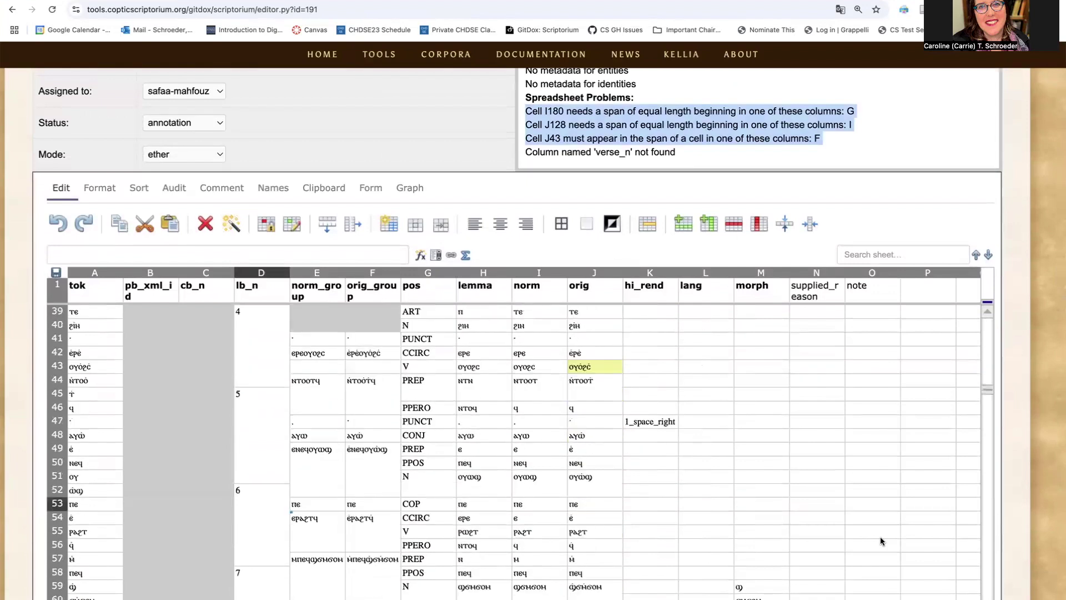
{"action": "scroll", "coordinate": [881, 541], "scroll_direction": "up", "scroll_amount": 5}
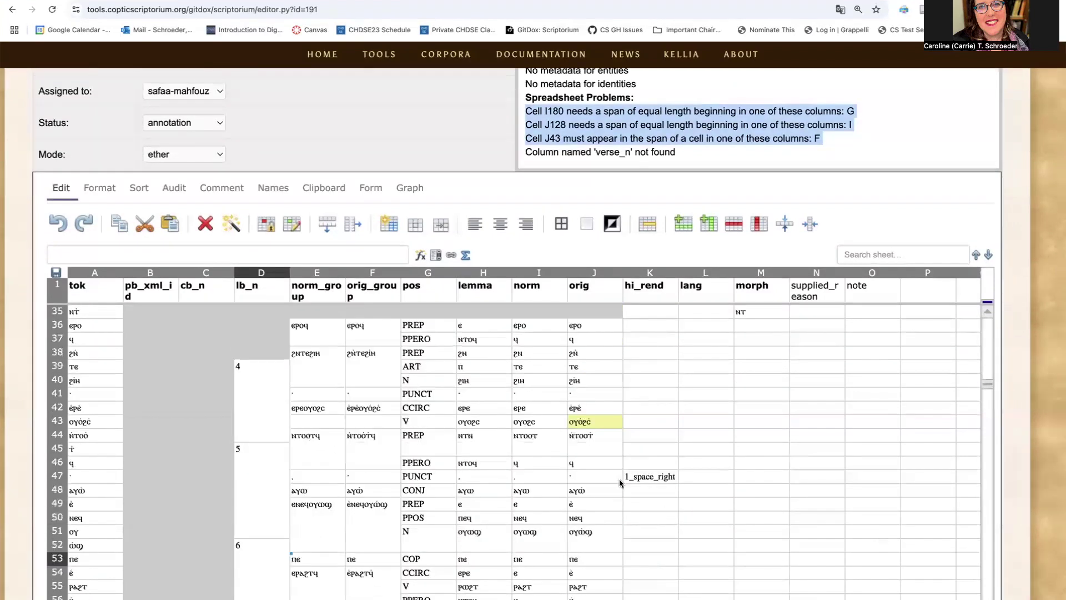
{"action": "scroll", "coordinate": [592, 472], "scroll_direction": "up", "scroll_amount": 1}
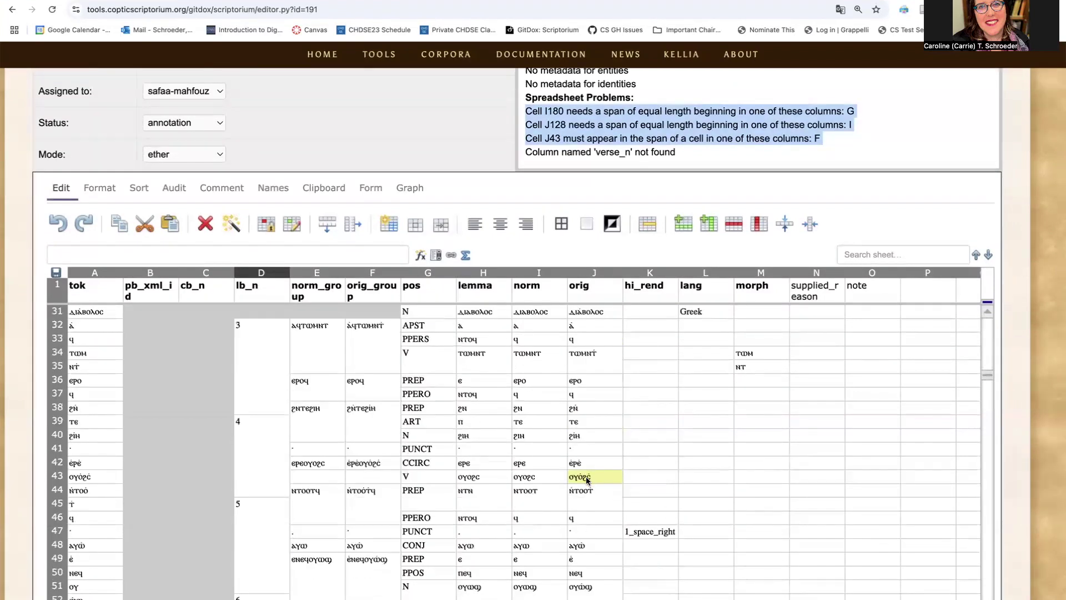
{"action": "left_click", "coordinate": [321, 472]}
{"action": "left_click", "coordinate": [368, 473]}
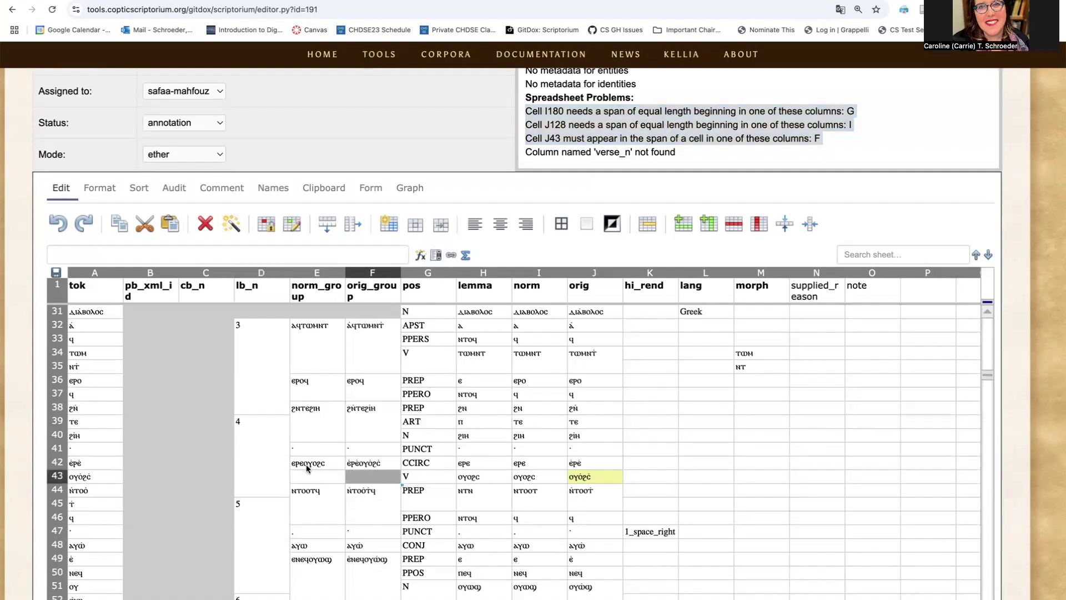
{"action": "left_click", "coordinate": [304, 471]}
{"action": "left_click", "coordinate": [361, 485]}
{"action": "left_click", "coordinate": [313, 464]}
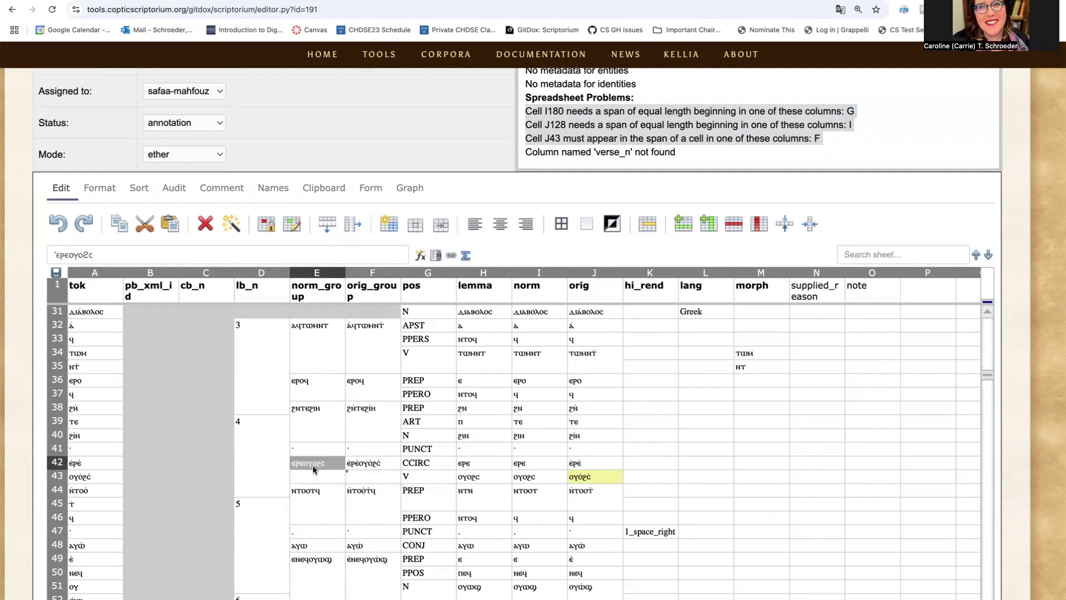
Merge the orig_group cells of rows 42 and 43, and validate the document again
{"action": "left_click", "coordinate": [311, 475]}
{"action": "left_click", "coordinate": [356, 478]}
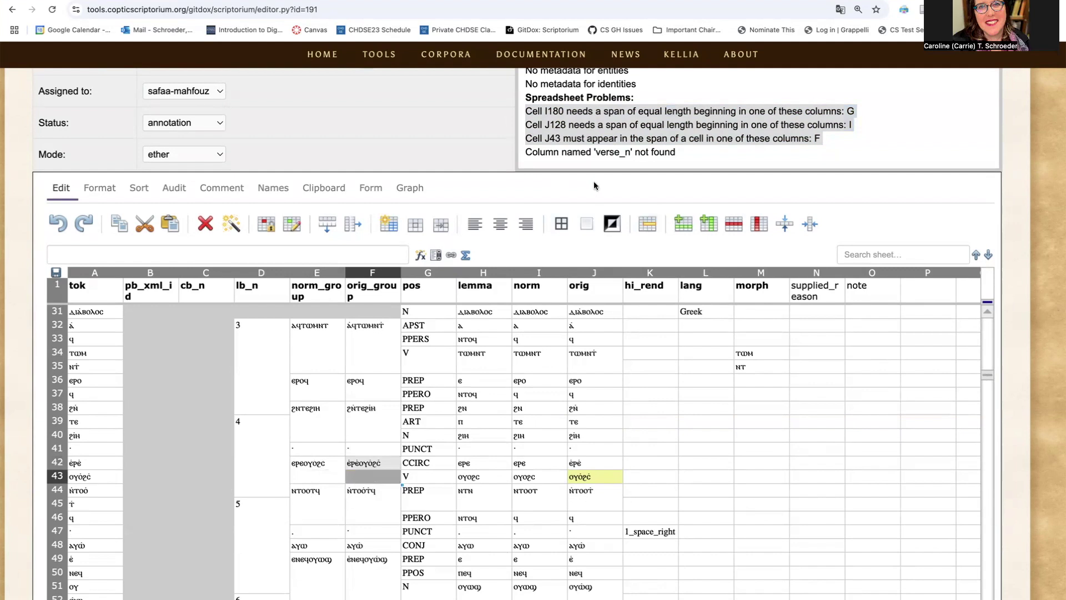
{"action": "left_click", "coordinate": [647, 224]}
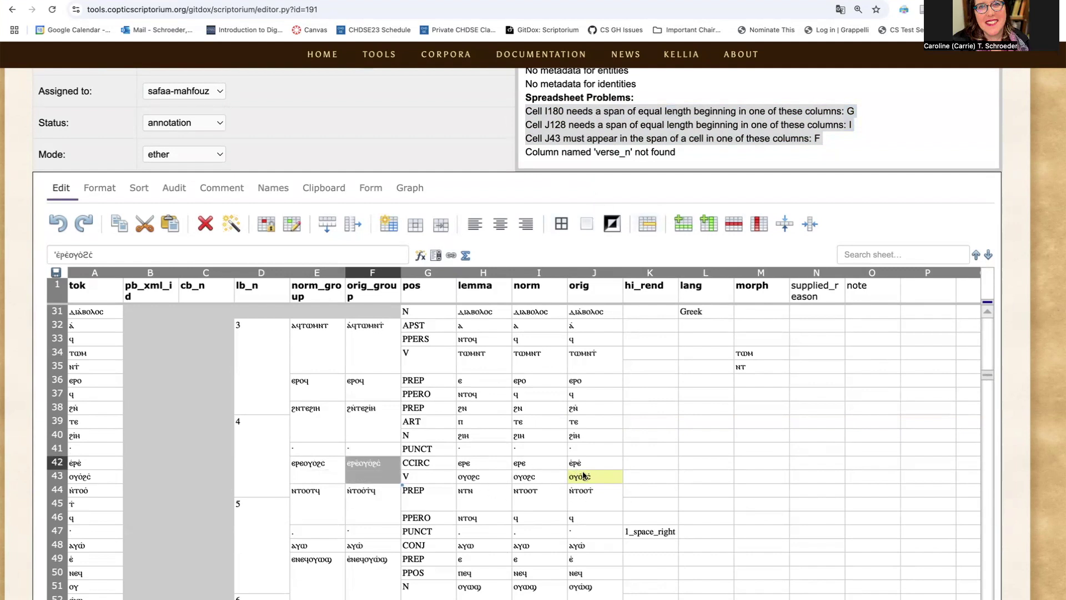
{"action": "scroll", "coordinate": [467, 140], "scroll_direction": "up", "scroll_amount": 3}
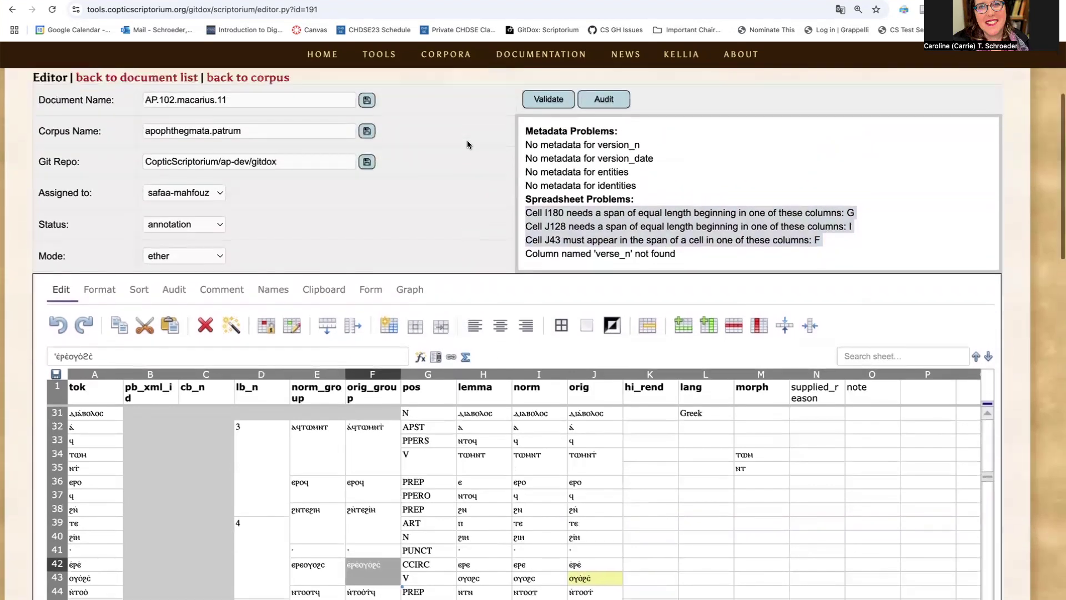
{"action": "left_click", "coordinate": [538, 123]}
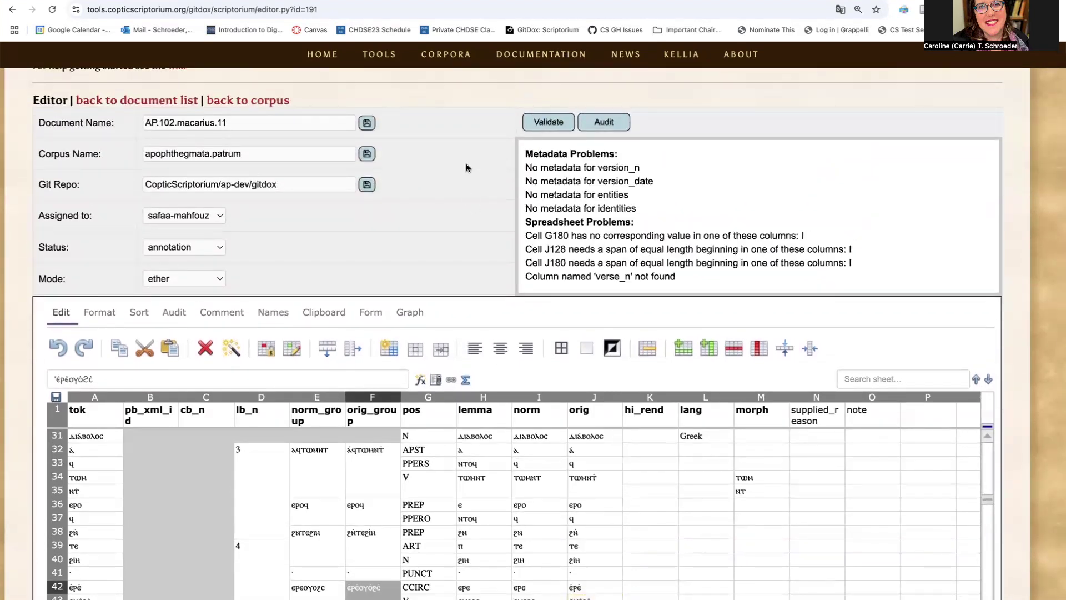
Unmerge the pos cell spanning rows 127 and 128, in line with the flagged orig cell
{"action": "scroll", "coordinate": [450, 498], "scroll_direction": "down", "scroll_amount": 1}
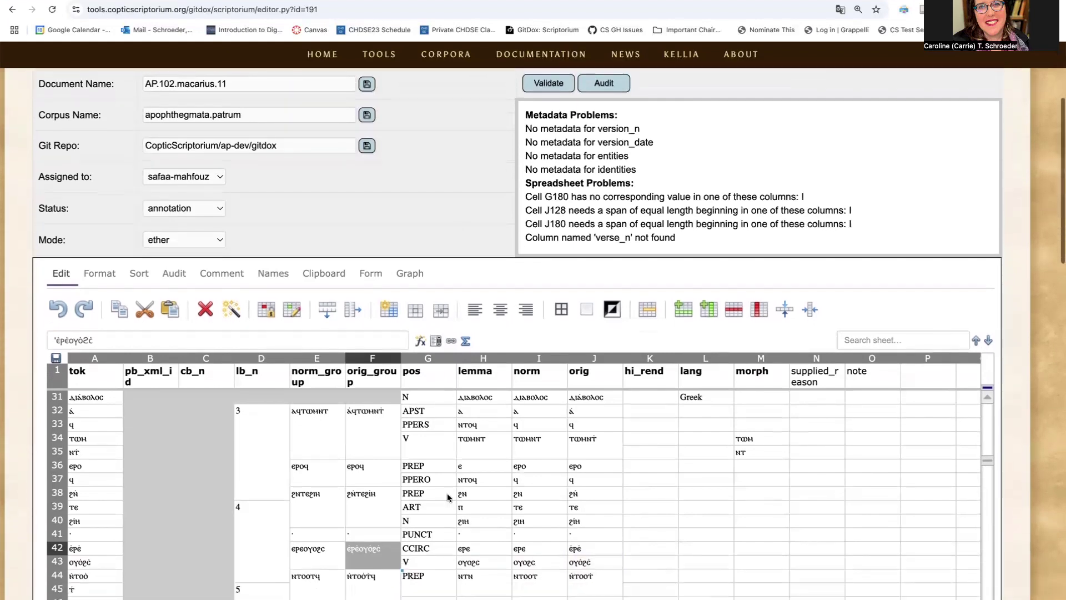
{"action": "left_click", "coordinate": [447, 554]}
{"action": "scroll", "coordinate": [520, 522], "scroll_direction": "down", "scroll_amount": 5}
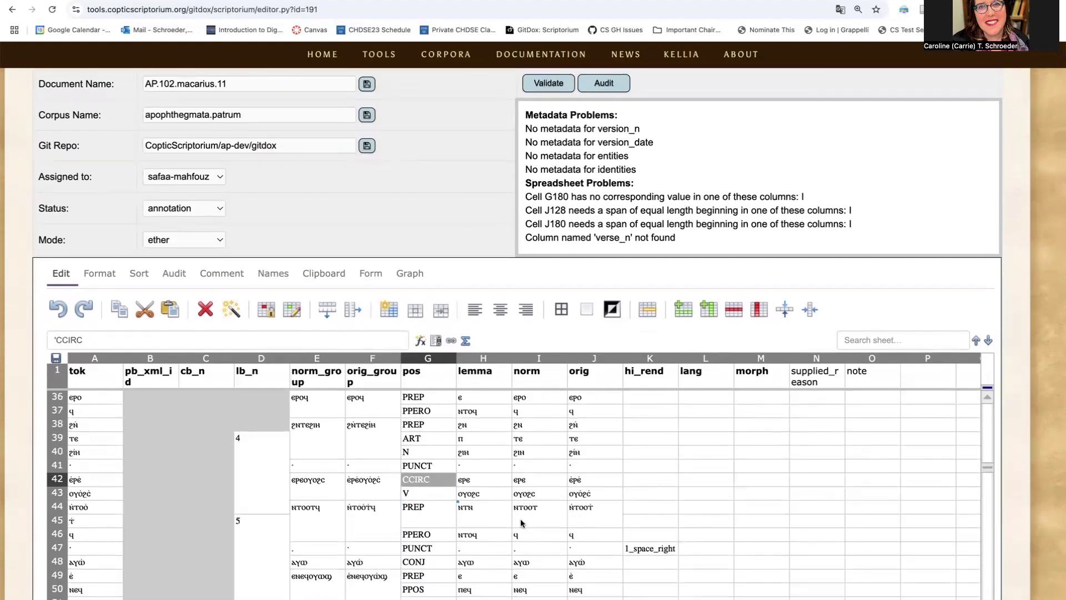
{"action": "scroll", "coordinate": [521, 523], "scroll_direction": "down", "scroll_amount": 15}
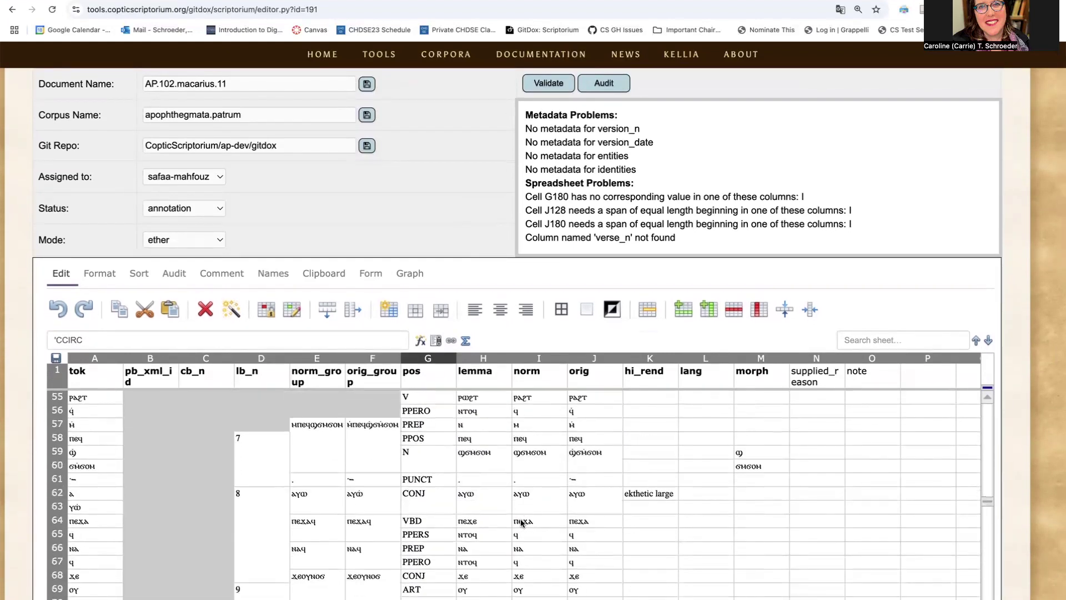
{"action": "scroll", "coordinate": [533, 506], "scroll_direction": "down", "scroll_amount": 4}
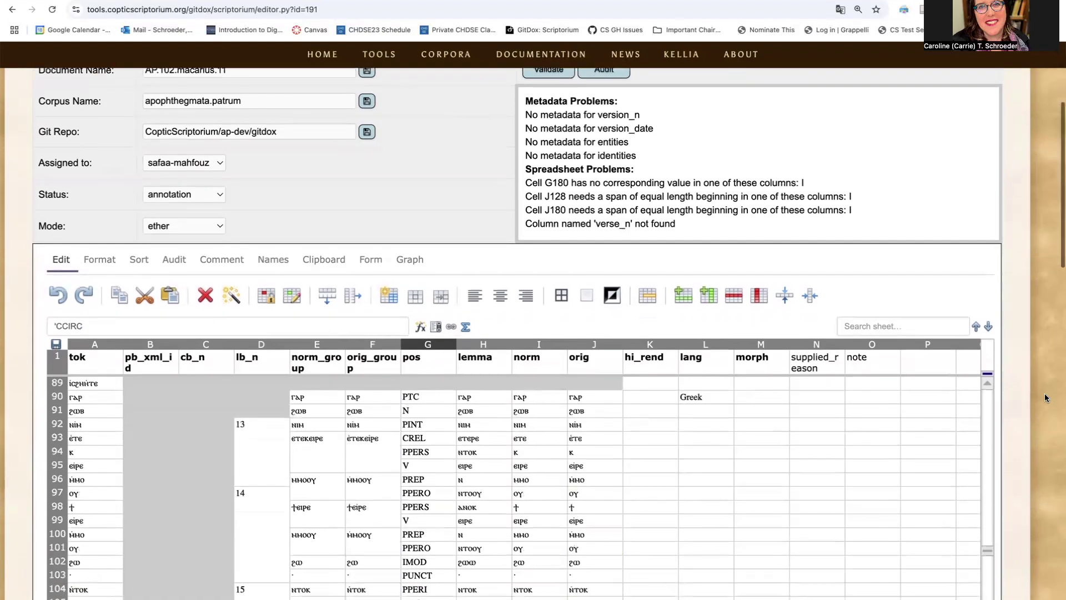
{"action": "scroll", "coordinate": [701, 454], "scroll_direction": "down", "scroll_amount": 11}
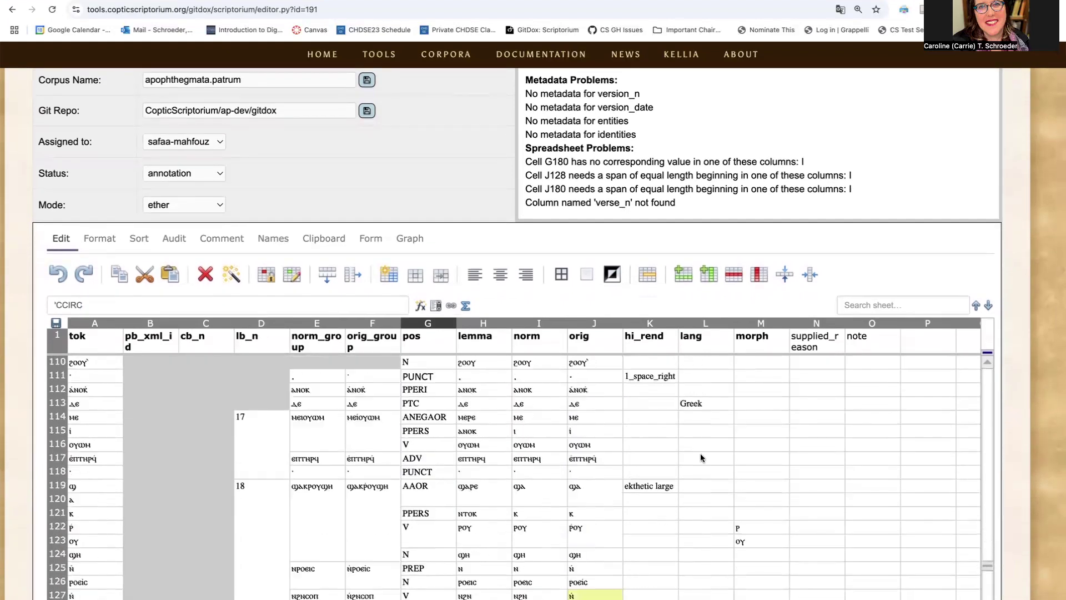
{"action": "scroll", "coordinate": [701, 453], "scroll_direction": "down", "scroll_amount": 1}
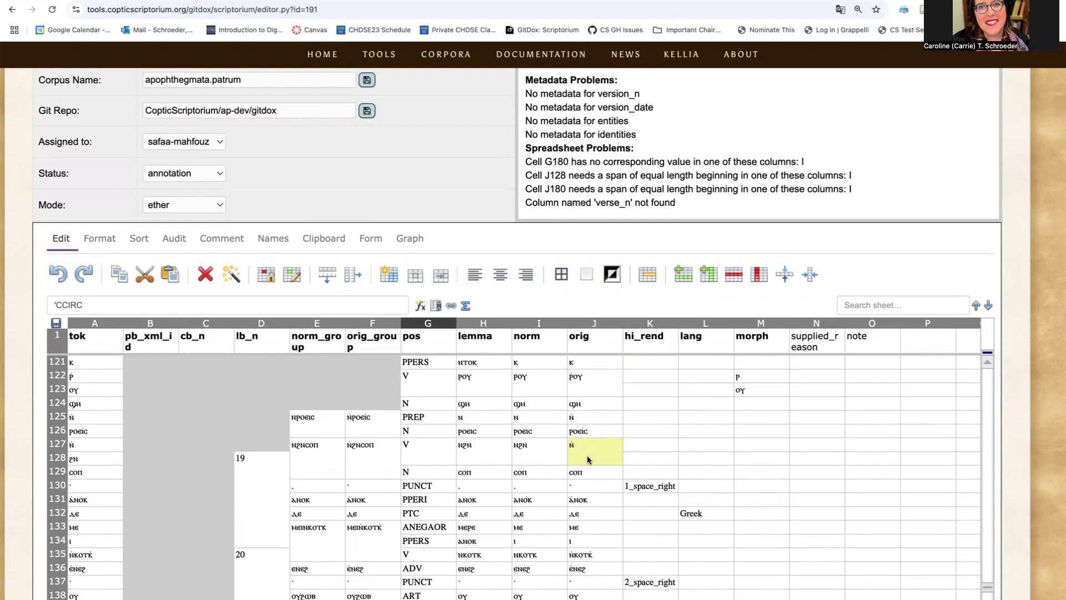
{"action": "left_click", "coordinate": [587, 456]}
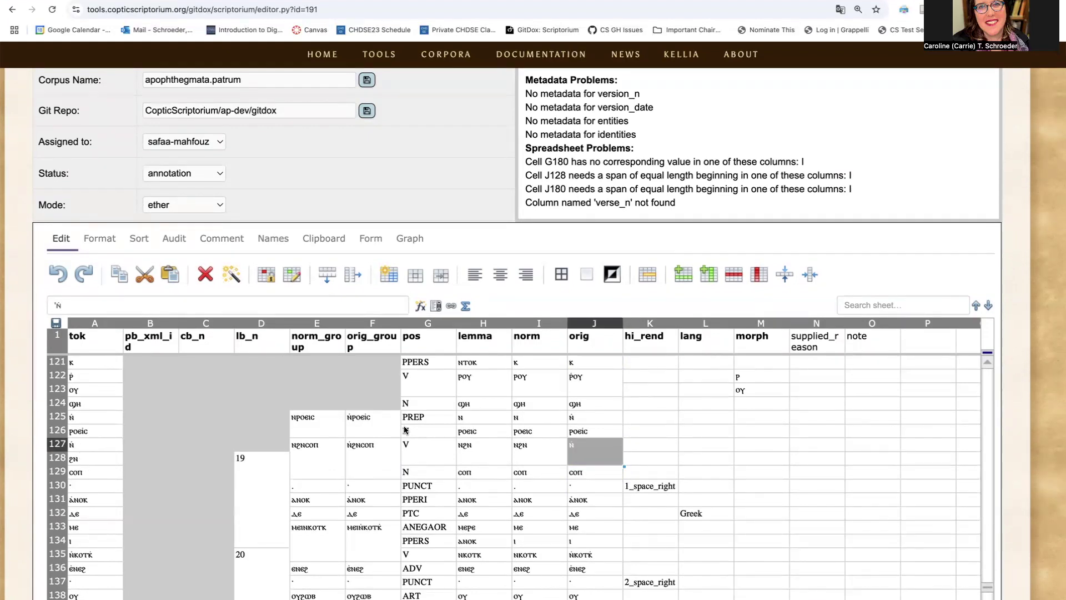
{"action": "left_click", "coordinate": [623, 466]}
{"action": "left_click", "coordinate": [416, 459]}
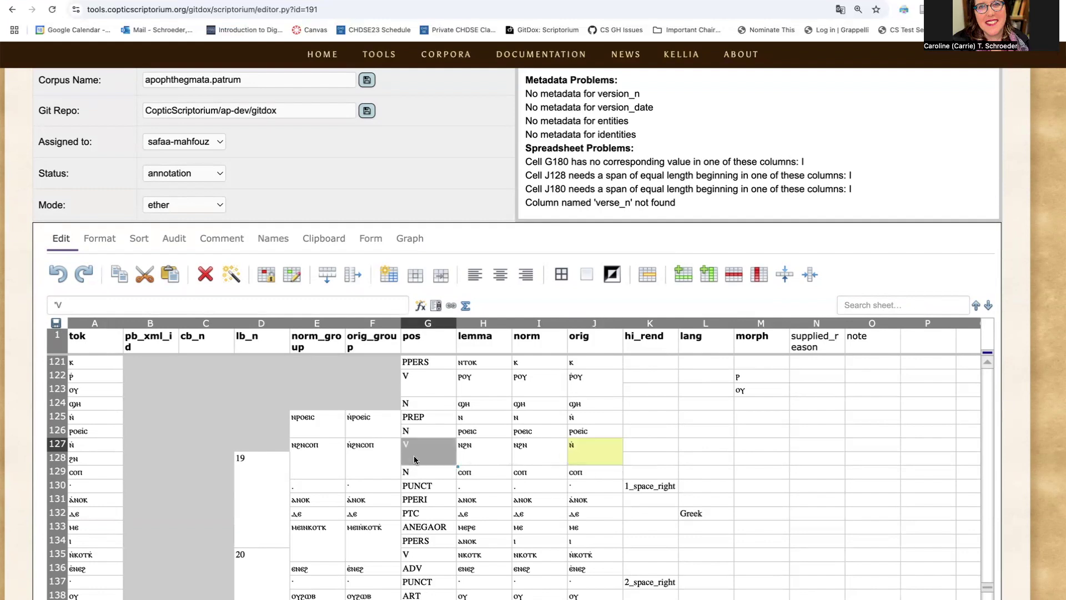
{"action": "left_click", "coordinate": [650, 275]}
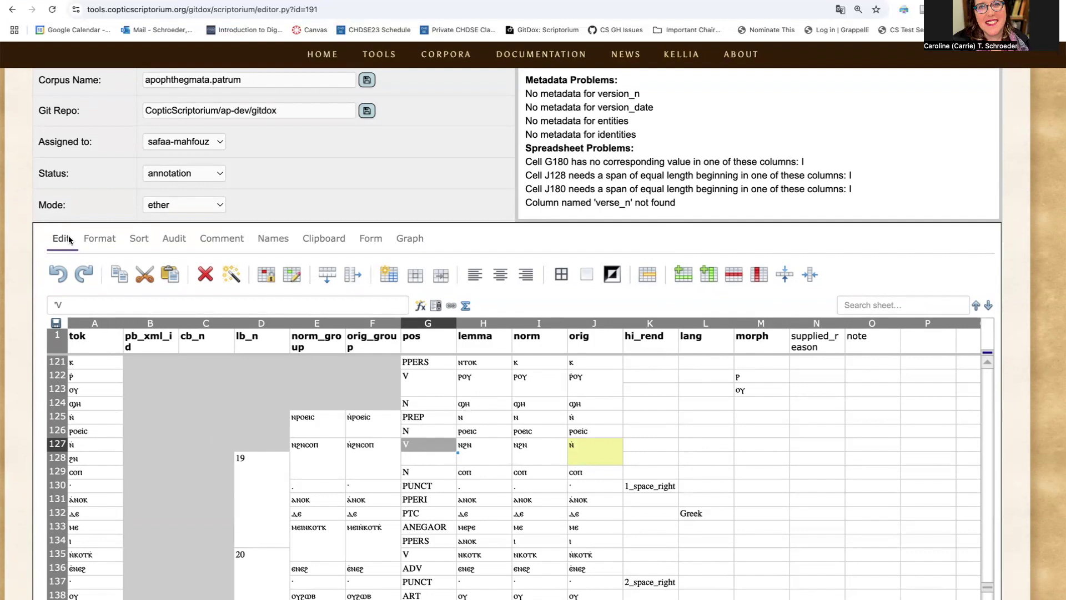
Examine the flagged pos cell ANEGPST in rows 179 and 180 against the tok, lemma and norm cells beside it
{"action": "scroll", "coordinate": [588, 527], "scroll_direction": "down", "scroll_amount": 10}
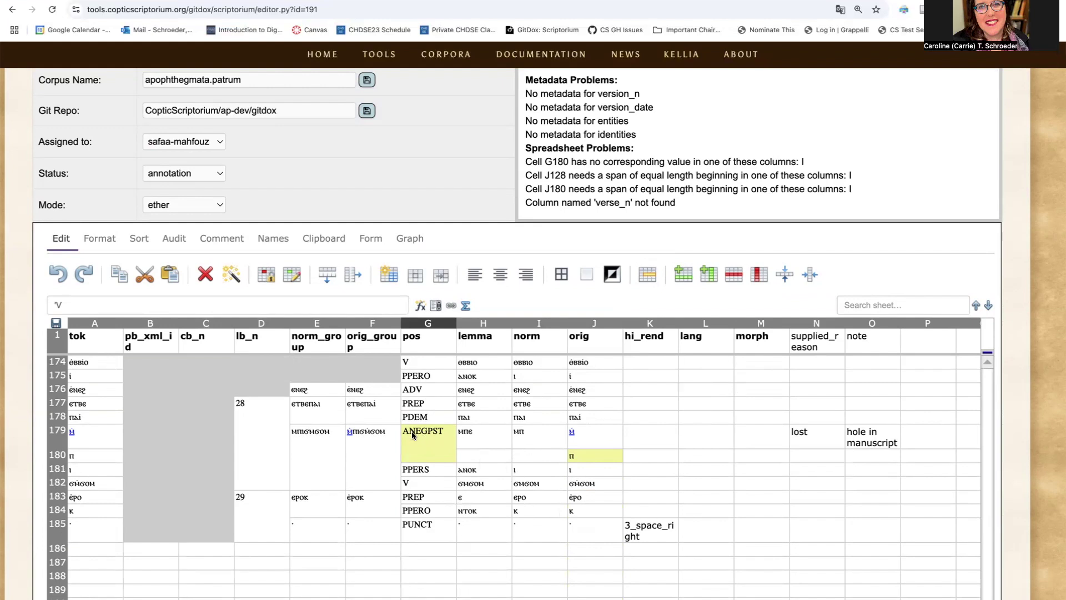
{"action": "left_click", "coordinate": [469, 433]}
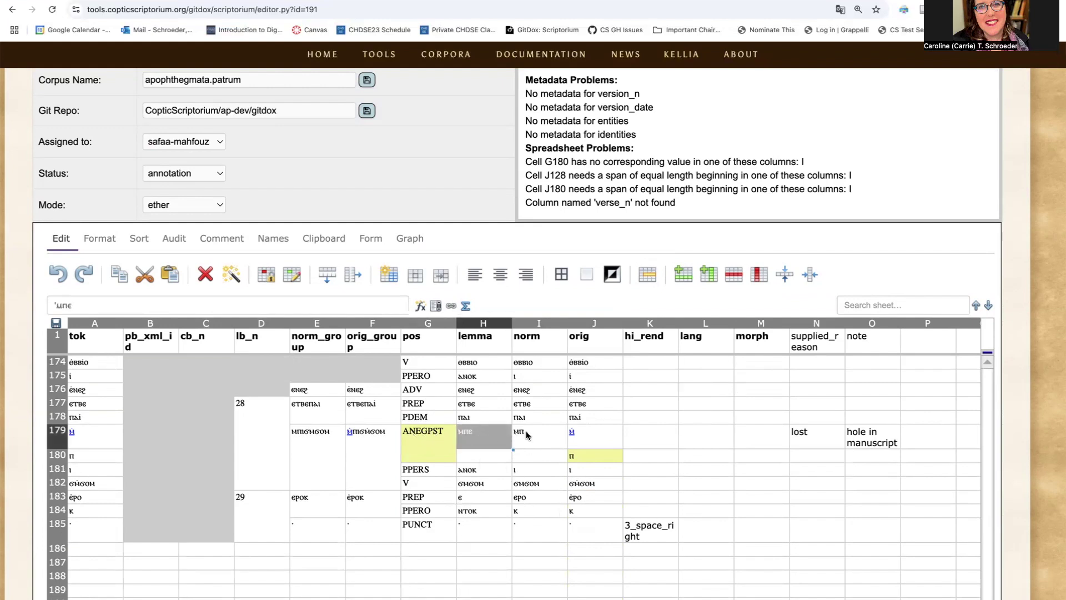
{"action": "left_click", "coordinate": [468, 458]}
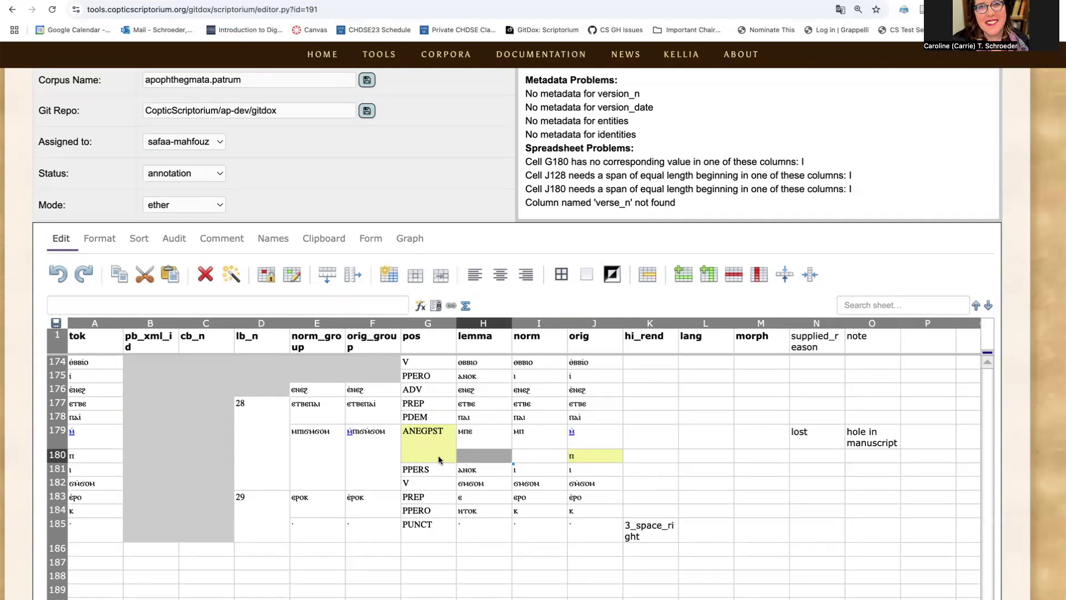
{"action": "left_click", "coordinate": [438, 459]}
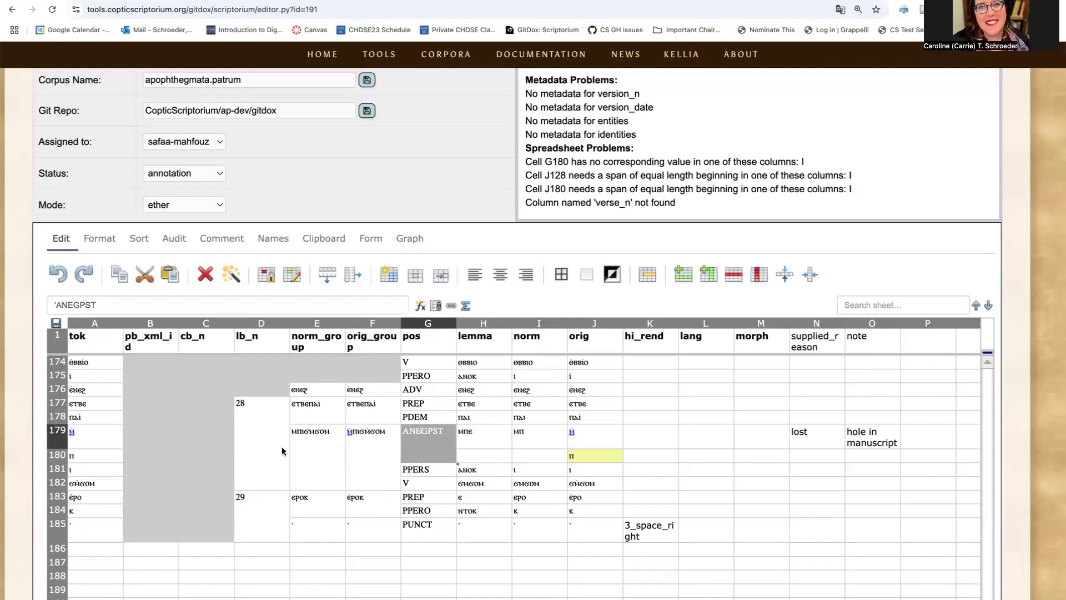
{"action": "left_click", "coordinate": [496, 439]}
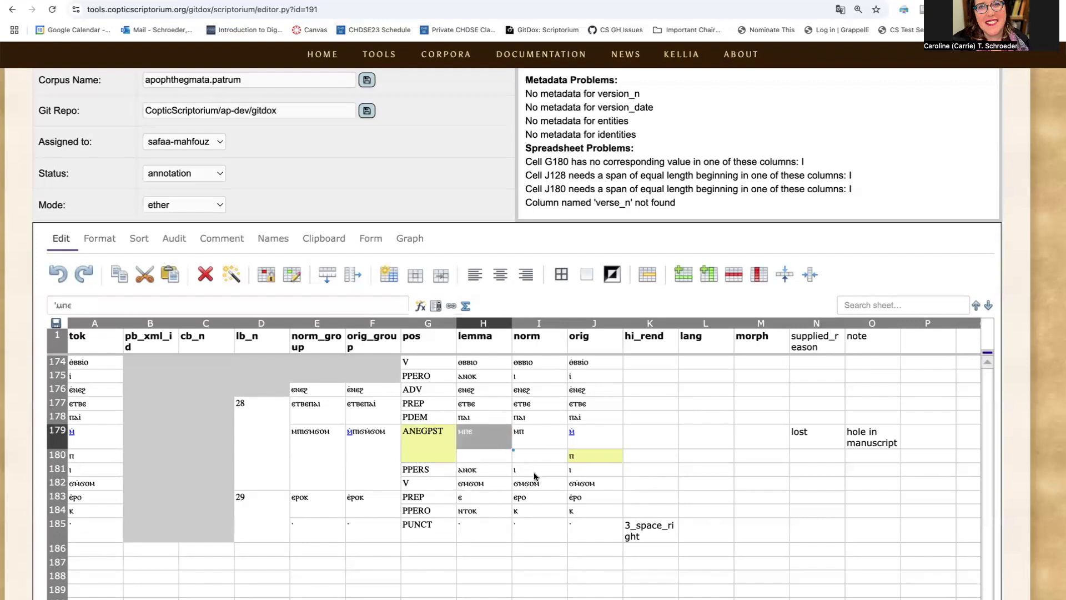
{"action": "left_click", "coordinate": [100, 438]}
{"action": "key", "text": "Down"}
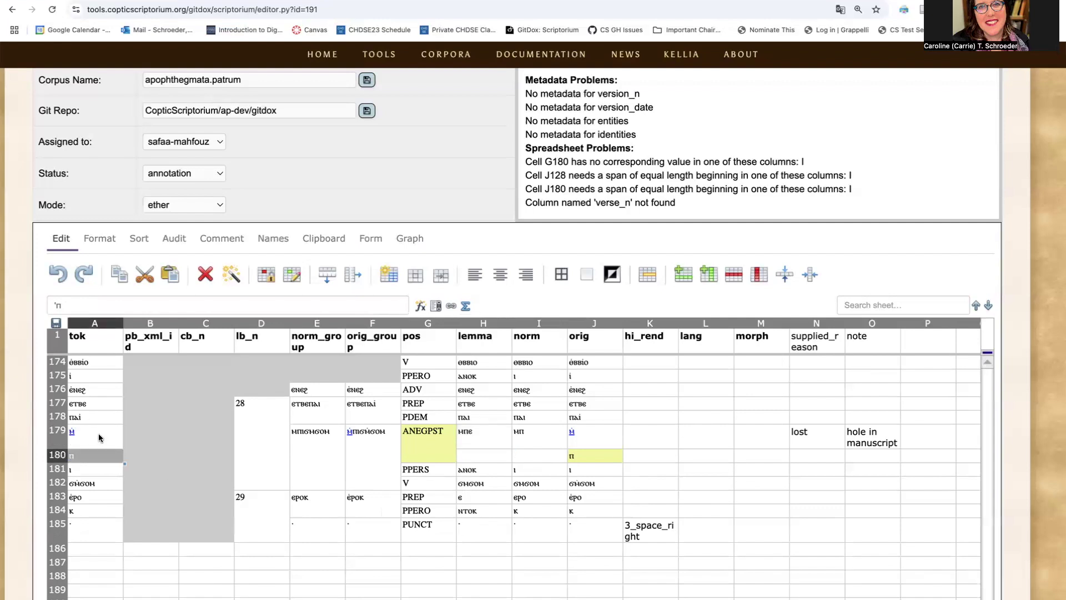
{"action": "left_click_drag", "start_coordinate": [498, 443], "coordinate": [494, 460]}
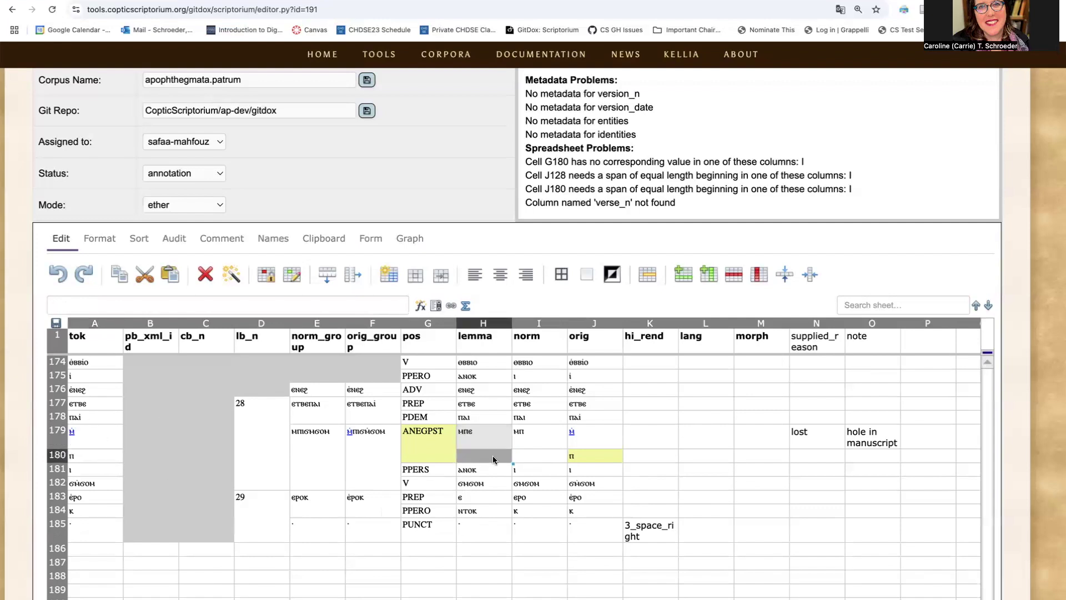
{"action": "left_click_drag", "start_coordinate": [534, 430], "coordinate": [531, 458]}
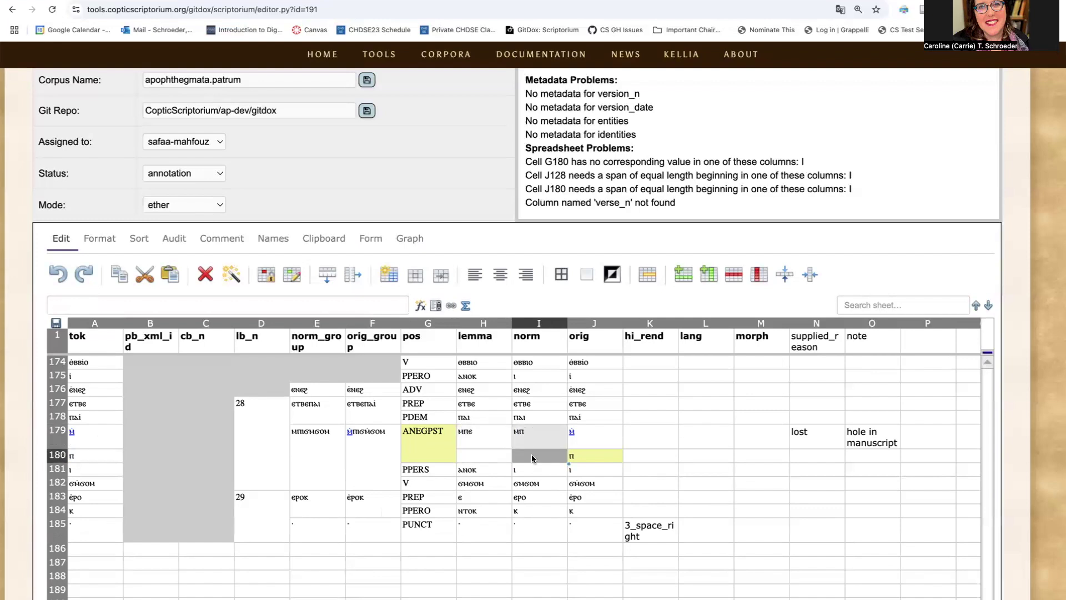
Compare the split orig cells in rows 179 and 180 with the norm, hi_rend and supplied_reason cells
{"action": "left_click", "coordinate": [584, 443]}
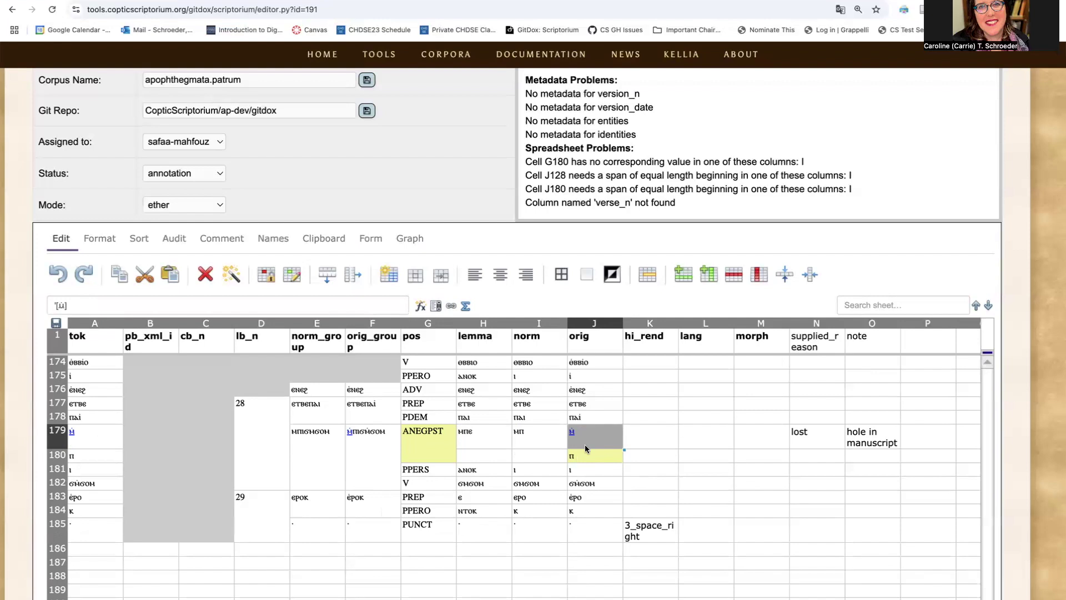
{"action": "left_click", "coordinate": [543, 441]}
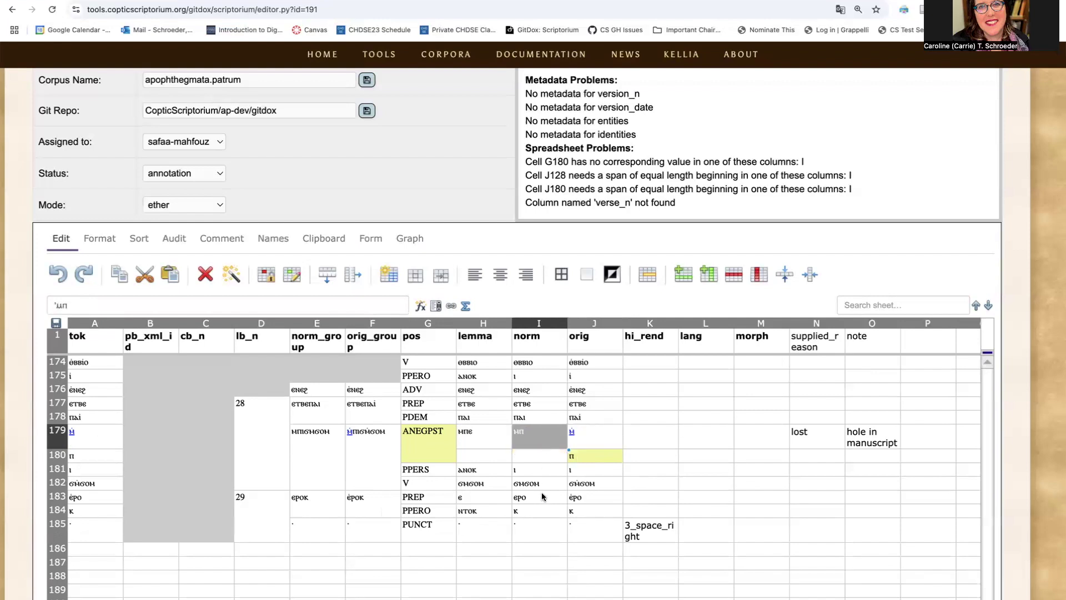
{"action": "left_click", "coordinate": [582, 453]}
{"action": "left_click", "coordinate": [592, 435]}
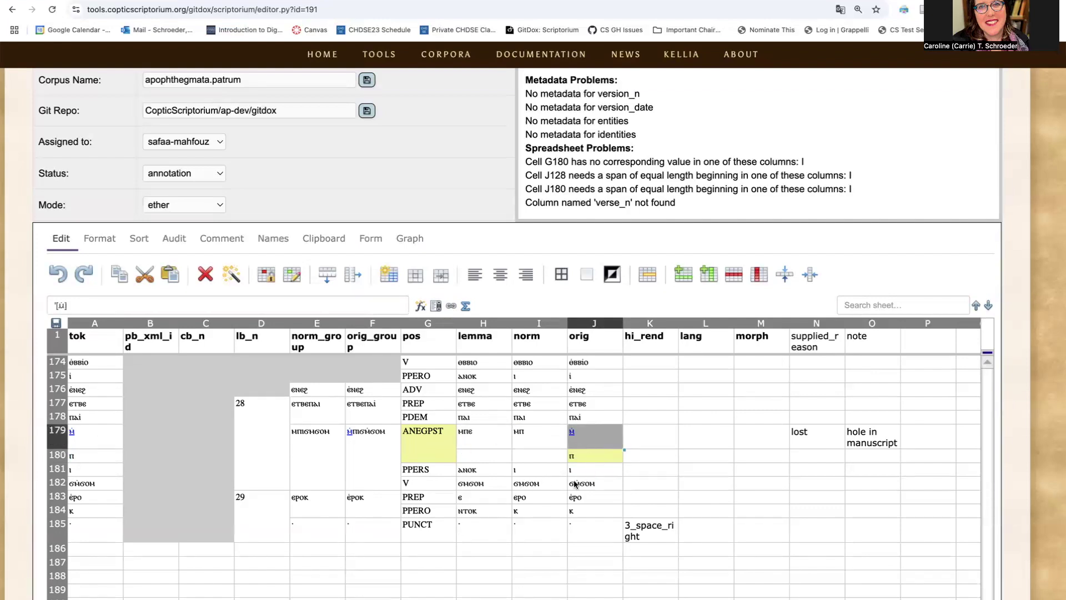
{"action": "left_click", "coordinate": [642, 444]}
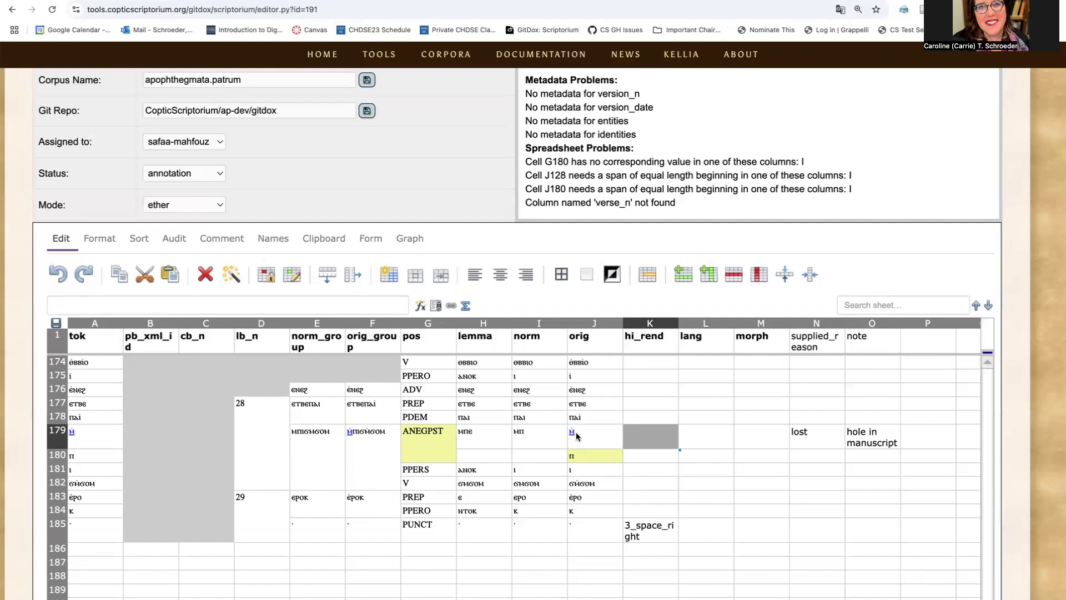
{"action": "left_click", "coordinate": [818, 443]}
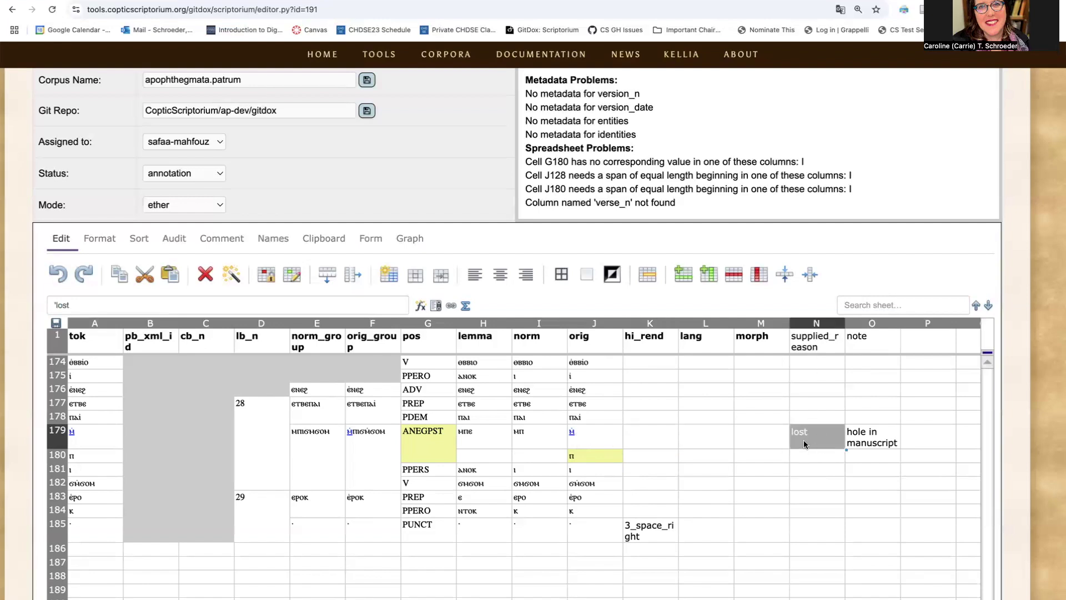
{"action": "left_click", "coordinate": [595, 443]}
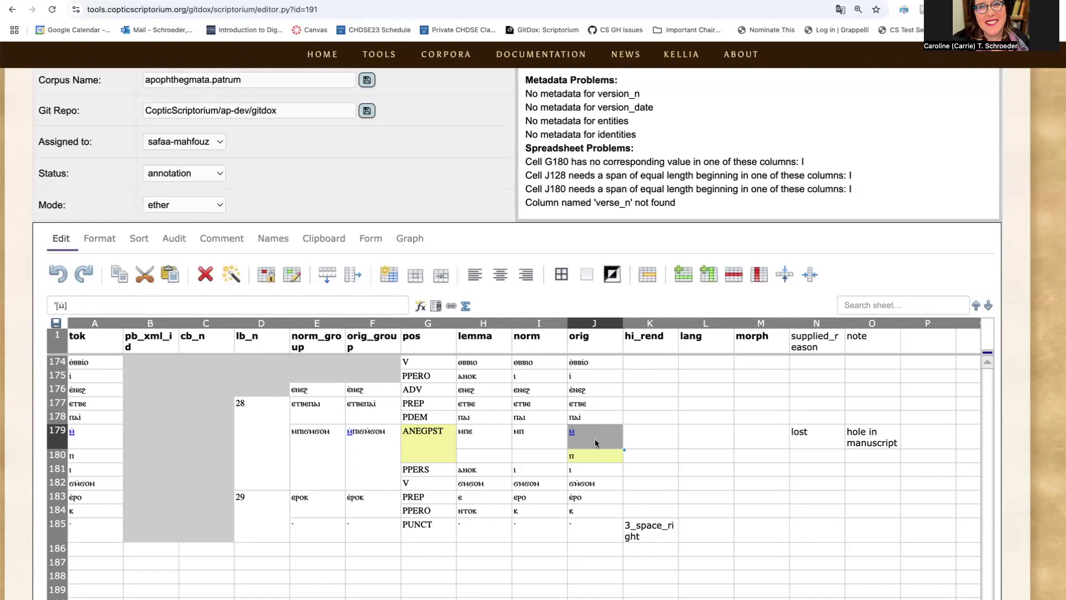
{"action": "left_click", "coordinate": [639, 438]}
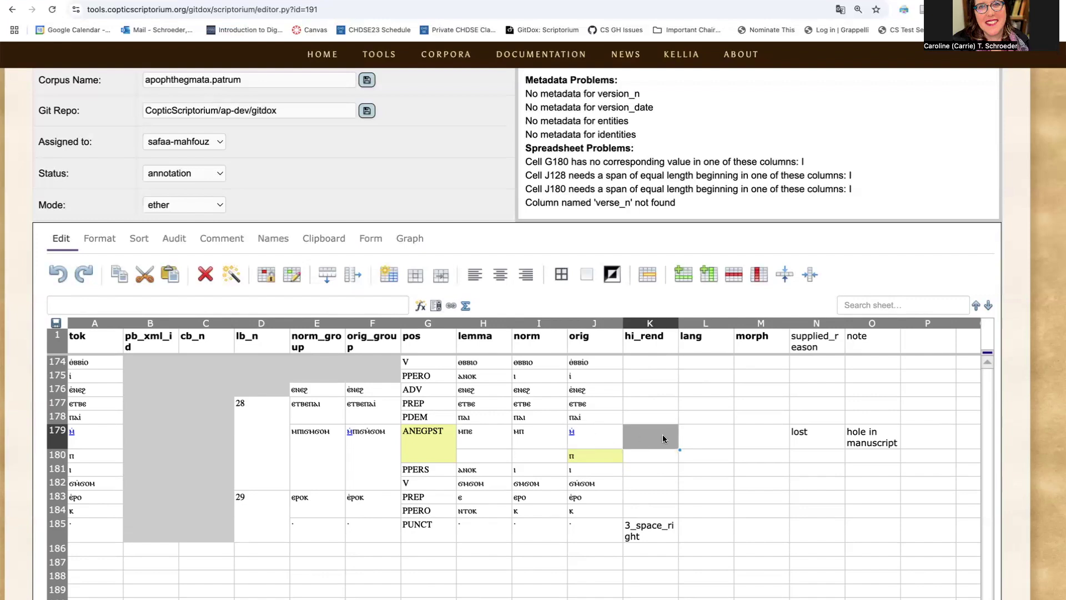
{"action": "left_click", "coordinate": [604, 443]}
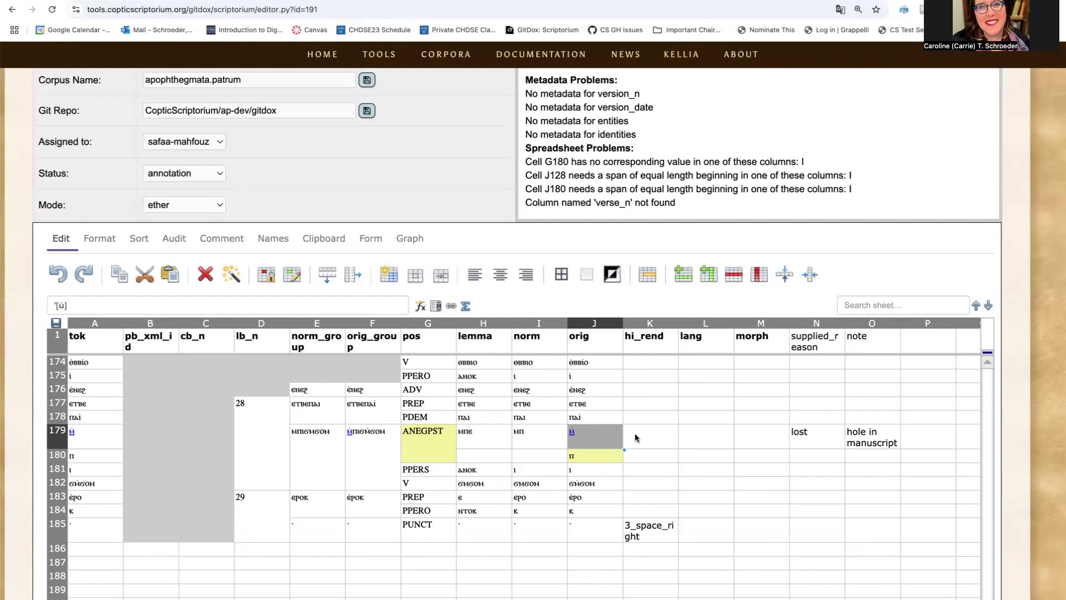
{"action": "left_click", "coordinate": [810, 439]}
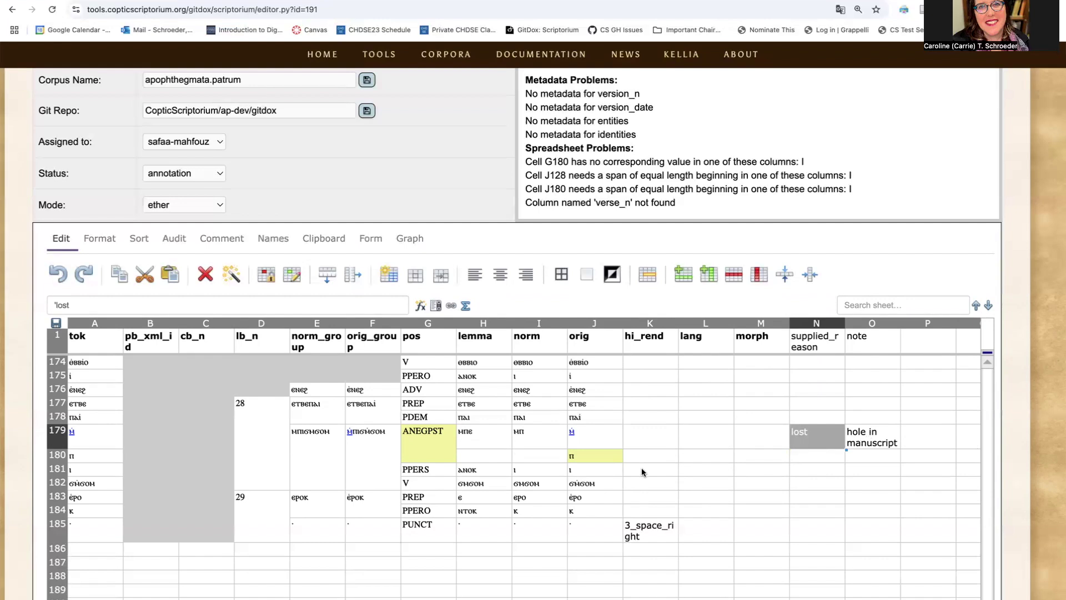
Review the reported spreadsheet problems, then inspect the commit message field and its suggestions below the spreadsheet without committing
{"action": "scroll", "coordinate": [641, 468], "scroll_direction": "up", "scroll_amount": 1}
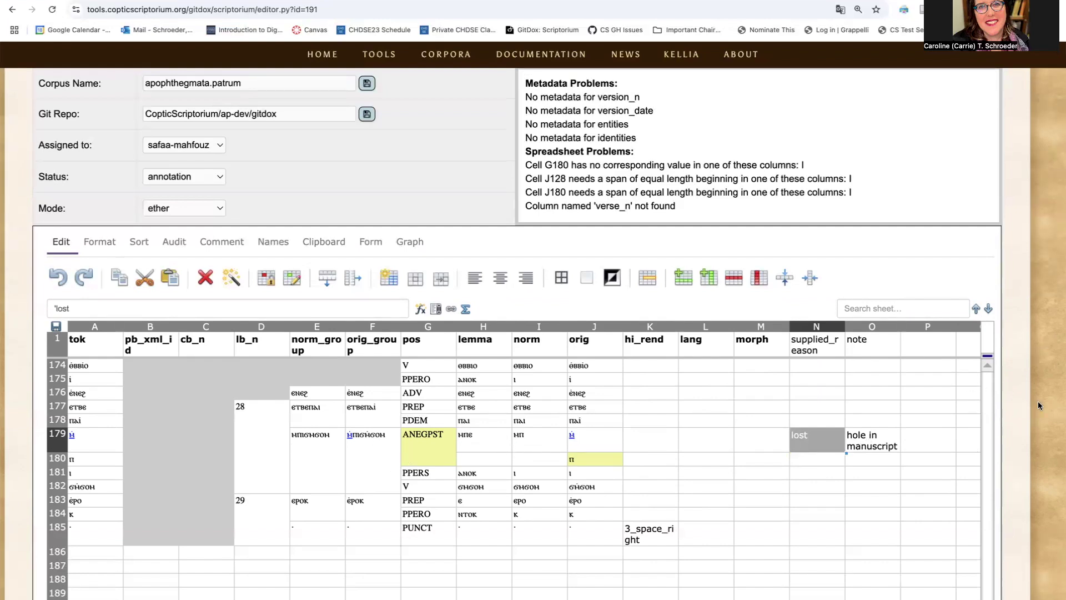
{"action": "scroll", "coordinate": [1038, 401], "scroll_direction": "up", "scroll_amount": 2}
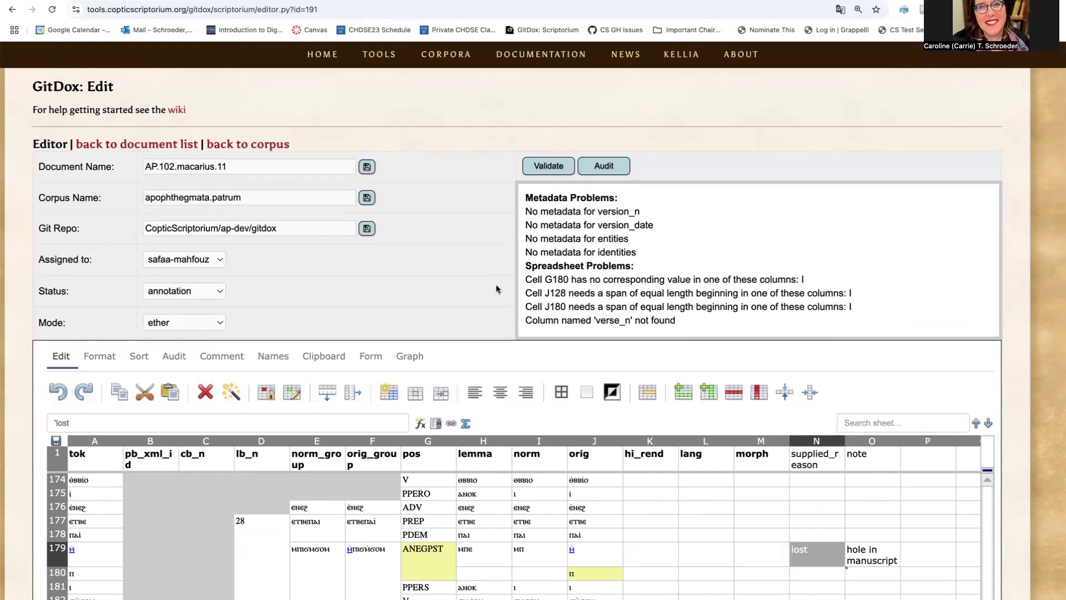
{"action": "scroll", "coordinate": [1059, 402], "scroll_direction": "down", "scroll_amount": 6}
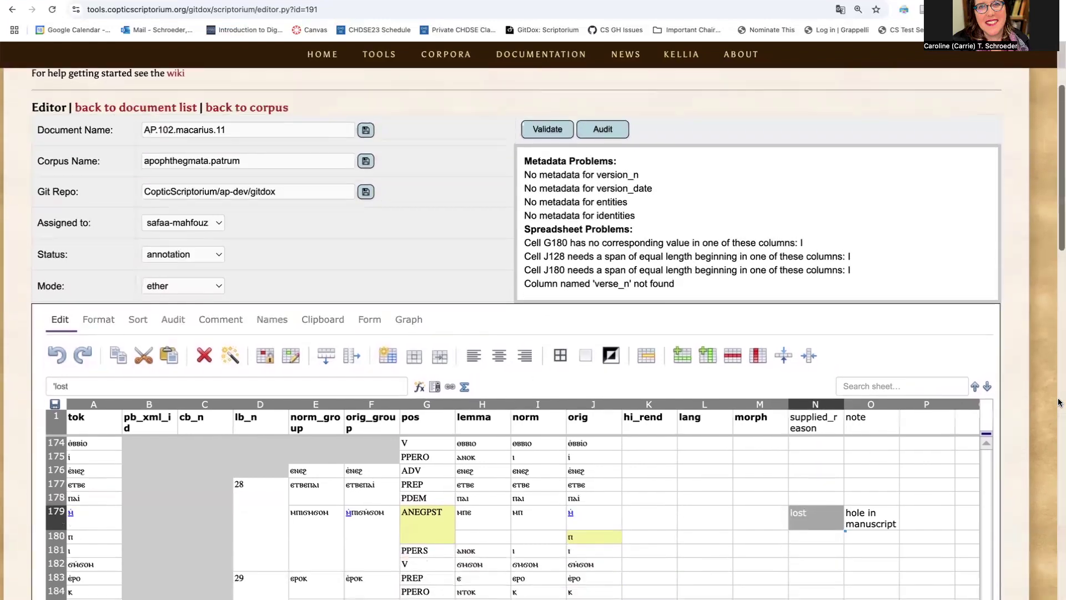
{"action": "scroll", "coordinate": [1058, 401], "scroll_direction": "down", "scroll_amount": 3}
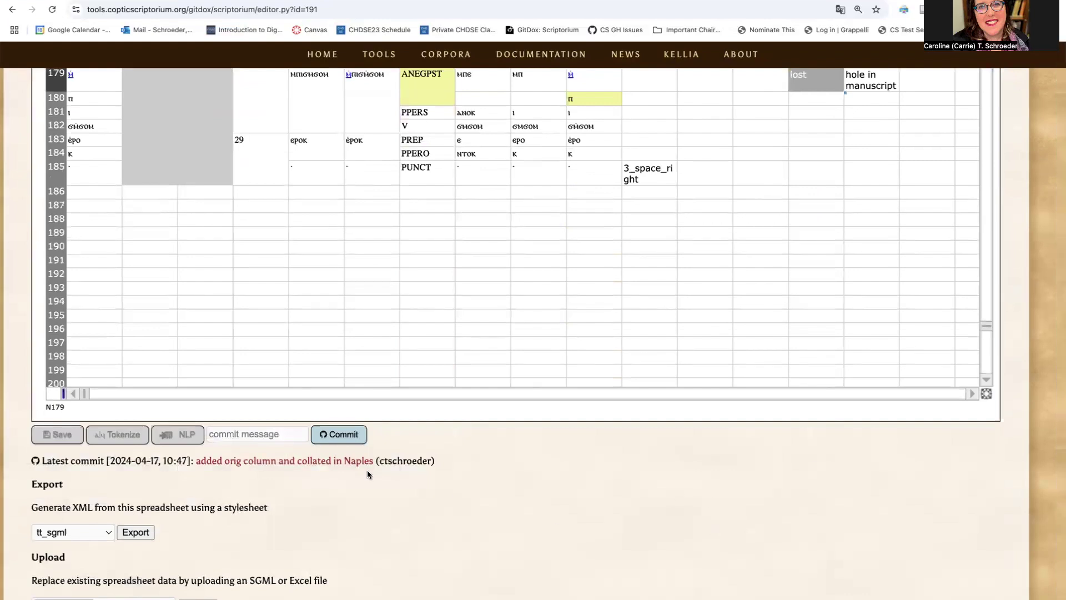
{"action": "left_click", "coordinate": [271, 434]}
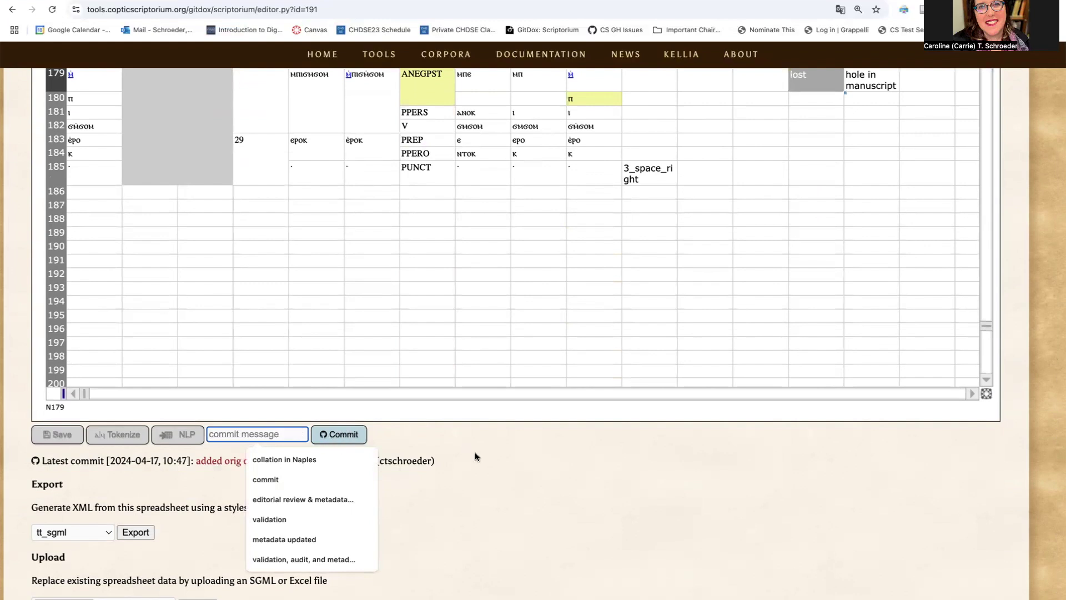
{"action": "left_click", "coordinate": [496, 480]}
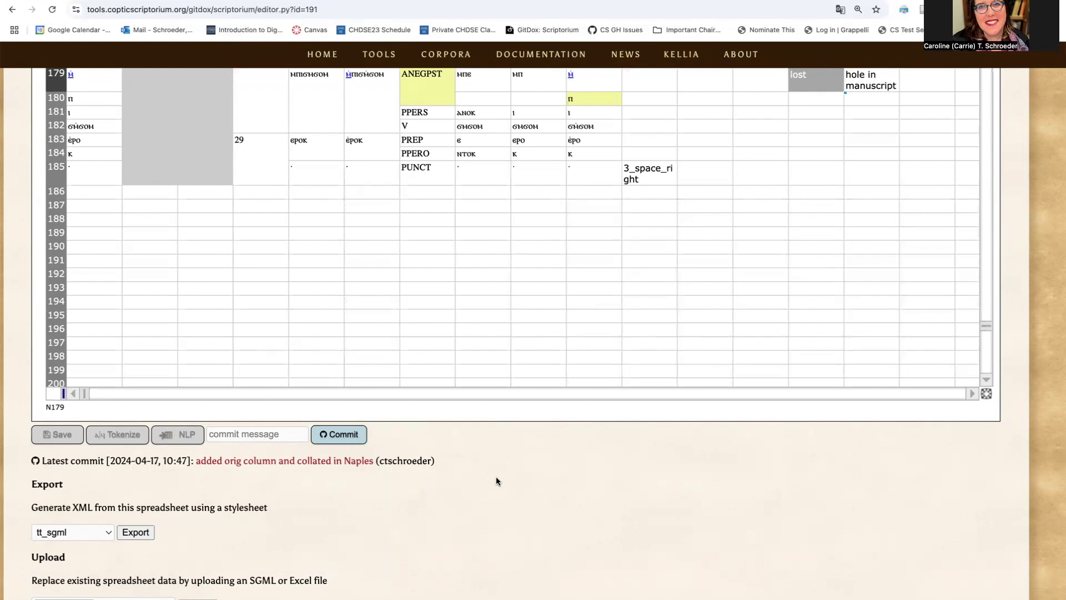
{"action": "scroll", "coordinate": [496, 476], "scroll_direction": "up", "scroll_amount": 5}
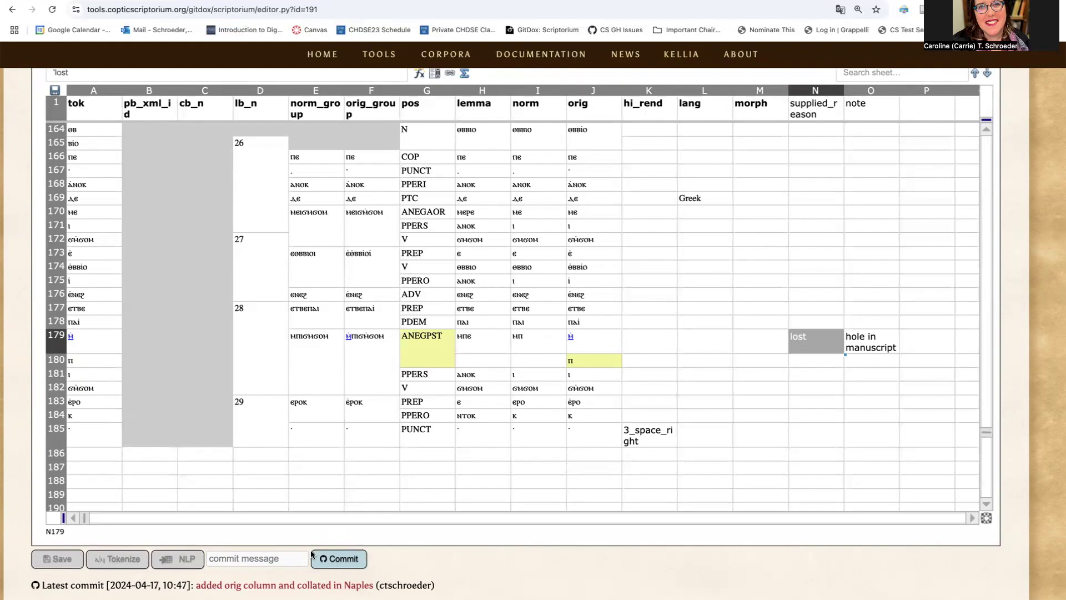
{"action": "left_click", "coordinate": [272, 557]}
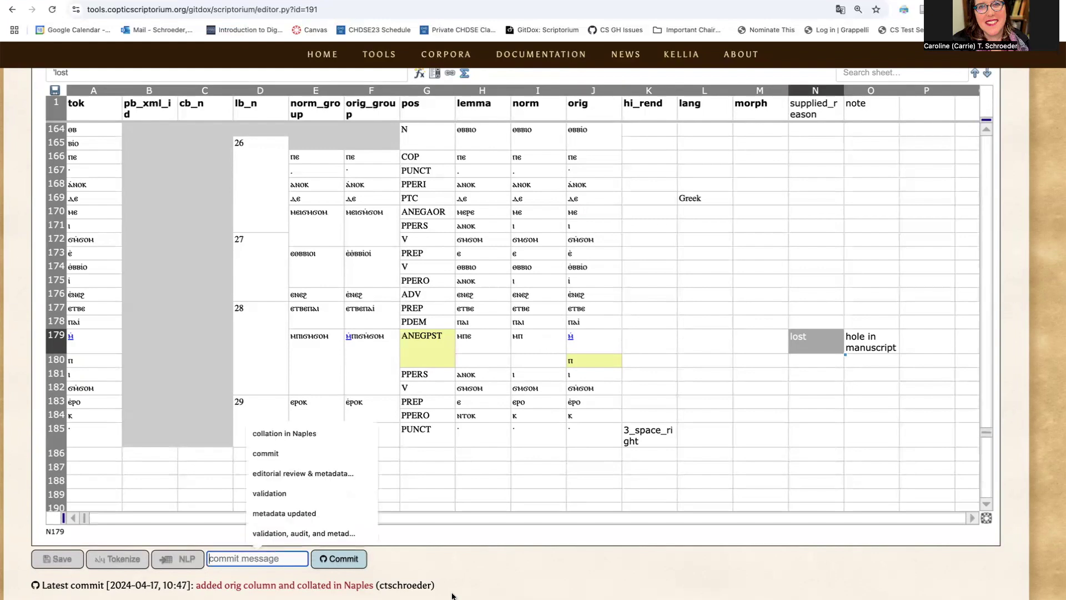
{"action": "left_click", "coordinate": [480, 573]}
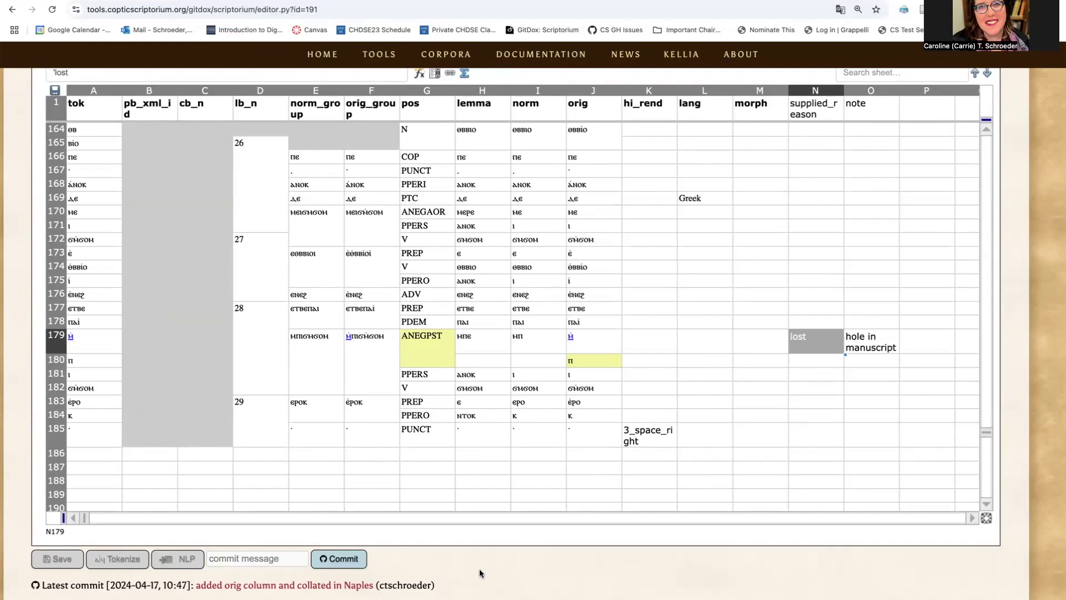
{"action": "scroll", "coordinate": [478, 568], "scroll_direction": "down", "scroll_amount": 1}
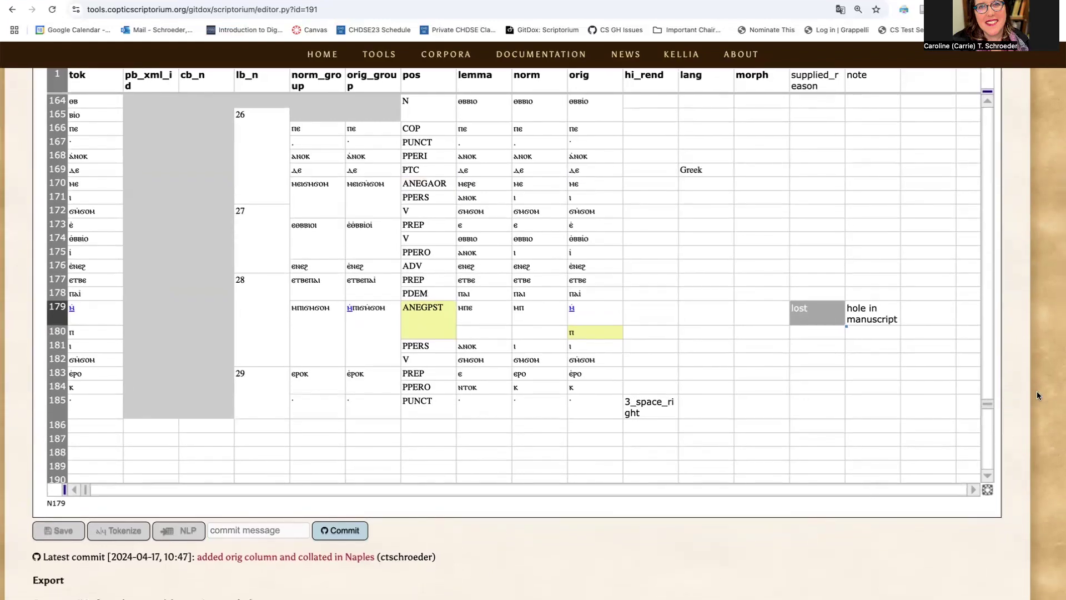
{"action": "scroll", "coordinate": [1036, 393], "scroll_direction": "up", "scroll_amount": 2}
{"action": "scroll", "coordinate": [1037, 391], "scroll_direction": "up", "scroll_amount": 2}
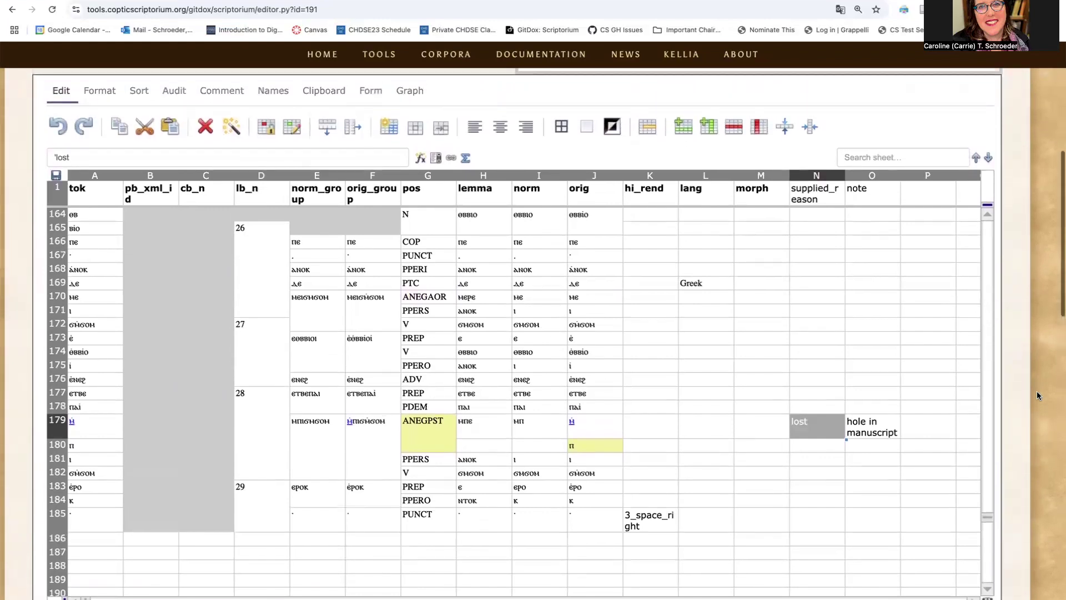